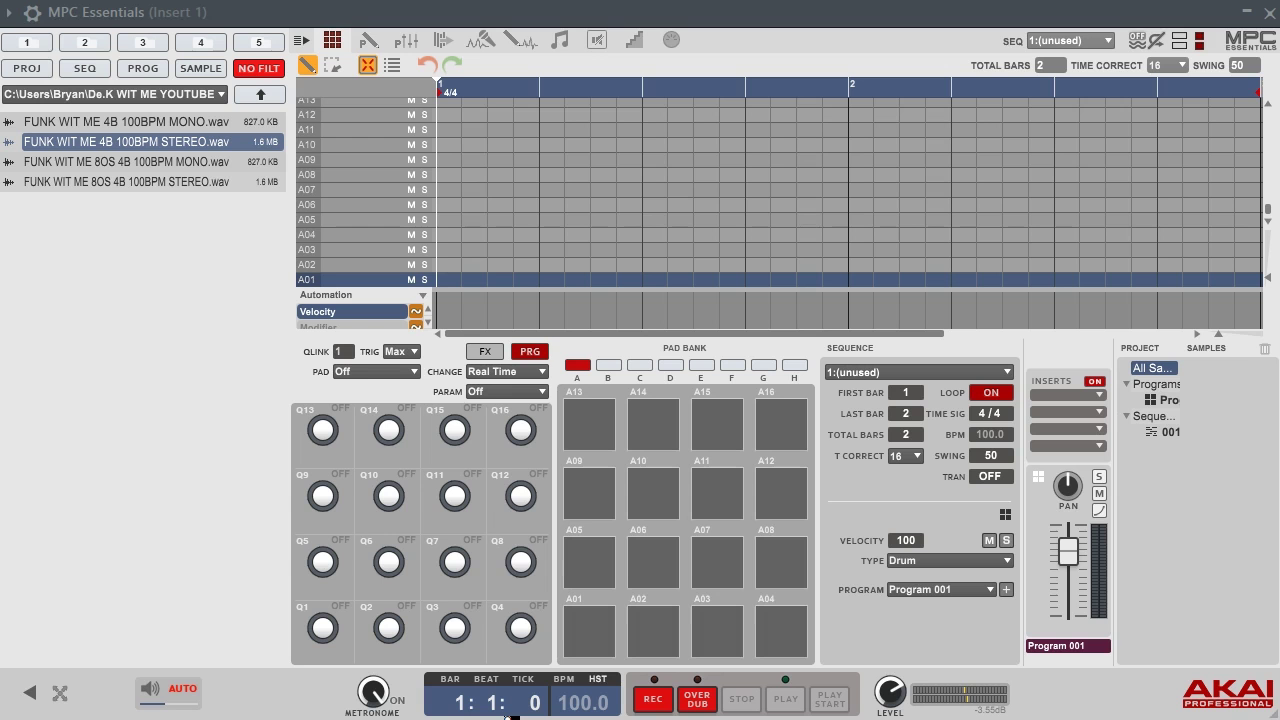
Load FUNK WIT ME 4B 100BPM STEREO.wav into Sample Edit mode and keep the waveform ruler in Beats.
left_click(116, 146)
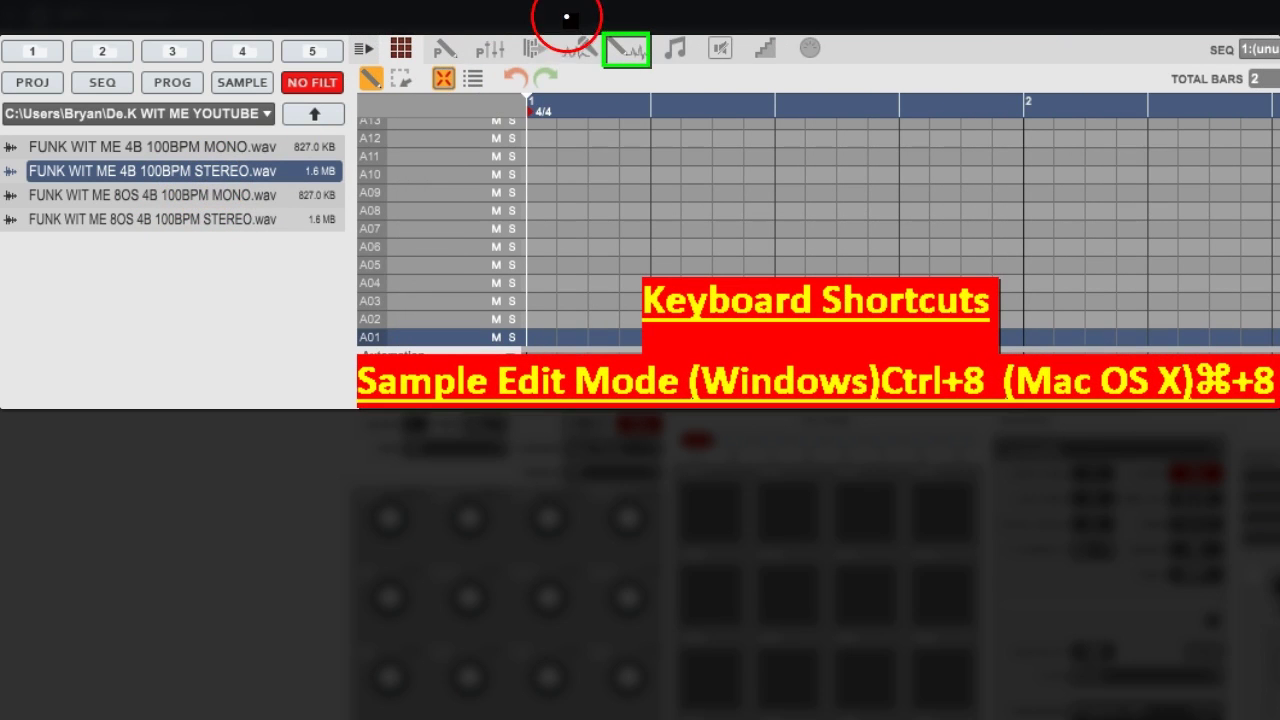
left_click(621, 48)
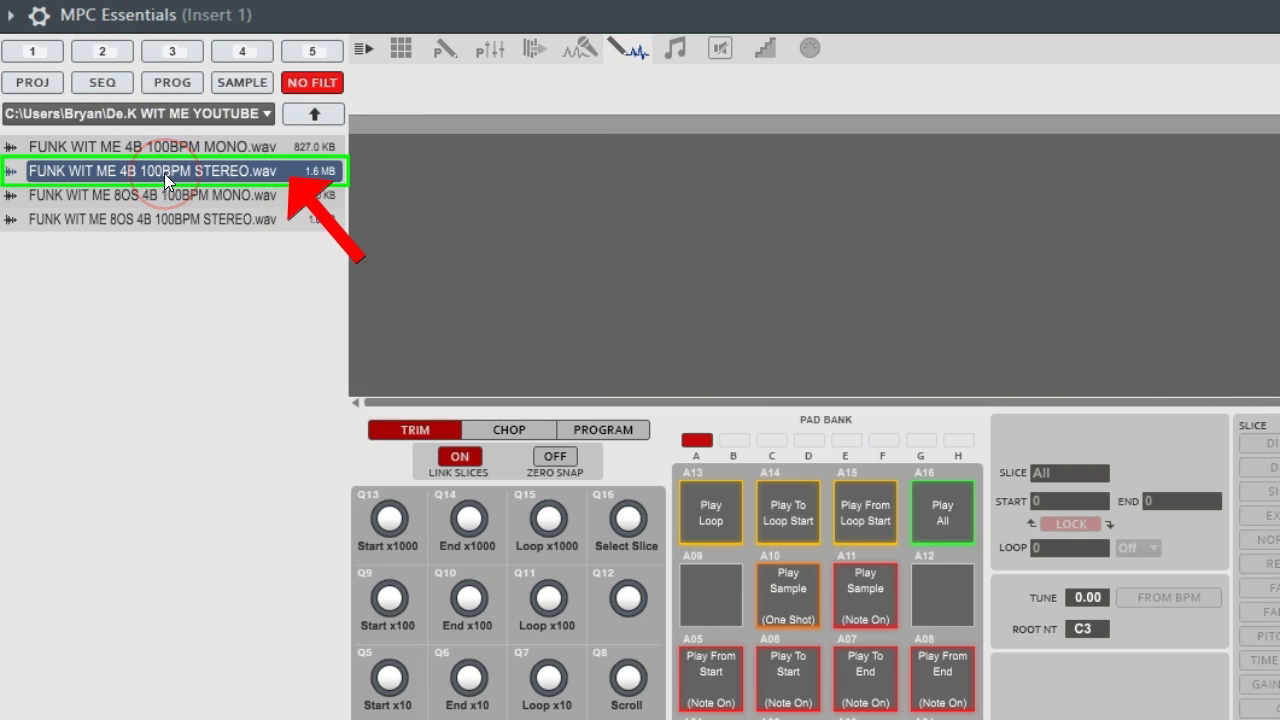
left_click_drag(164, 173, 678, 214)
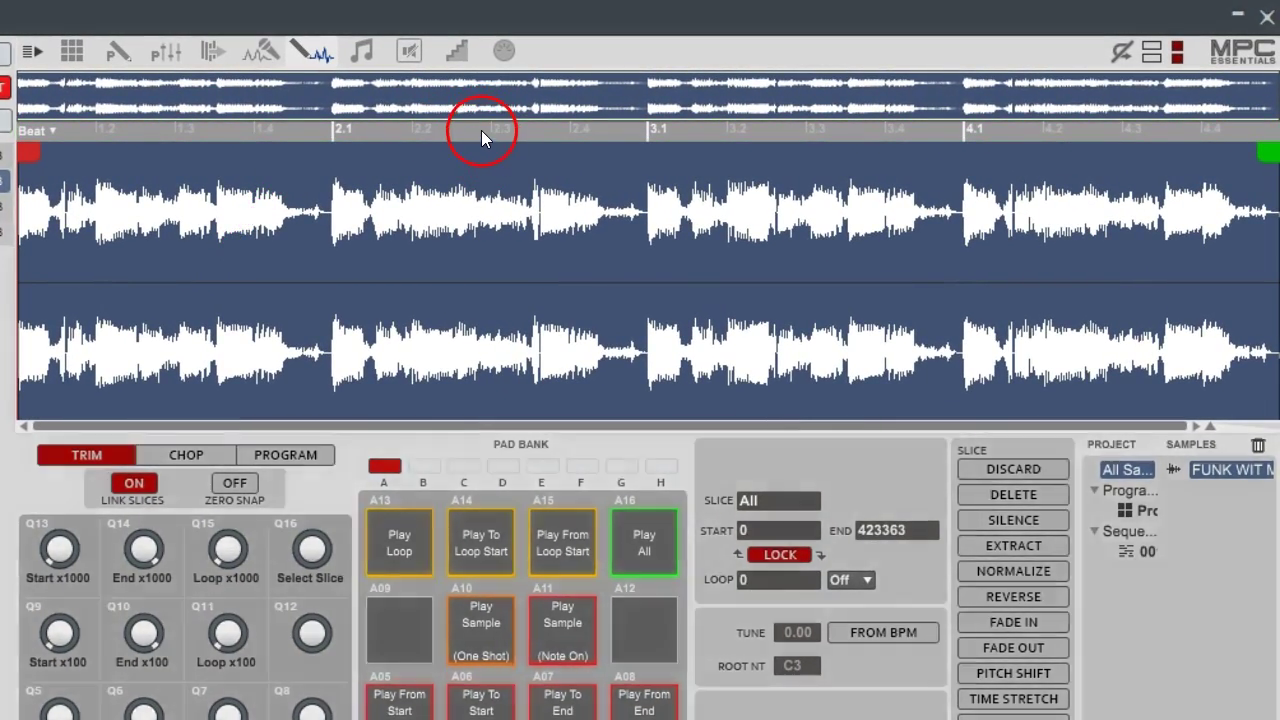
left_click(481, 130)
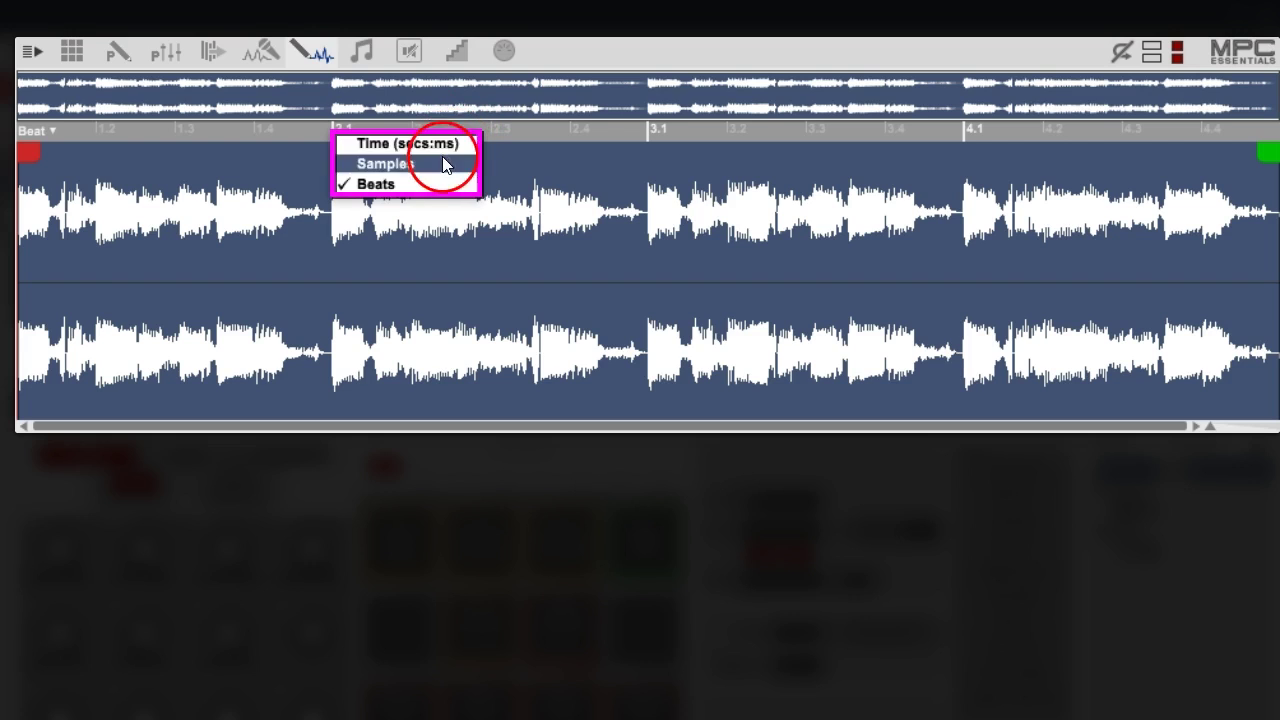
left_click(445, 189)
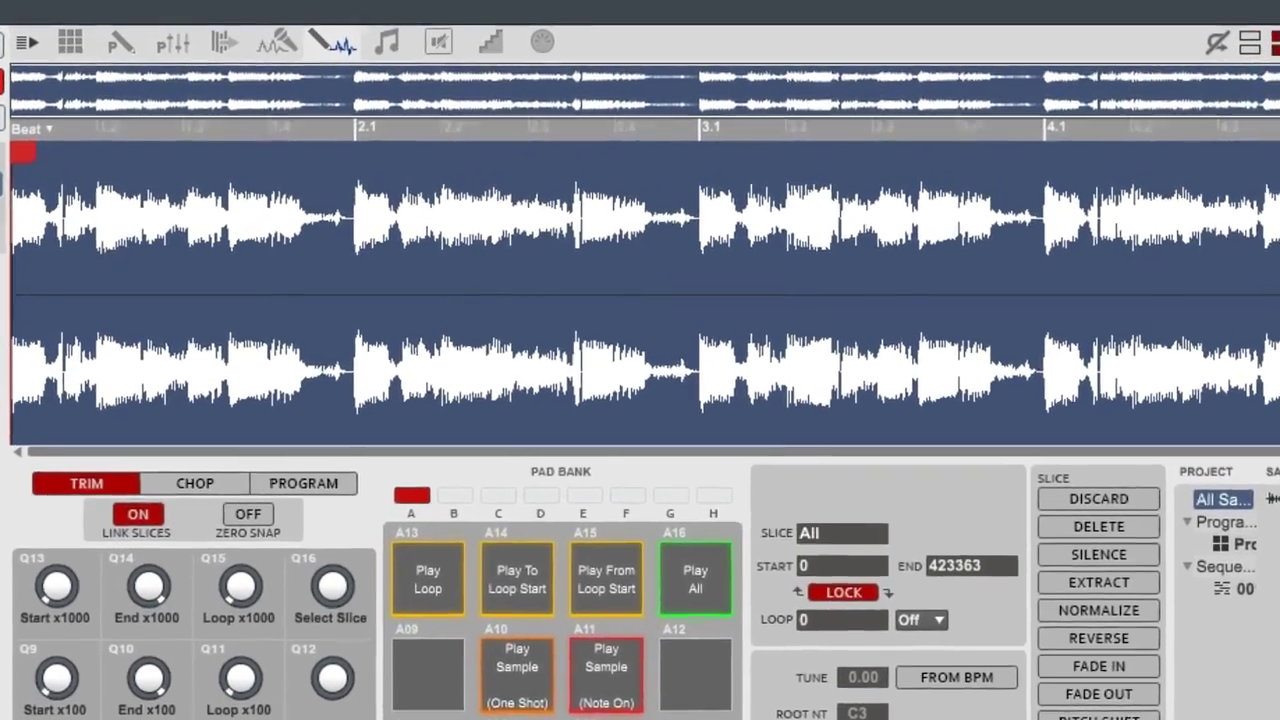
Try moving the end trim marker inward to bar 2 and the start trim marker to the first waveform peak.
left_click_drag(1268, 152, 358, 192)
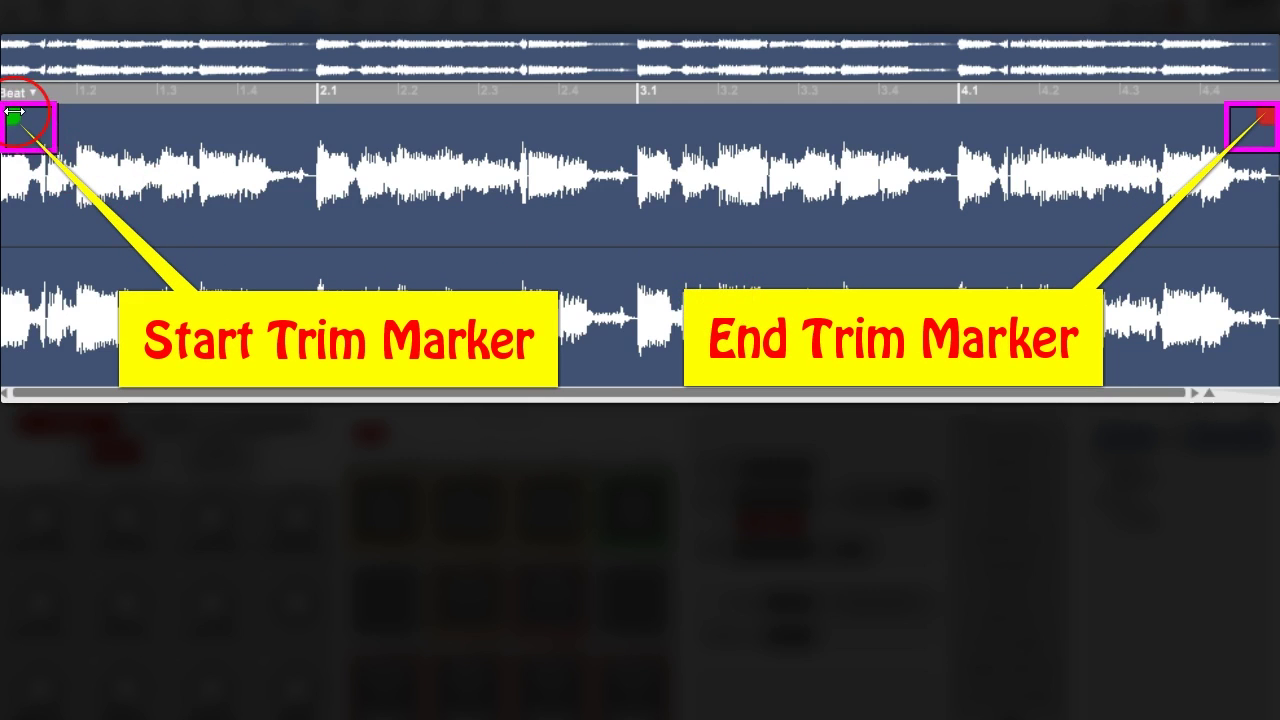
left_click_drag(16, 110, 7, 98)
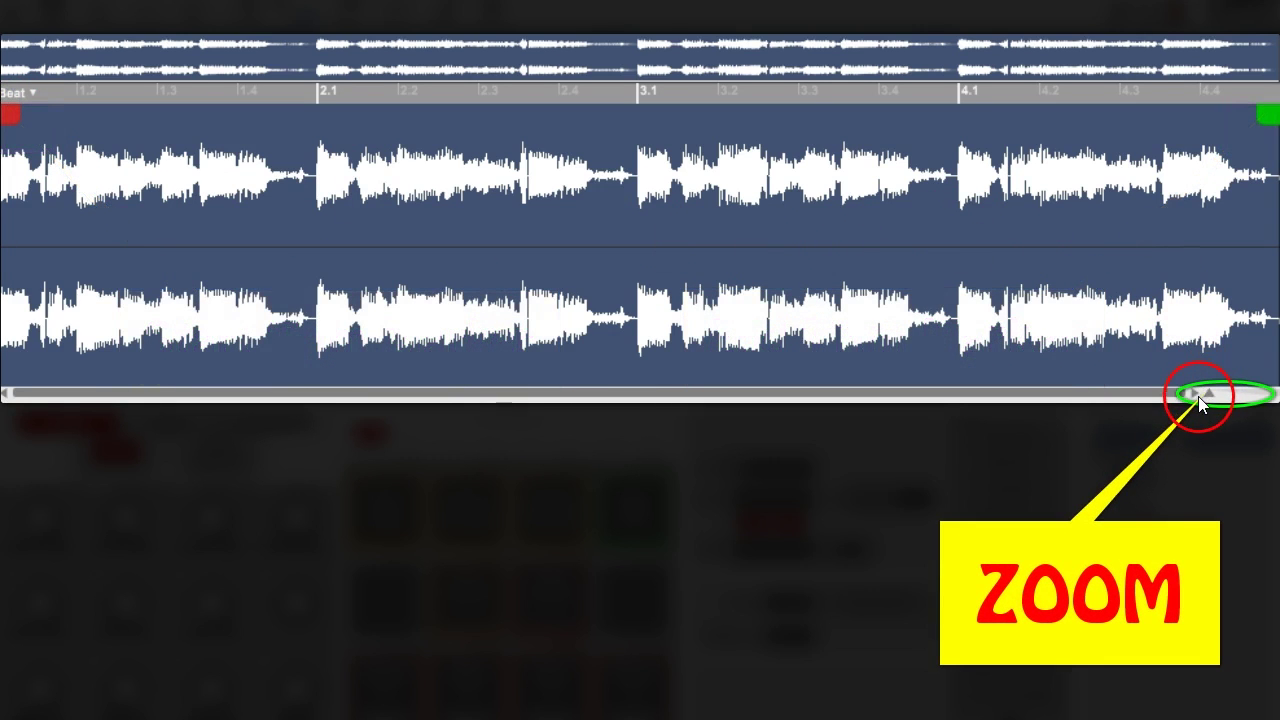
left_click_drag(1210, 391, 1232, 400)
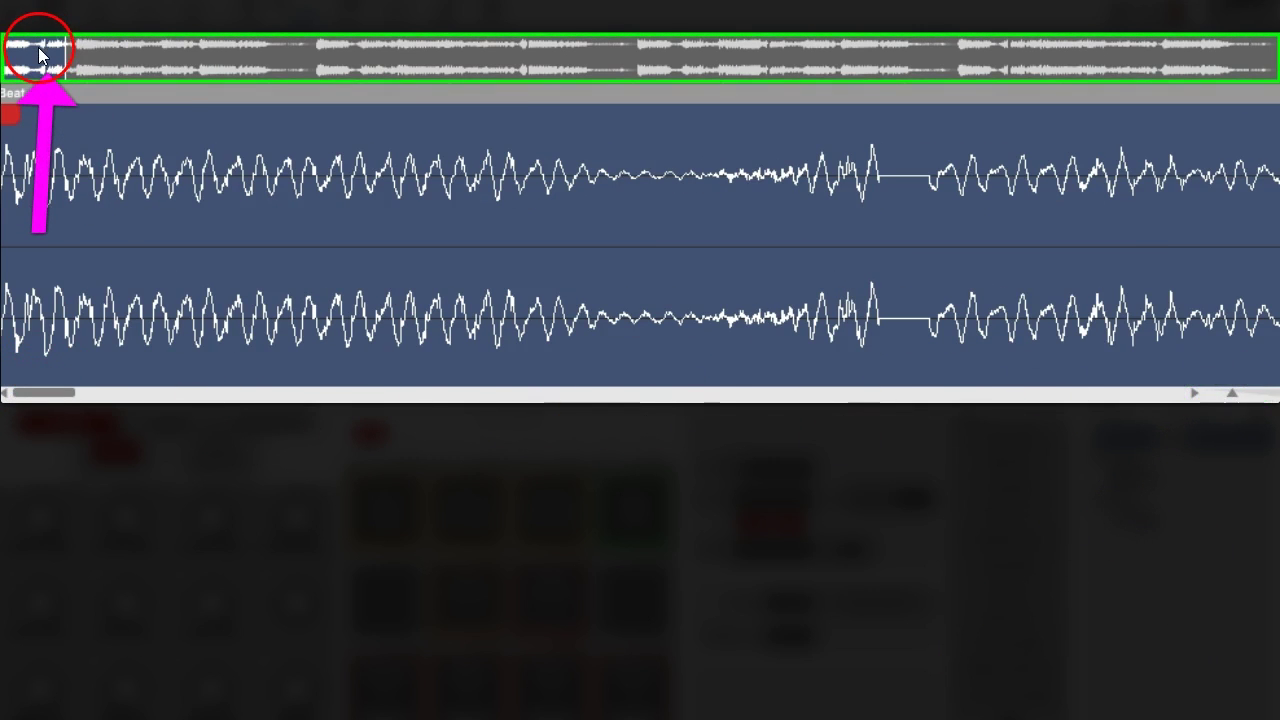
mouse_move(40, 48)
left_mouse_down()
mouse_move(53, 62)
mouse_move(127, 61)
mouse_move(43, 63)
mouse_move(176, 73)
mouse_move(163, 56)
mouse_move(30, 58)
left_mouse_up()
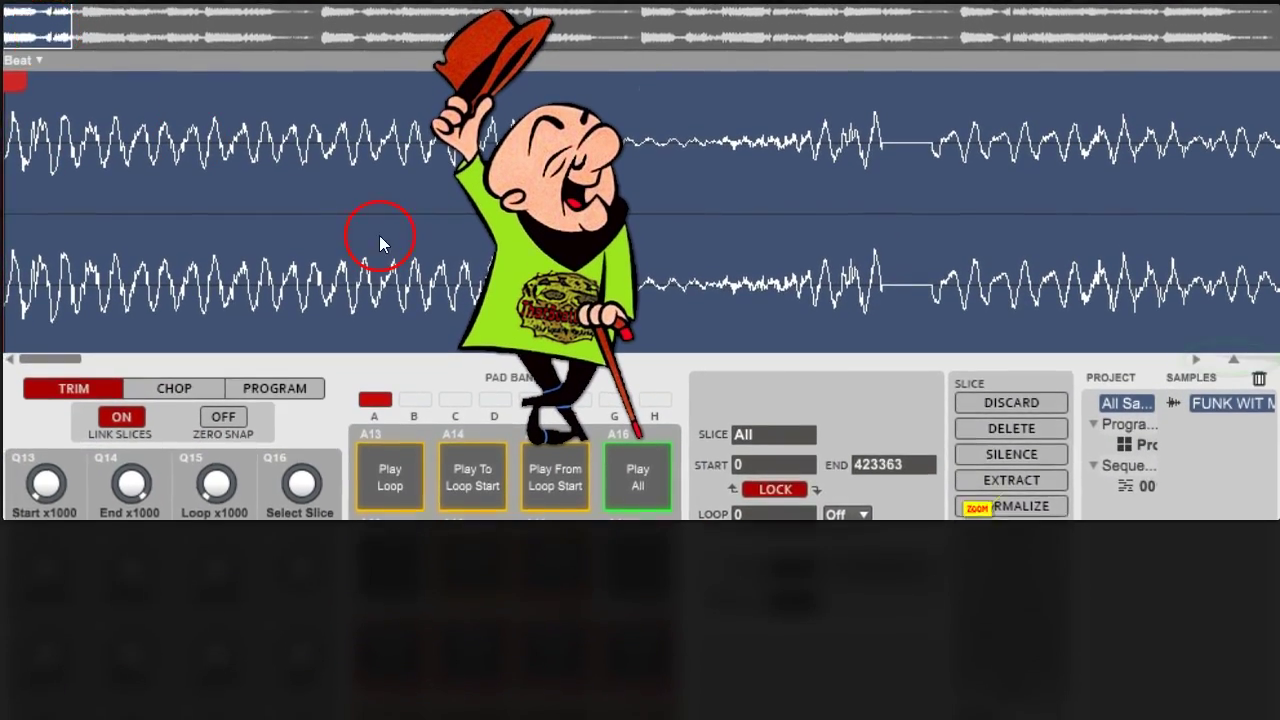
left_click_drag(1233, 354, 1240, 355)
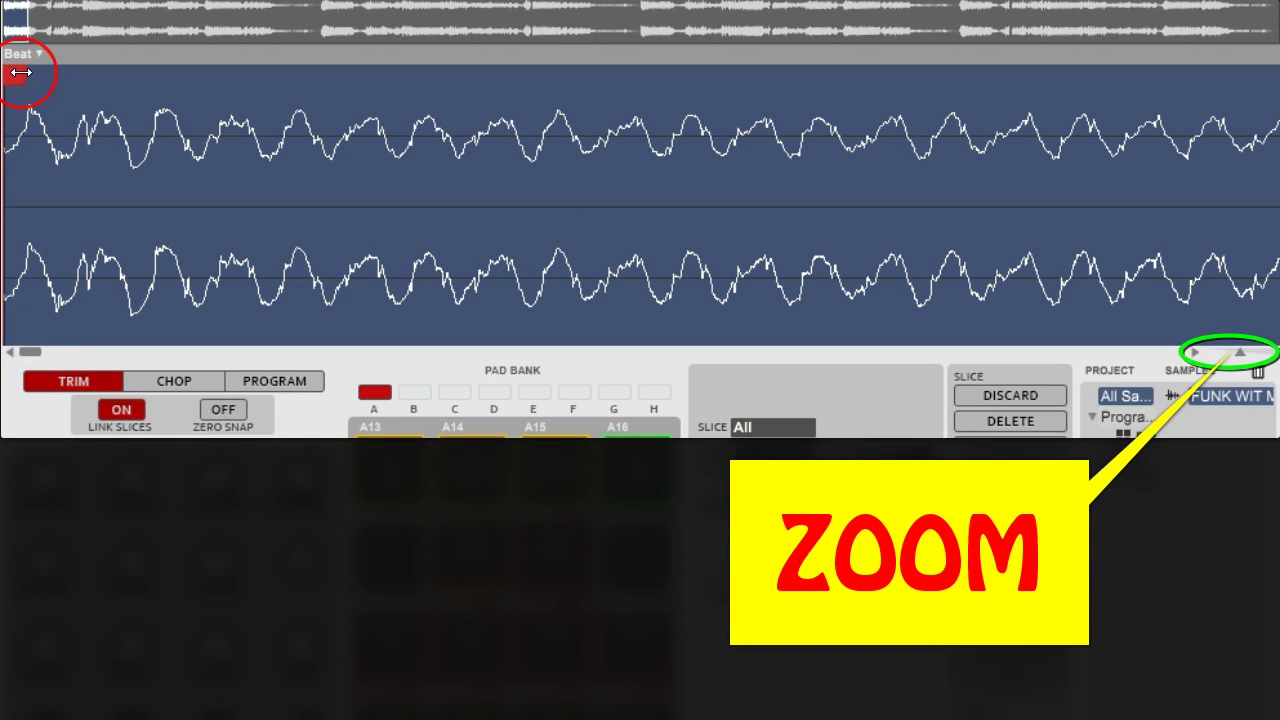
left_click_drag(20, 73, 37, 74)
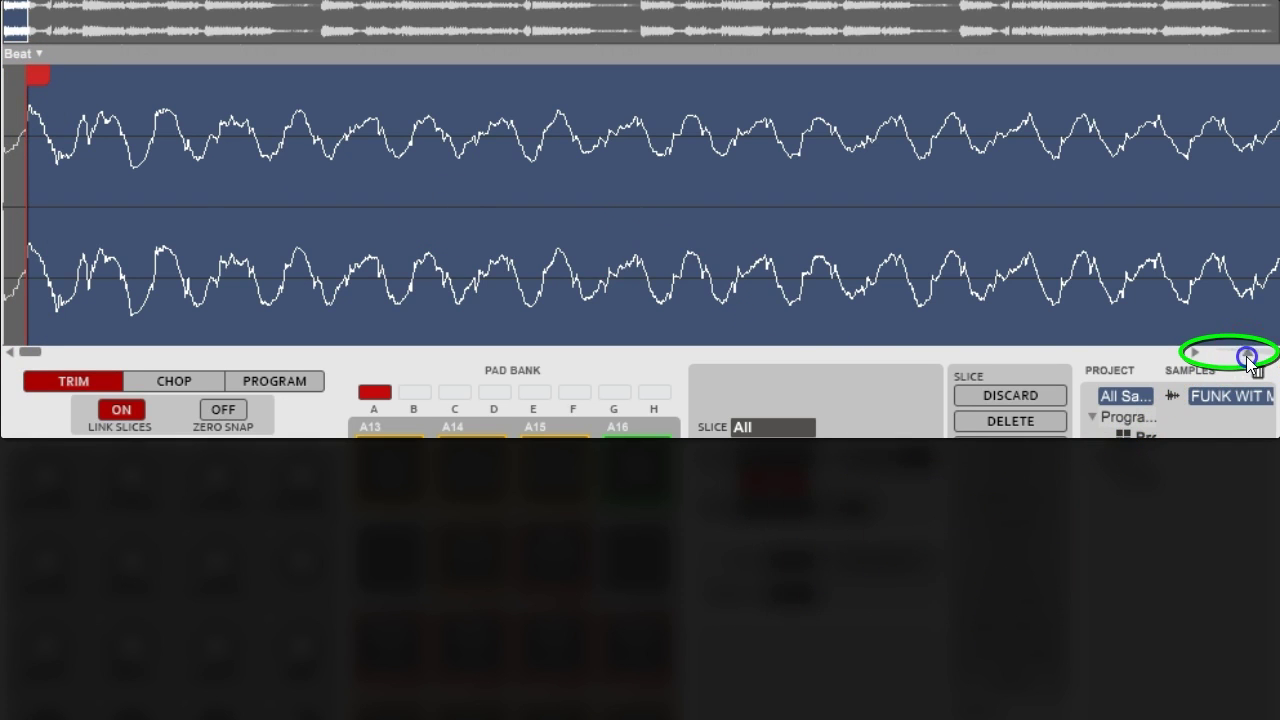
left_click_drag(1243, 353, 1263, 358)
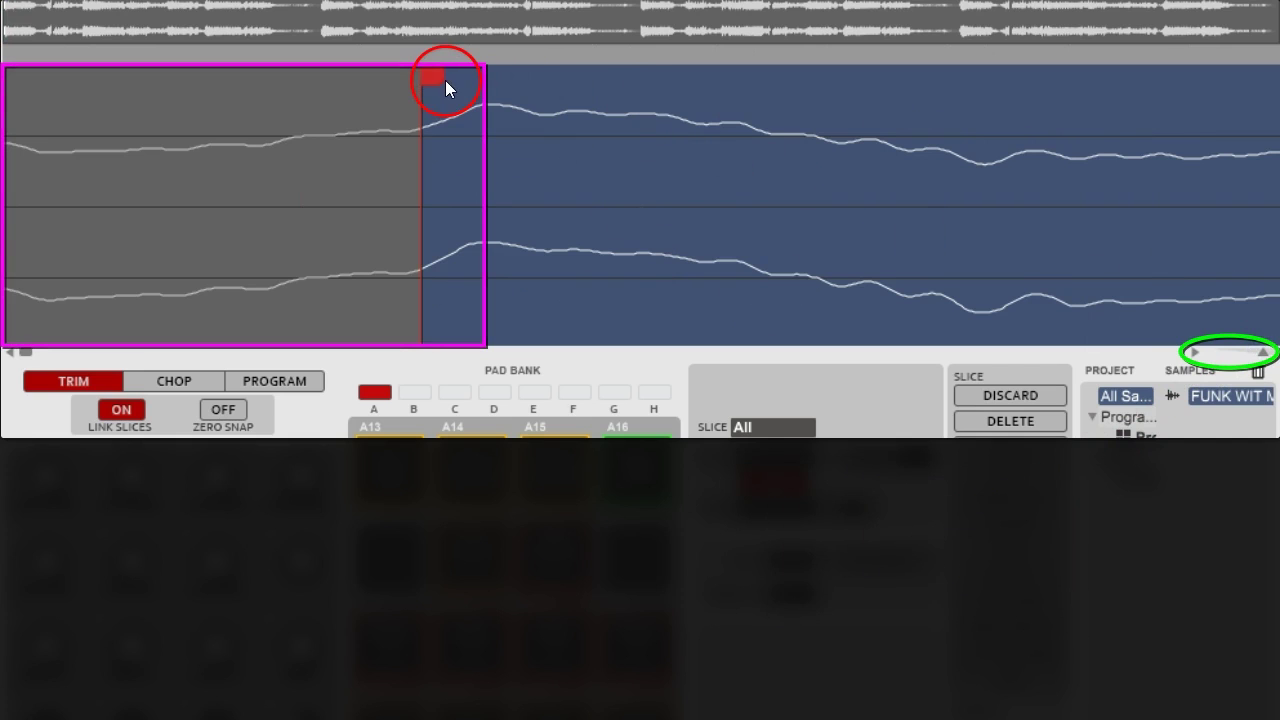
Test Zero Snap on the start trim marker, leaving the option off and the marker back at 0.
mouse_move(437, 73)
left_mouse_down()
mouse_move(360, 103)
mouse_move(171, 137)
left_mouse_up()
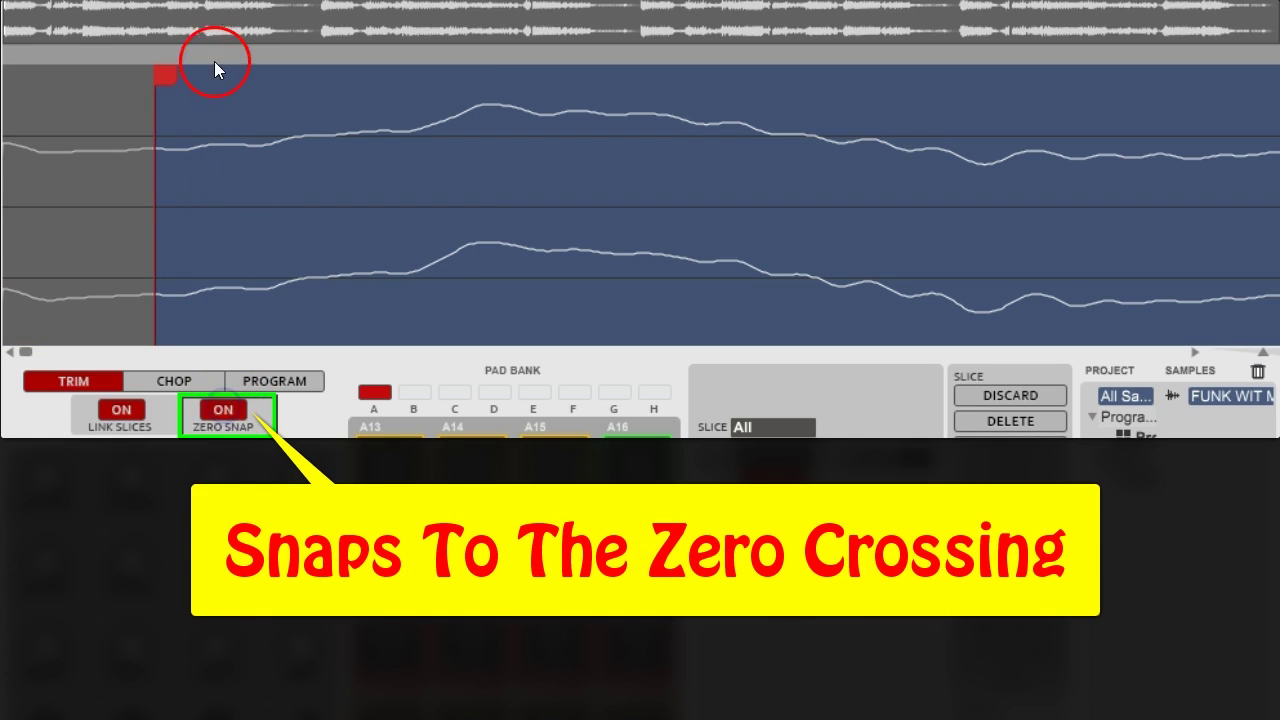
mouse_move(170, 68)
left_mouse_down()
mouse_move(240, 86)
mouse_move(246, 97)
mouse_move(229, 106)
mouse_move(374, 143)
mouse_move(297, 129)
mouse_move(354, 143)
mouse_move(314, 139)
left_mouse_up()
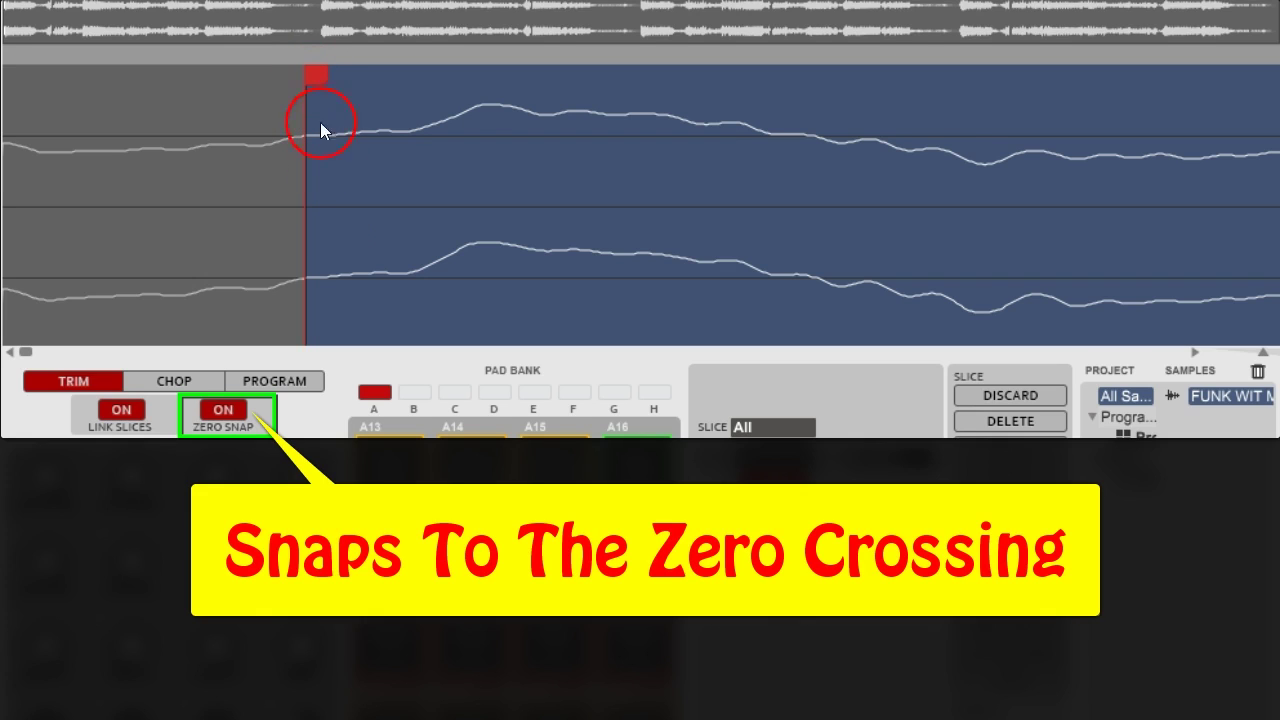
left_click(227, 416)
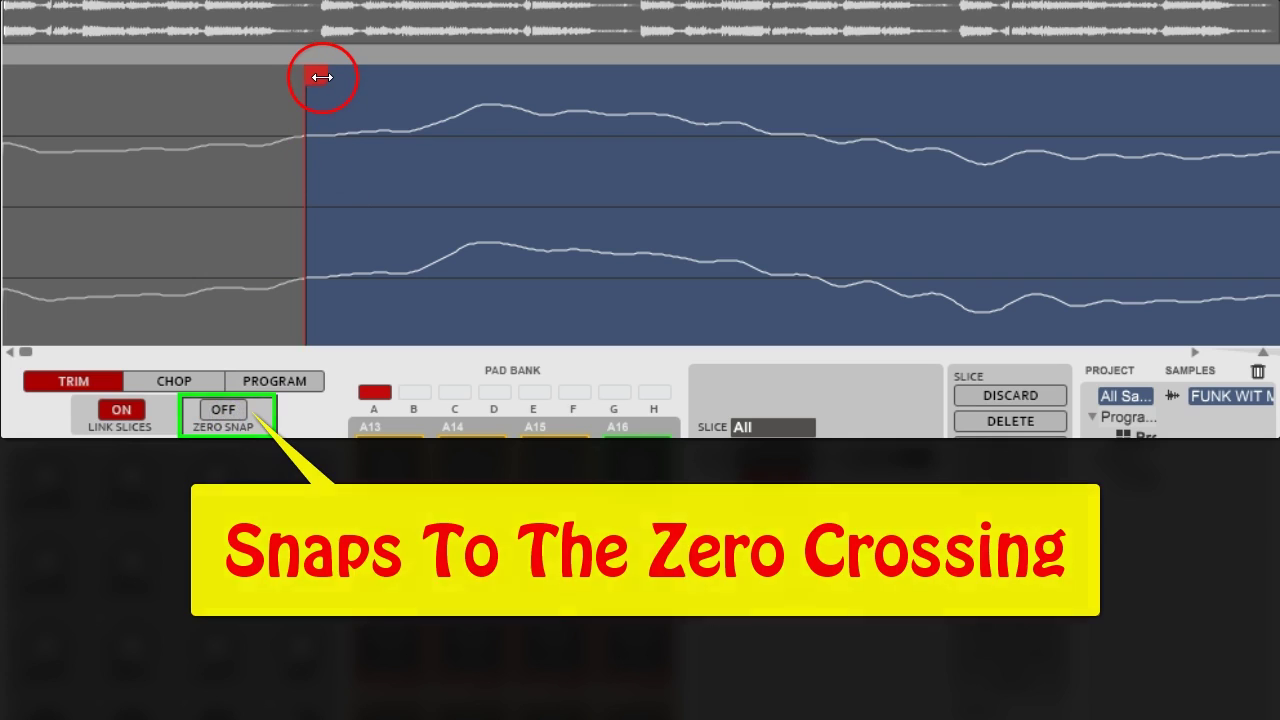
left_click_drag(317, 69, 10, 86)
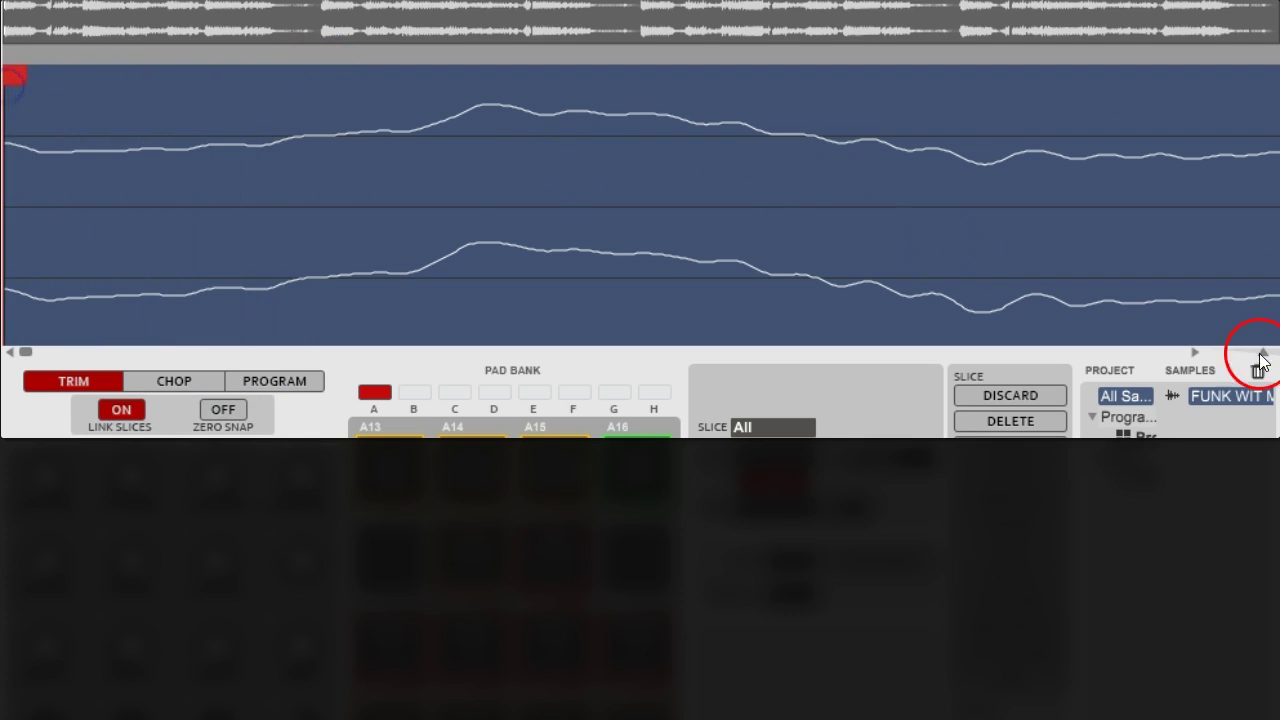
left_click_drag(1261, 356, 1197, 357)
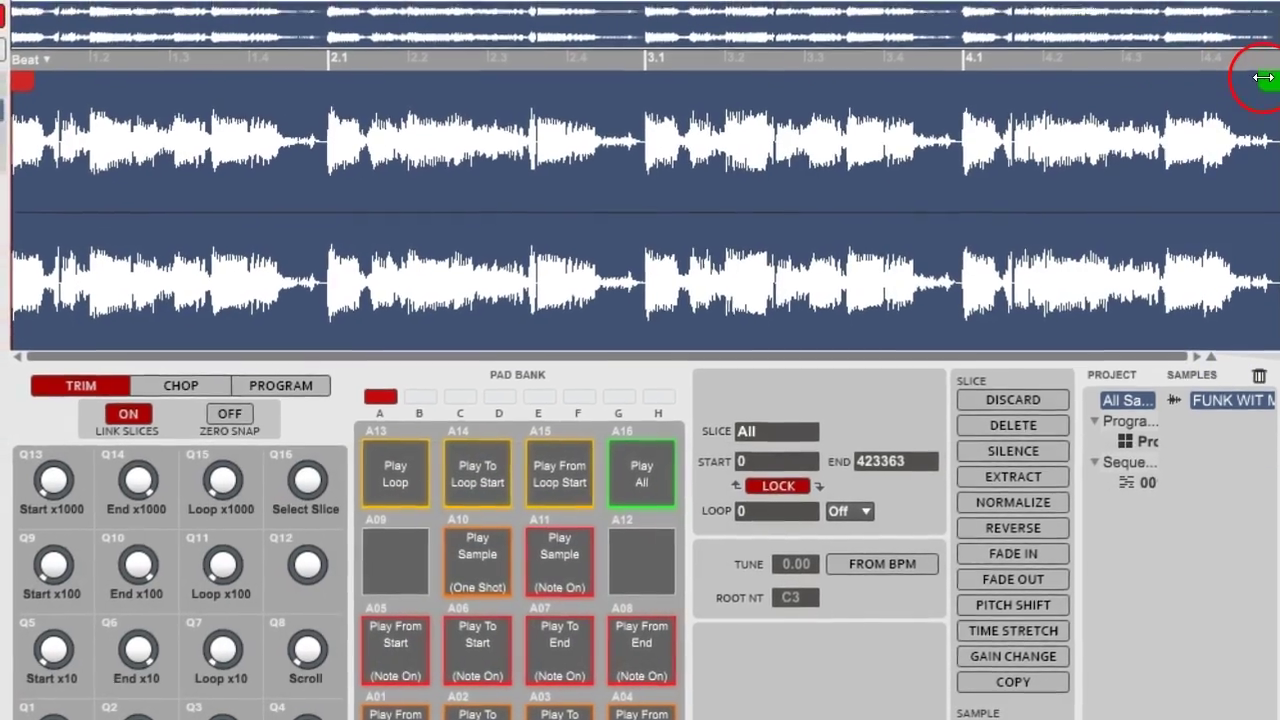
mouse_move(1259, 78)
left_mouse_down()
mouse_move(1205, 84)
mouse_move(1186, 122)
mouse_move(1270, 122)
left_mouse_up()
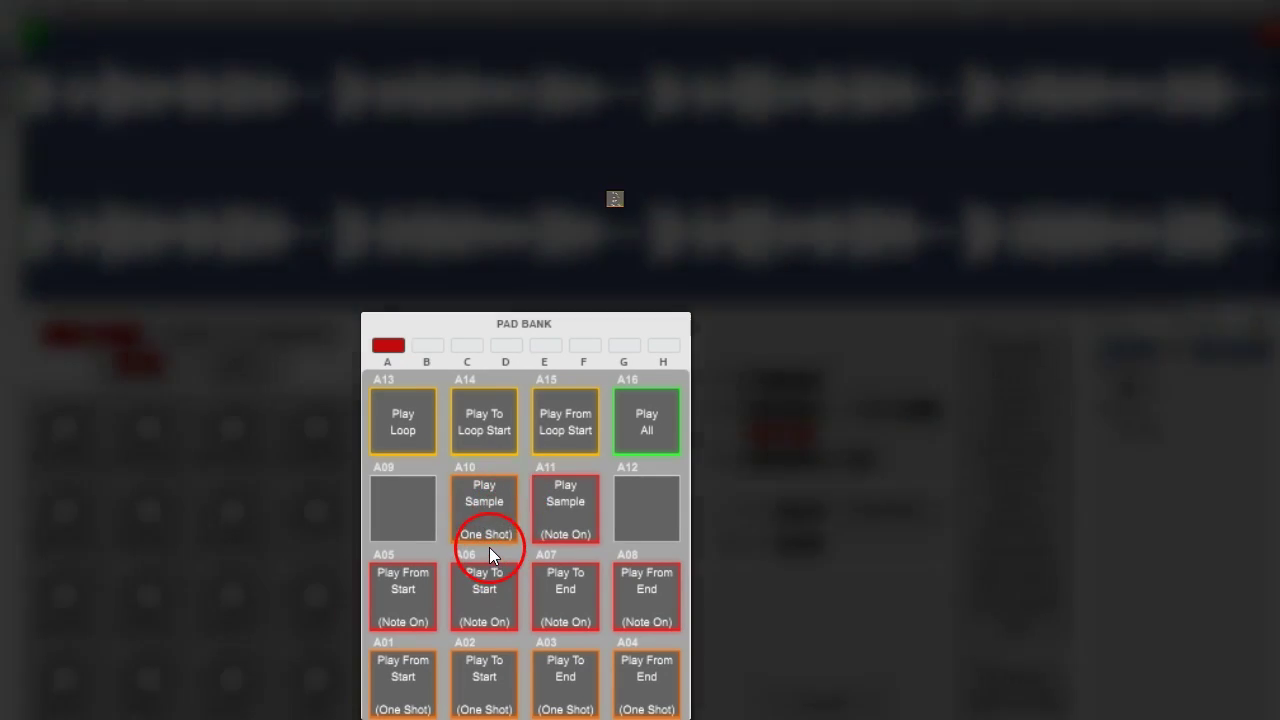
Audition the sample with the Play Sample (One Shot) pad A10 and the Play From End pads A08 and A04.
left_click(497, 530)
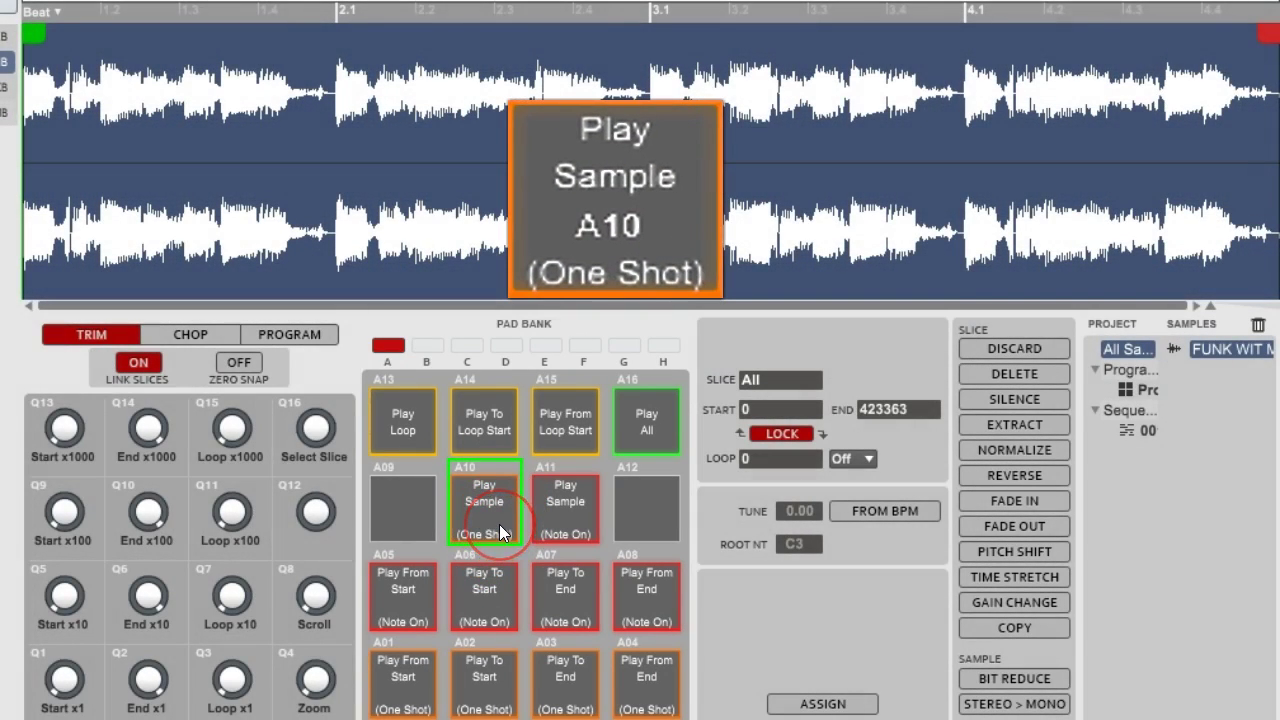
left_click(499, 524)
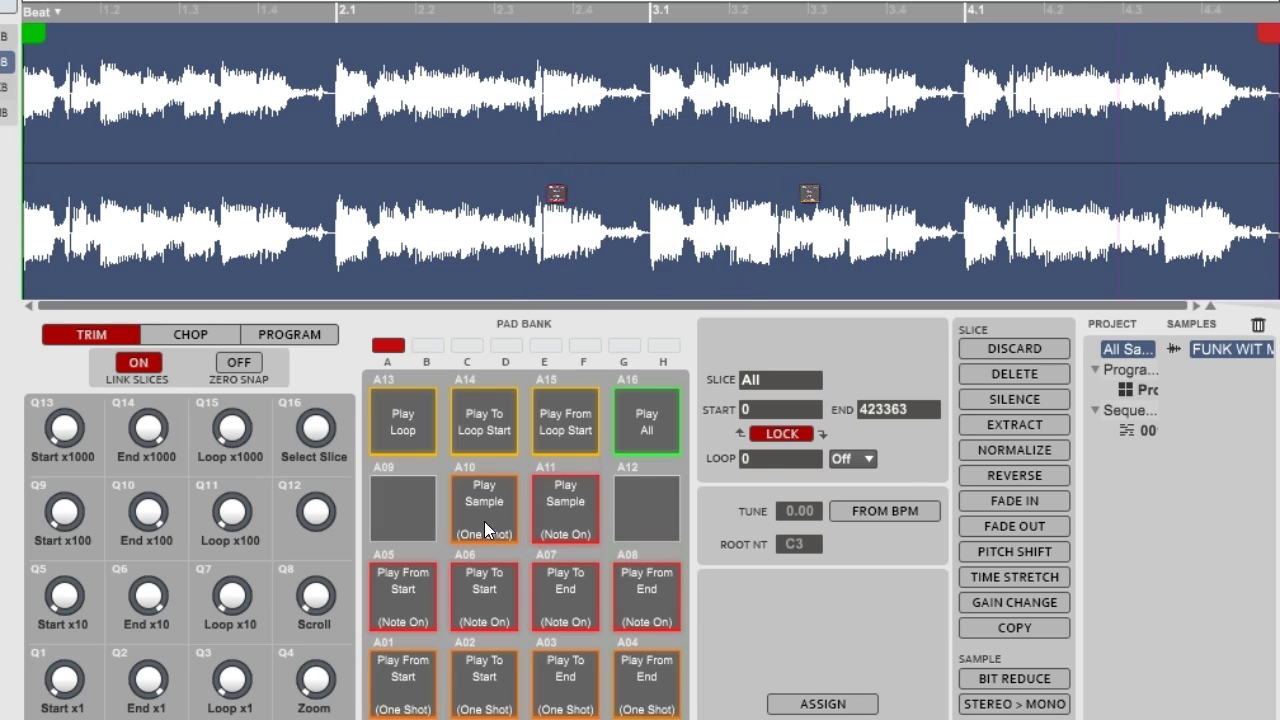
left_click(623, 570)
left_click(668, 680)
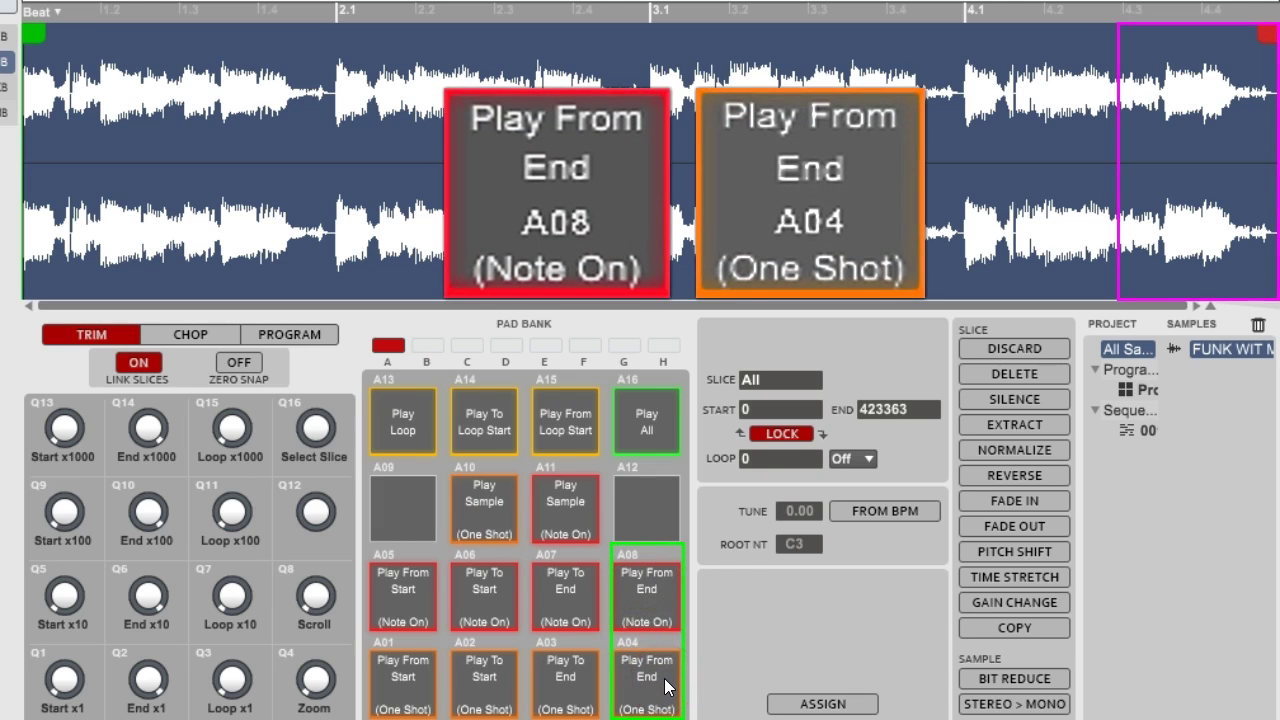
Try pulling the end trim marker inward to about 390041, and return it to the sample end at 423363.
left_click(977, 201)
left_click_drag(1266, 30, 1160, 28)
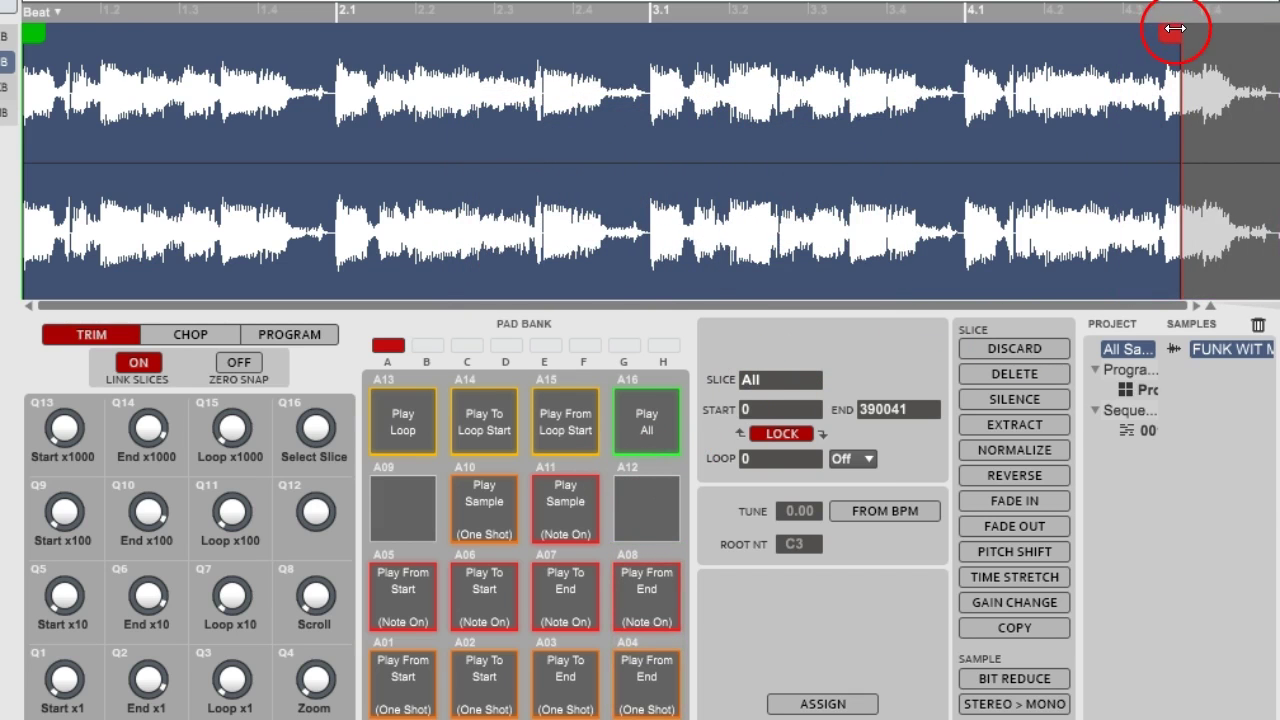
left_click_drag(1175, 29, 1270, 28)
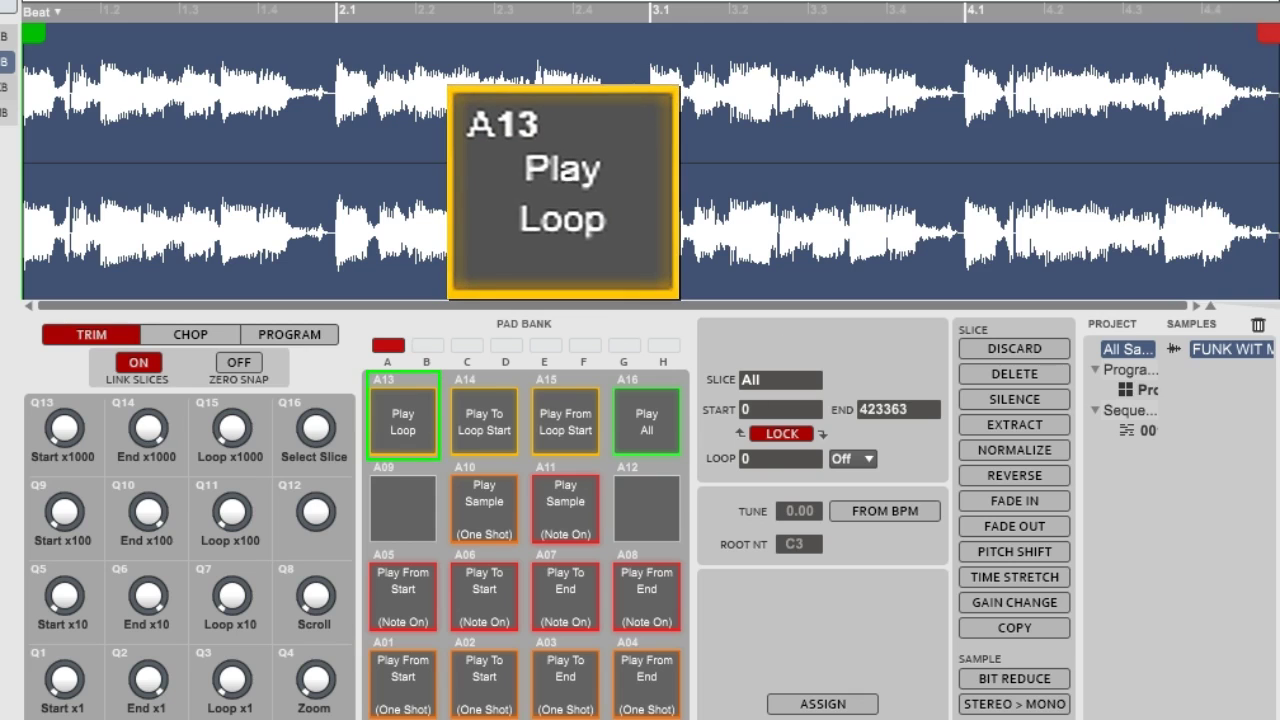
Audition the whole sample as a loop with the Play Loop pad A13.
key("space")
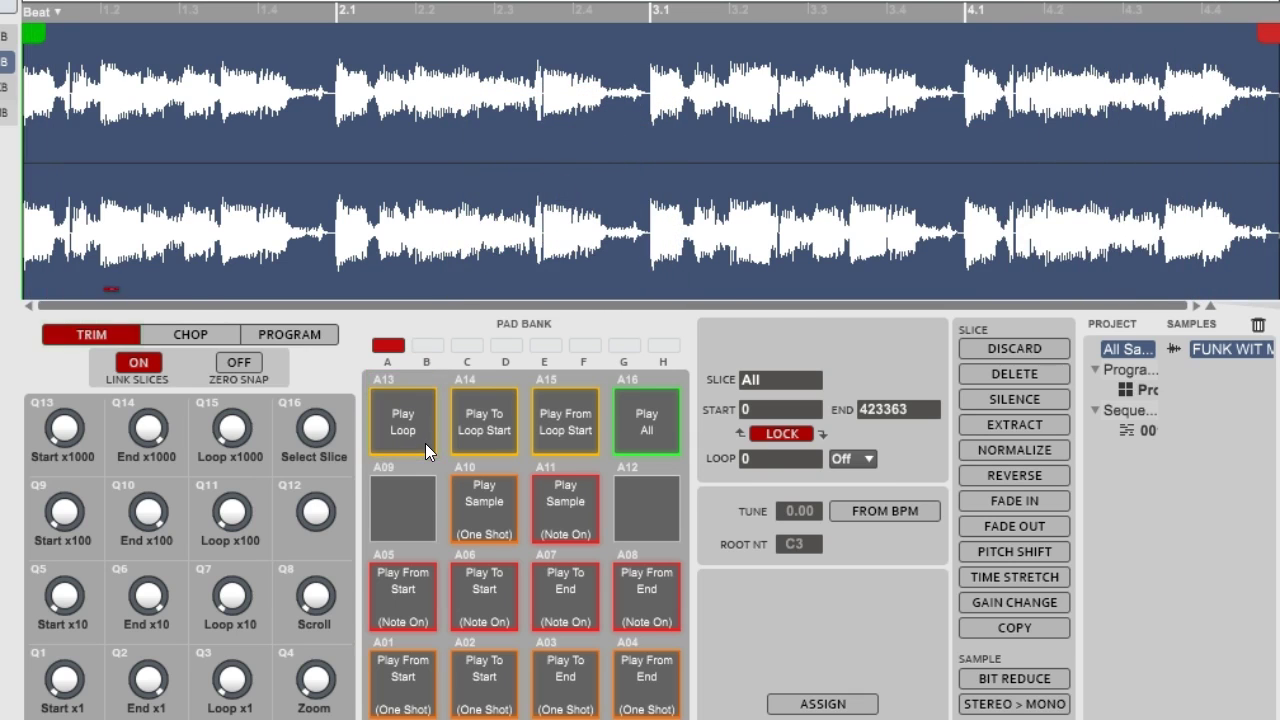
left_click(462, 424)
left_click(1038, 37)
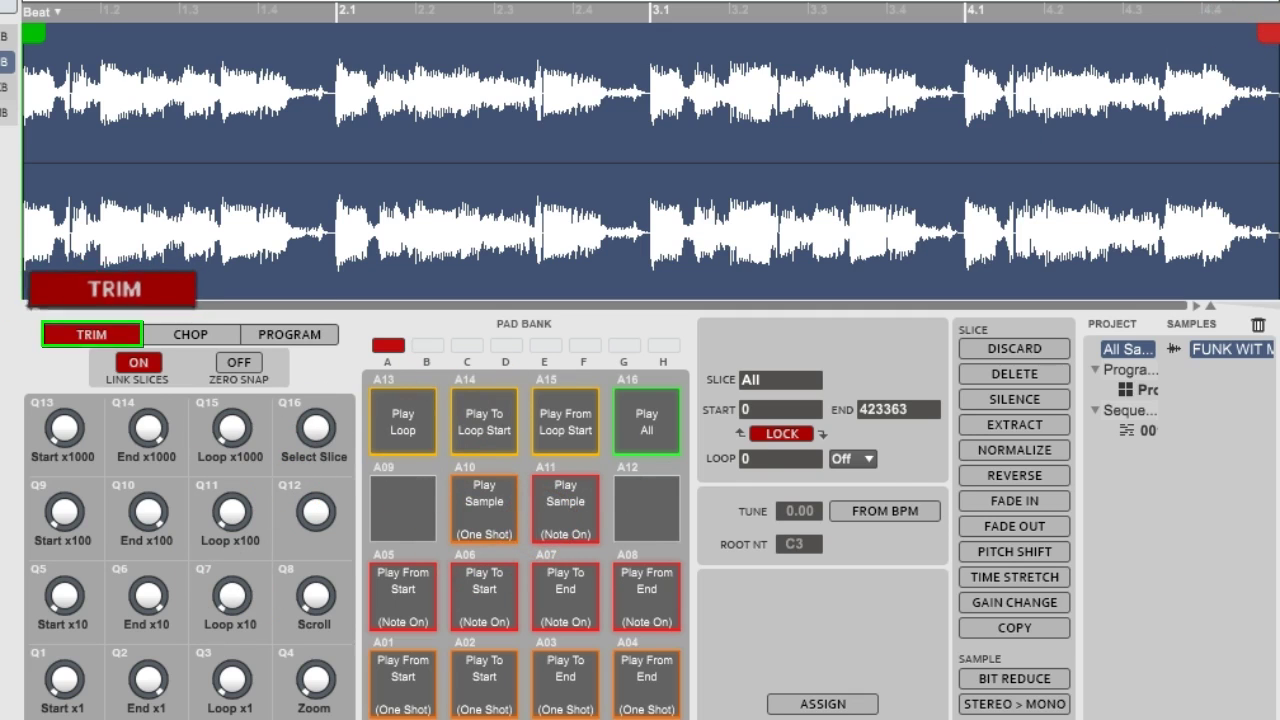
Switch the sample editor from Trim to Chop mode.
left_click(110, 319)
left_click(223, 404)
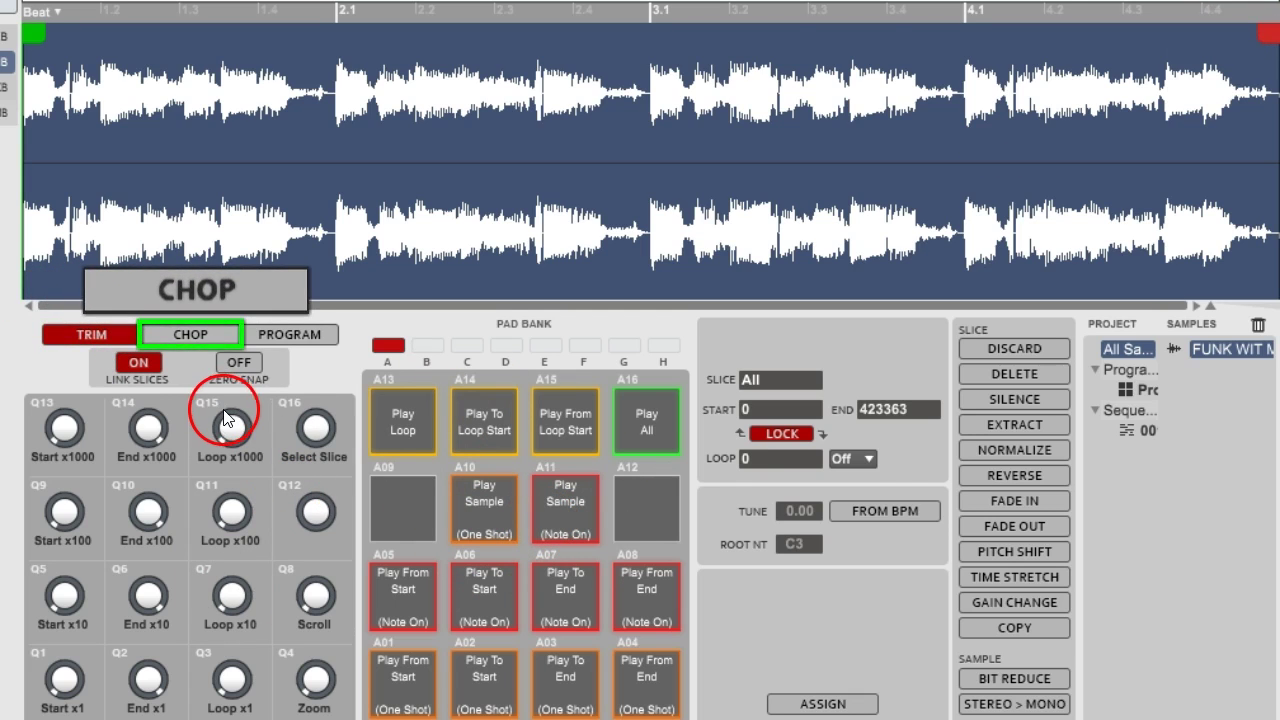
left_click(190, 341)
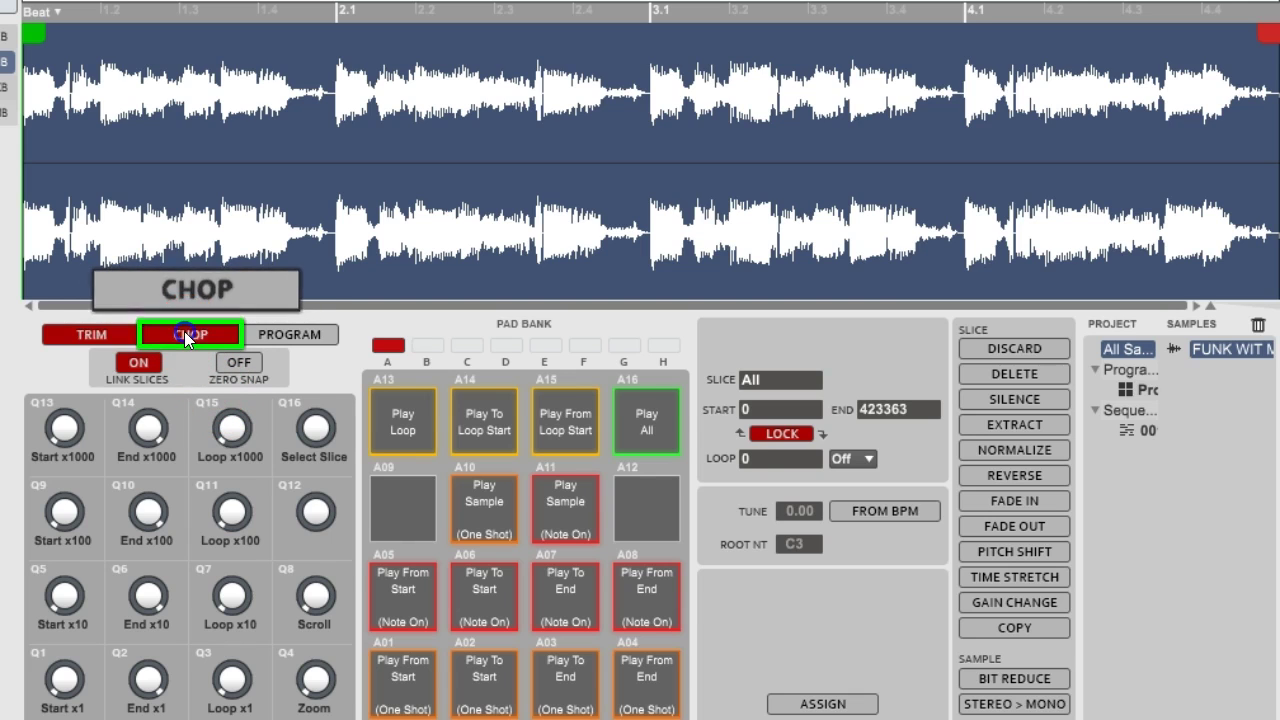
left_click(184, 330)
left_click(312, 430)
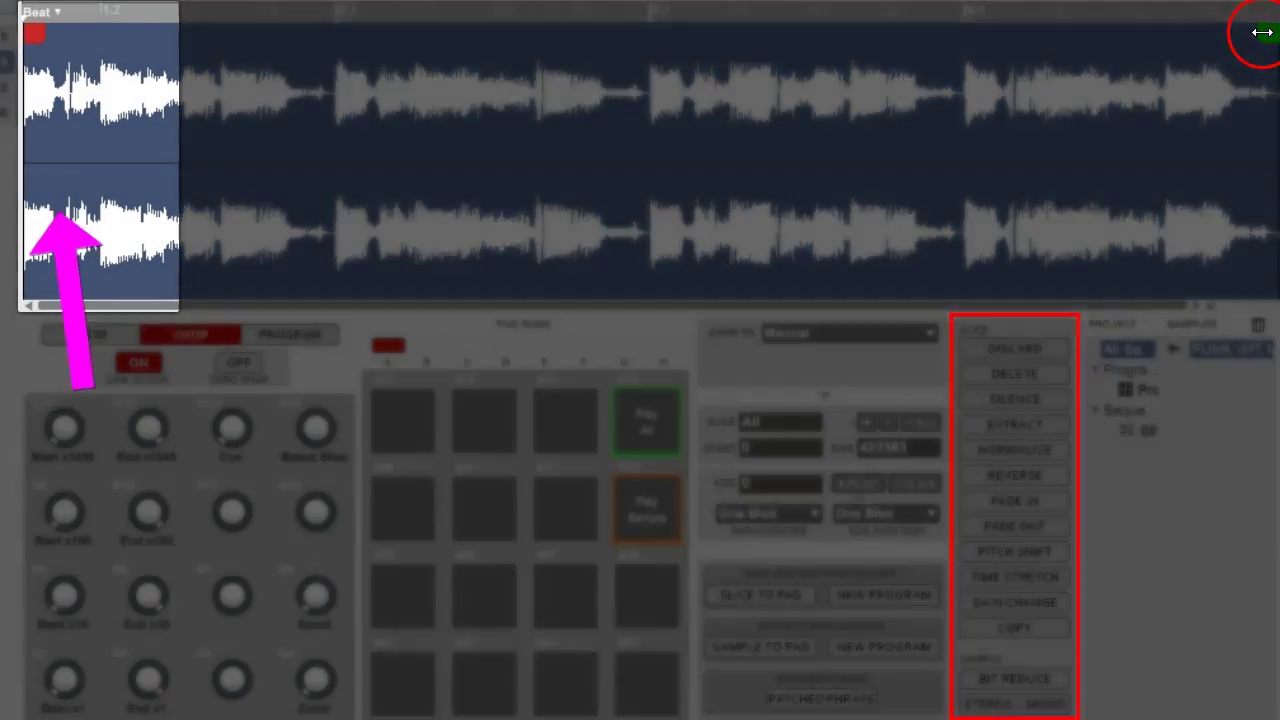
Try extracting the opening slice from 0 to 20933 as a new sample, and restore the end marker to 423363.
mouse_move(1263, 32)
left_mouse_down()
mouse_move(591, 74)
mouse_move(67, 14)
mouse_move(53, 21)
mouse_move(69, 41)
left_mouse_up()
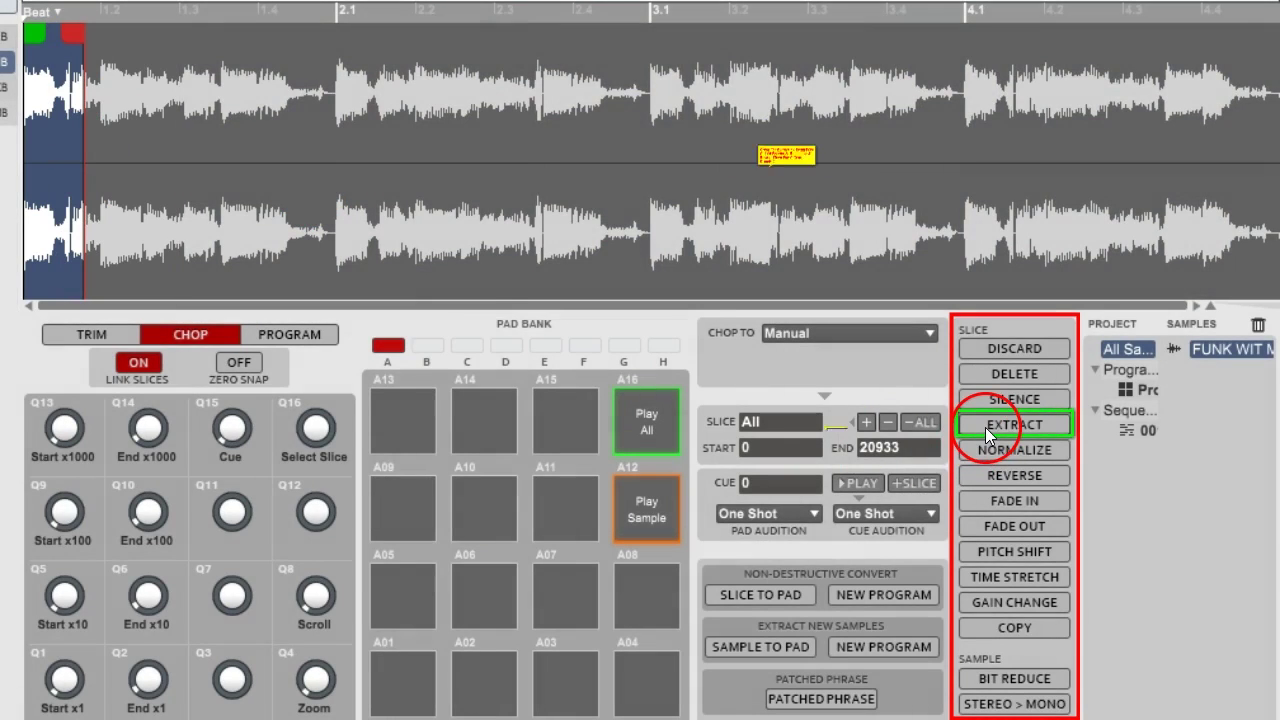
left_click(985, 427)
type(". STEREO-1")
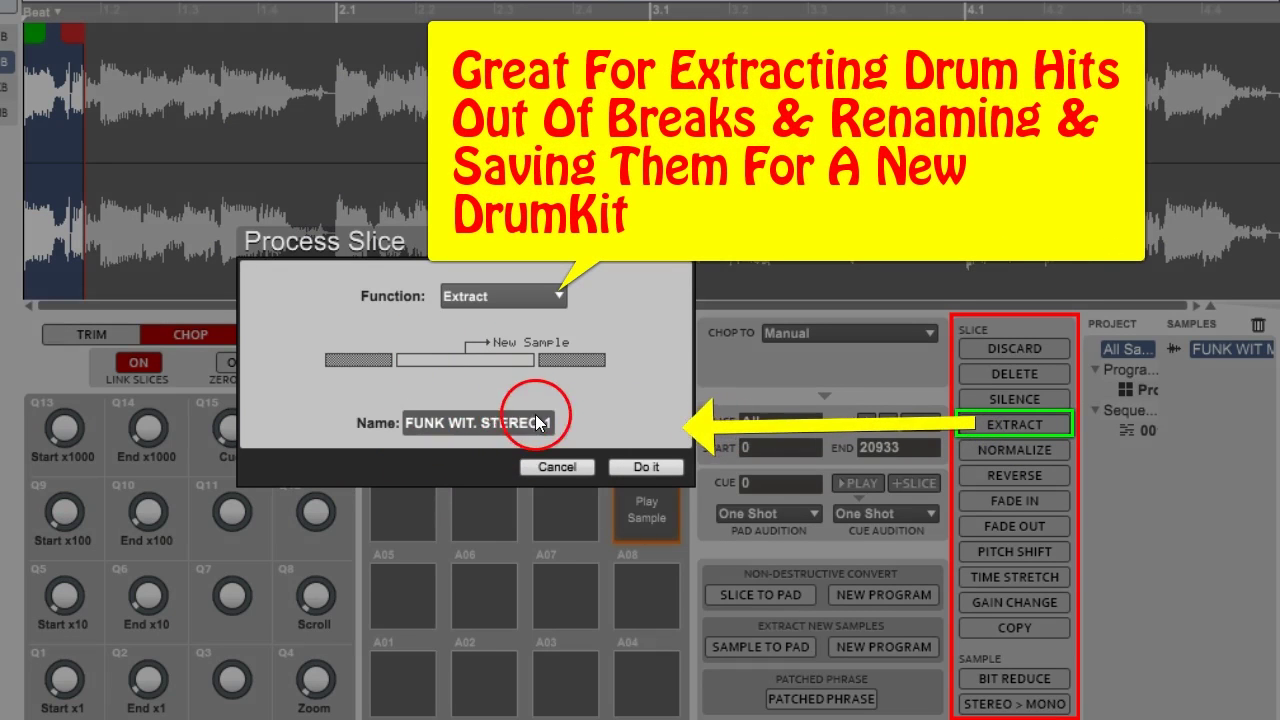
left_click(566, 467)
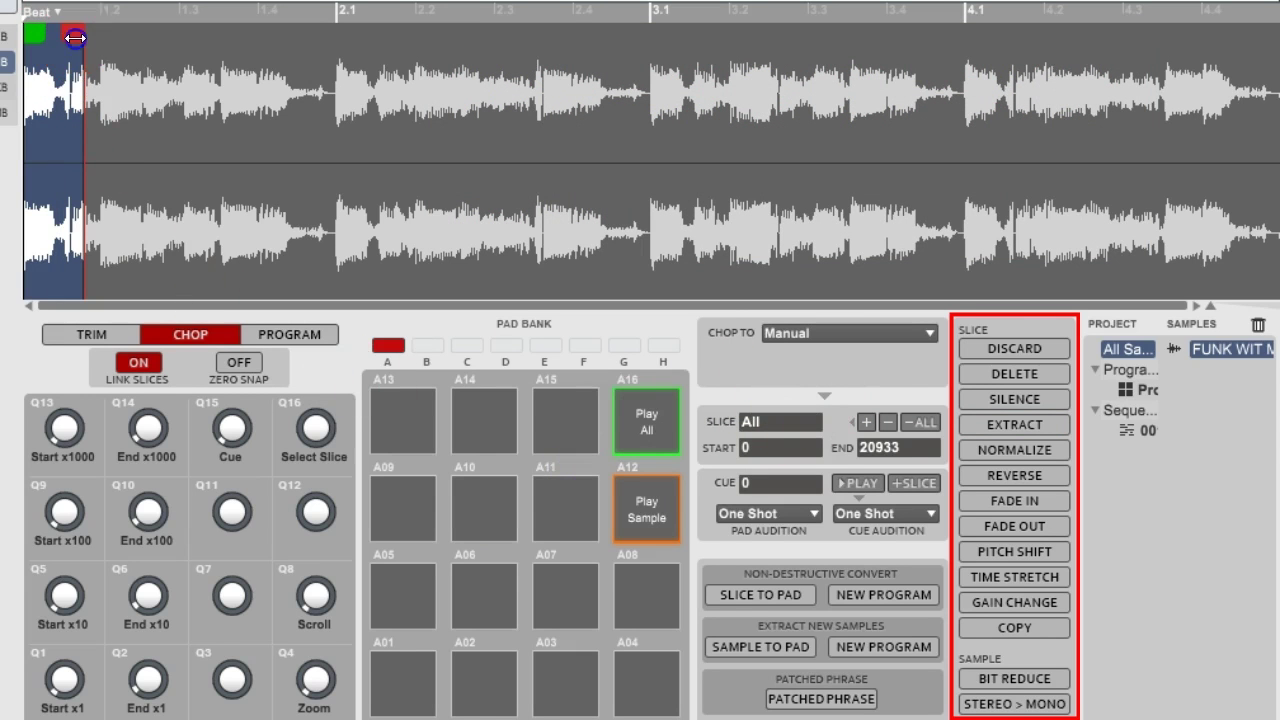
mouse_move(72, 34)
left_mouse_down()
mouse_move(808, 76)
mouse_move(1268, 76)
left_mouse_up()
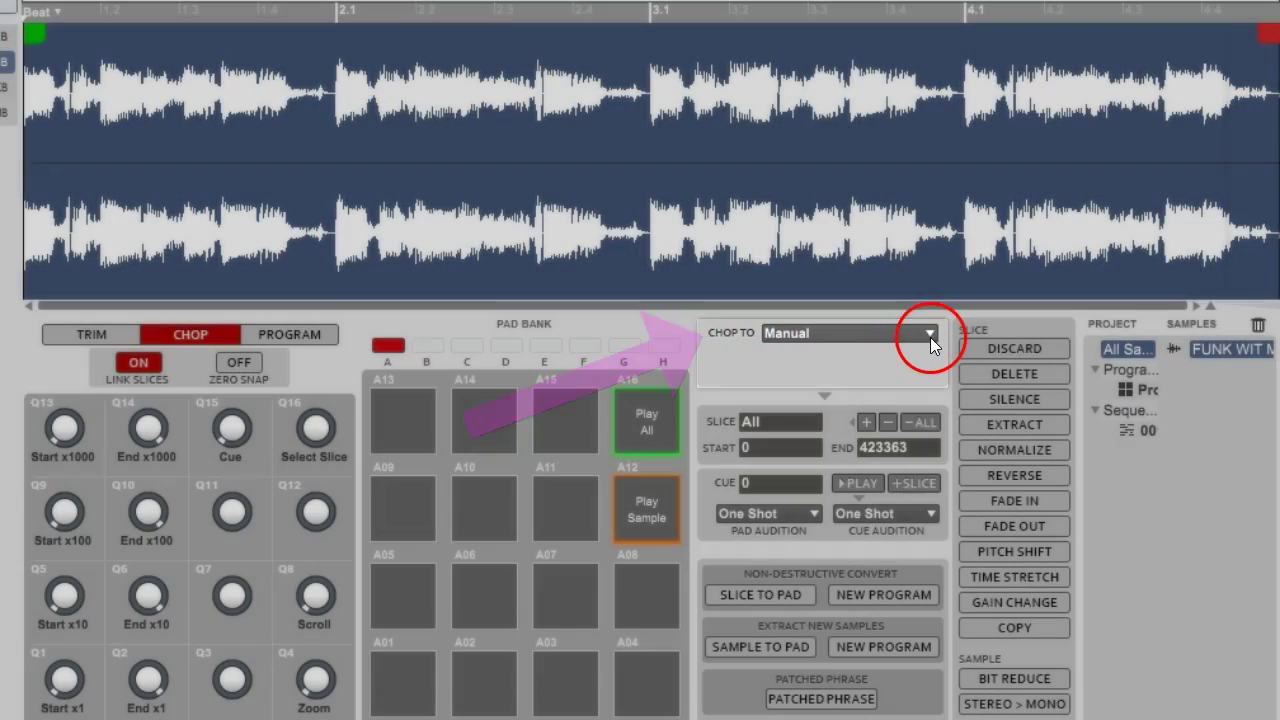
Chop the FUNK WIT ME sample into 16 equal slices using the Regions chop method.
left_click(930, 337)
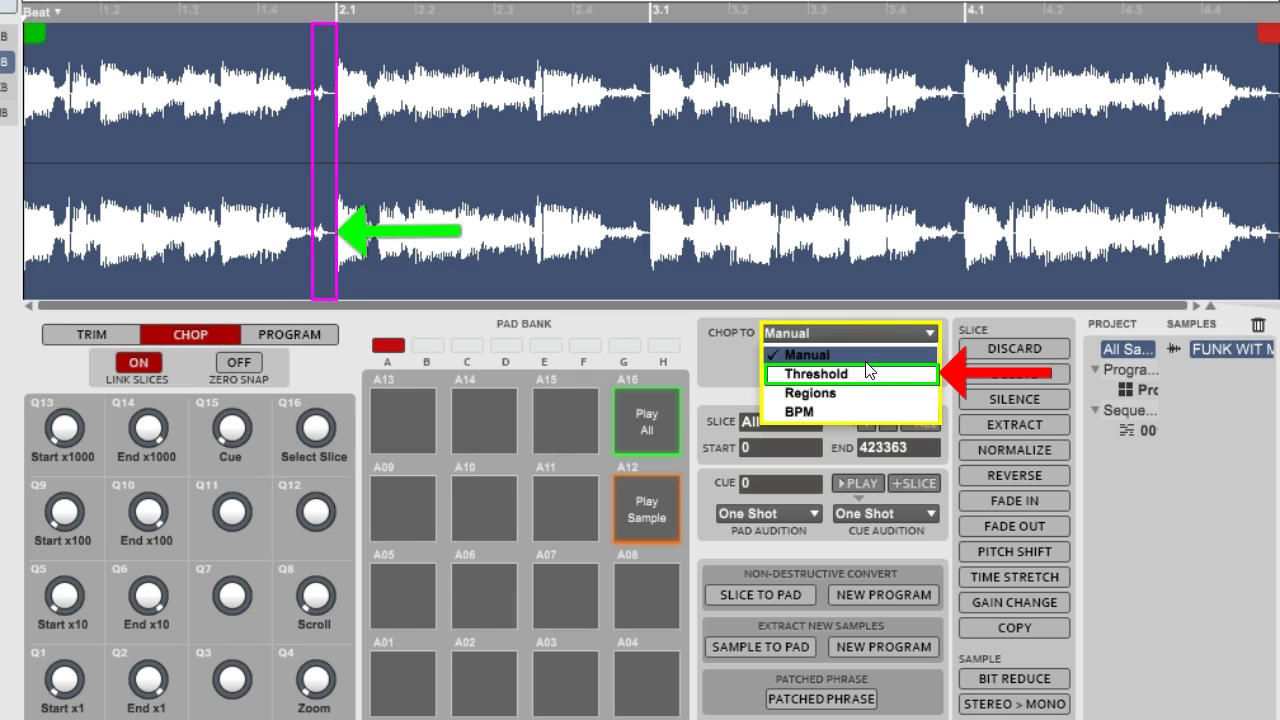
left_click(826, 396)
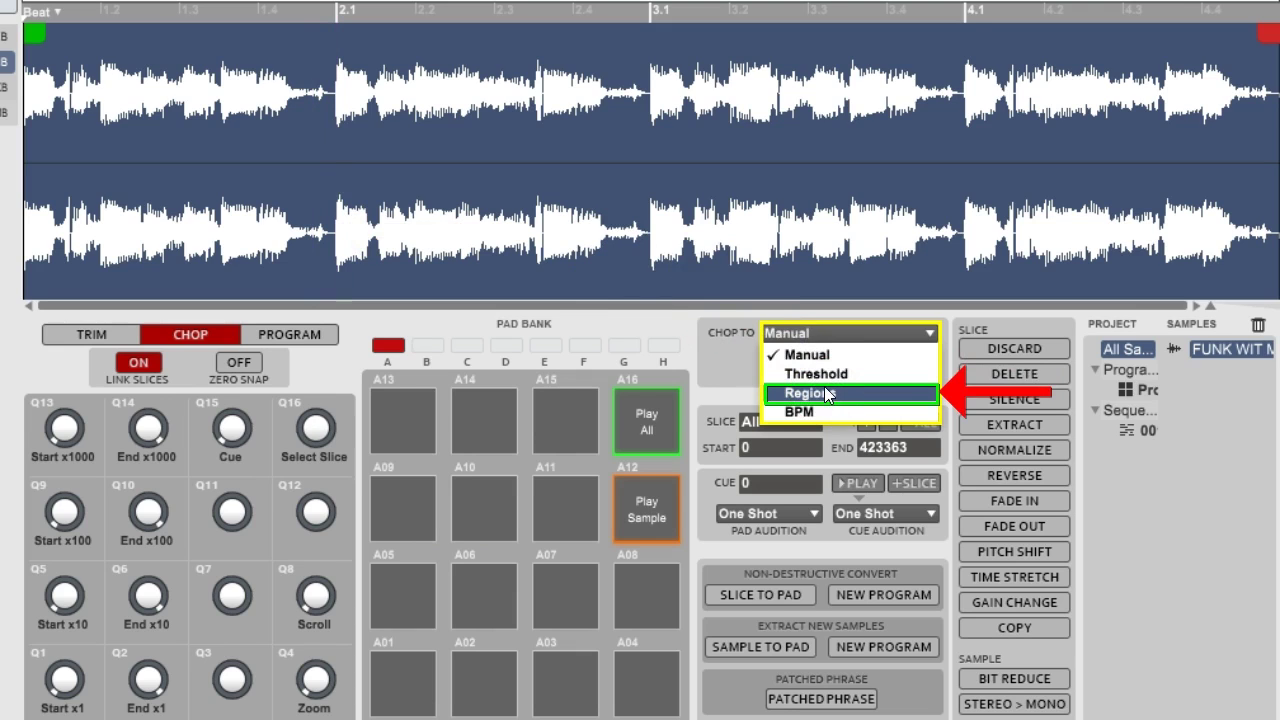
left_click(828, 412)
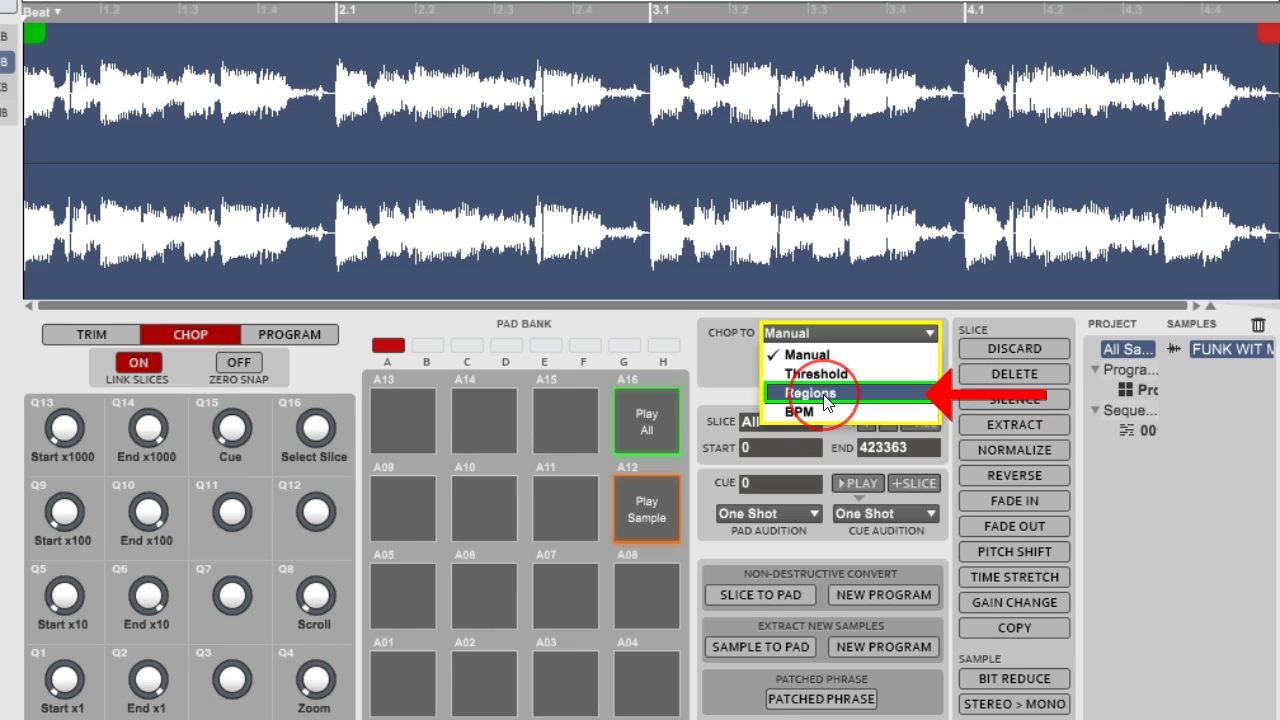
left_click(824, 395)
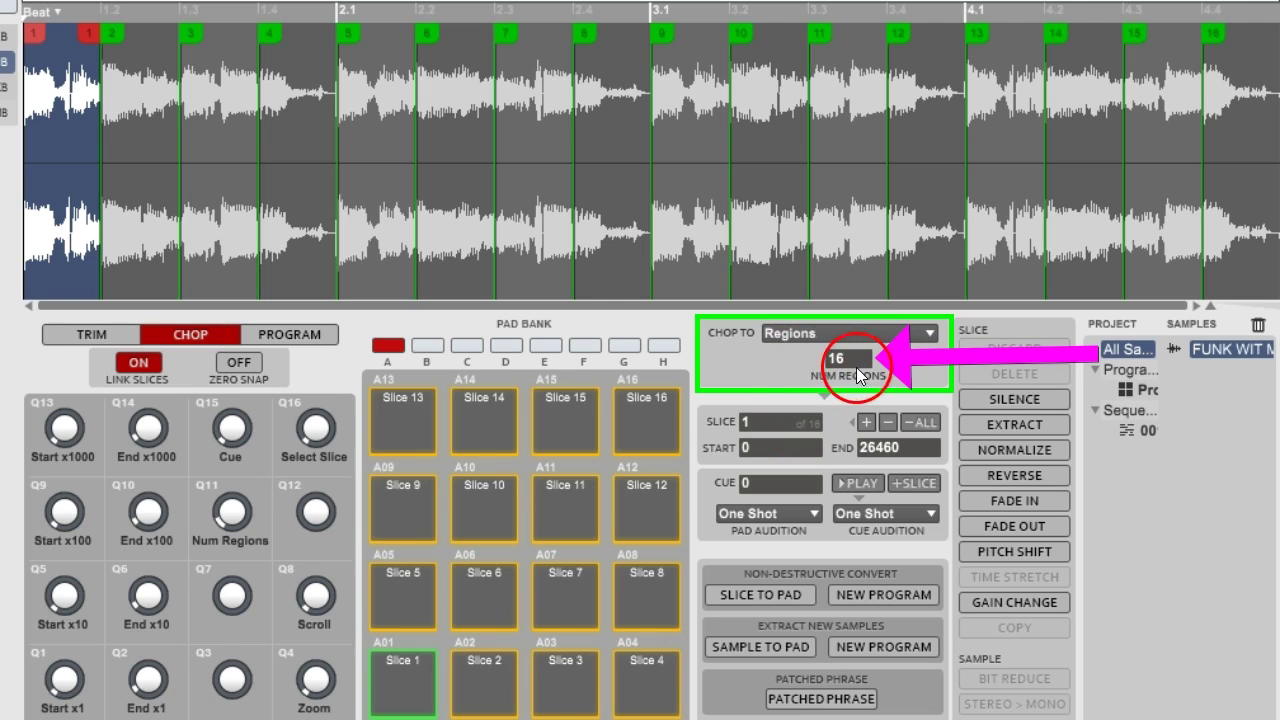
left_click_drag(842, 334, 847, 362)
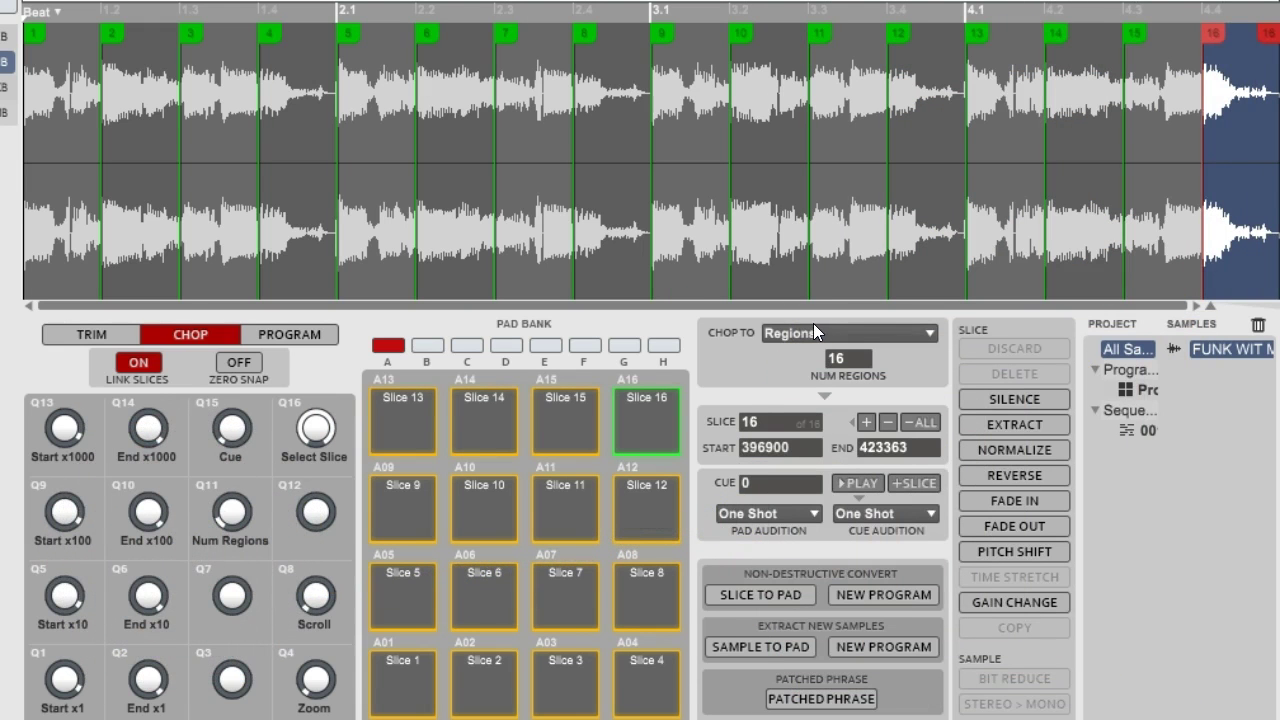
left_click(798, 322)
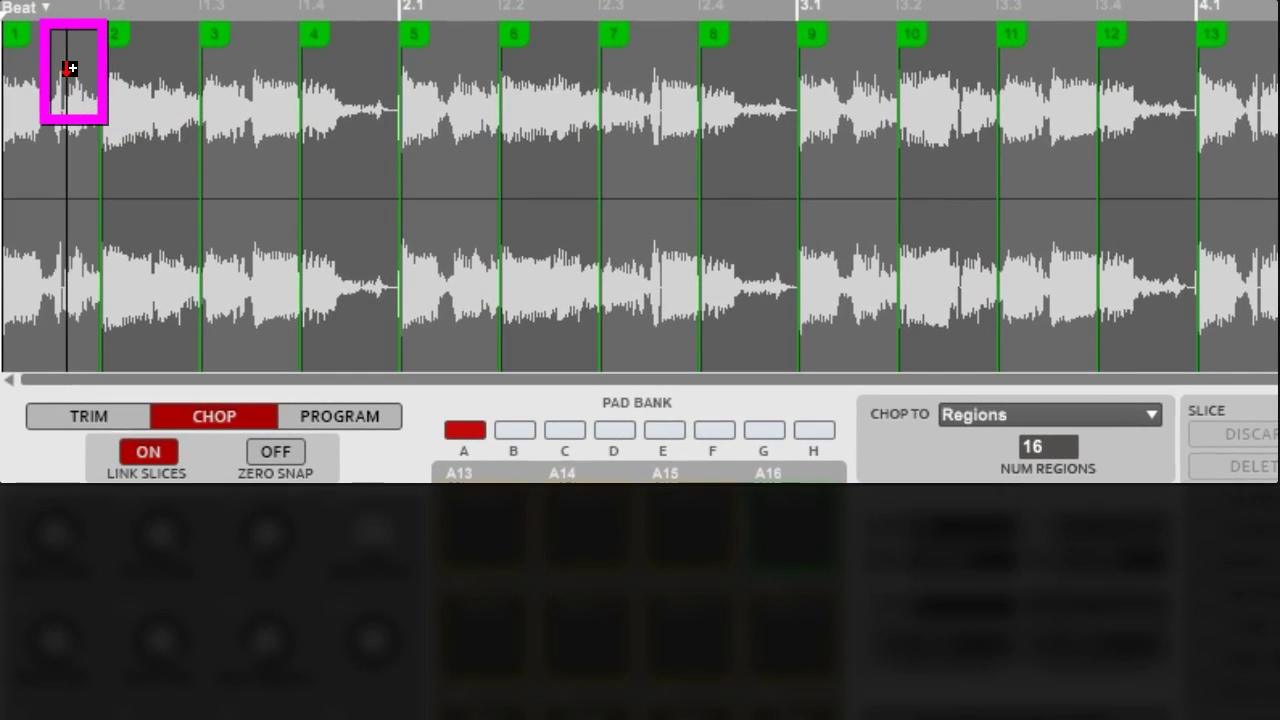
Try adding an extra slice inside slice 1 and shifting the linked slice markers, and undo those edits.
left_click(67, 70)
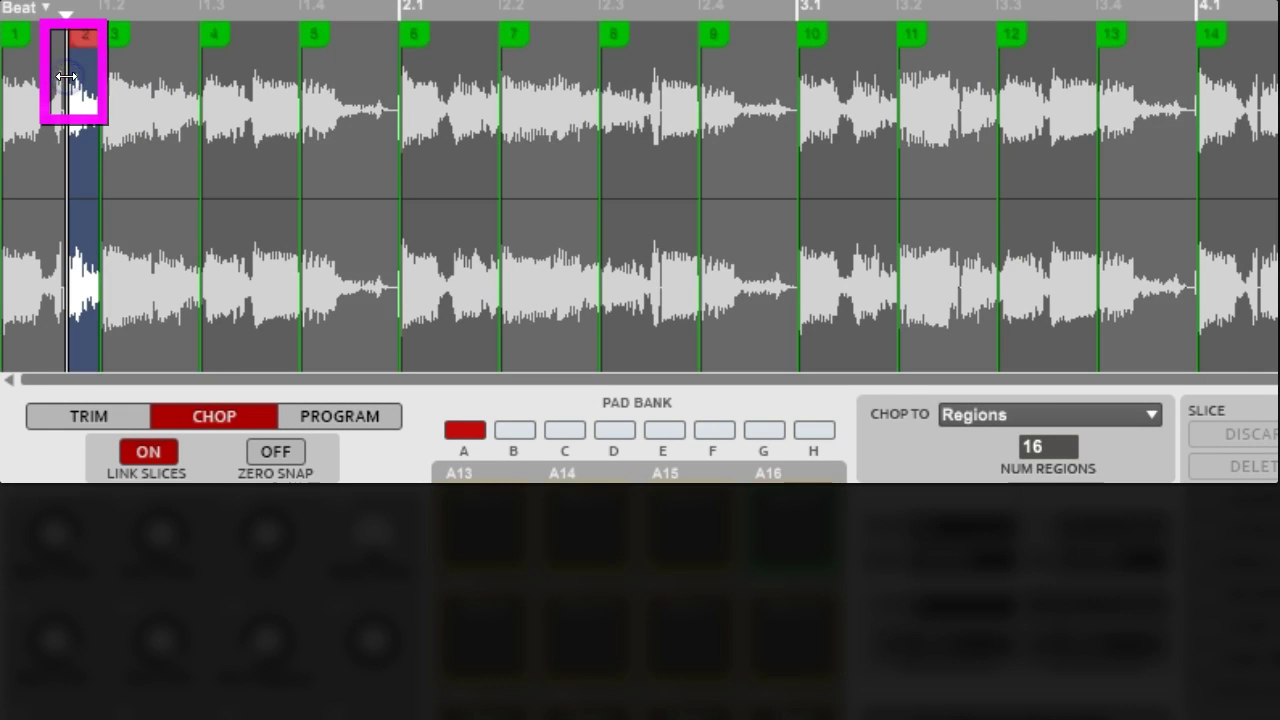
left_click(67, 72)
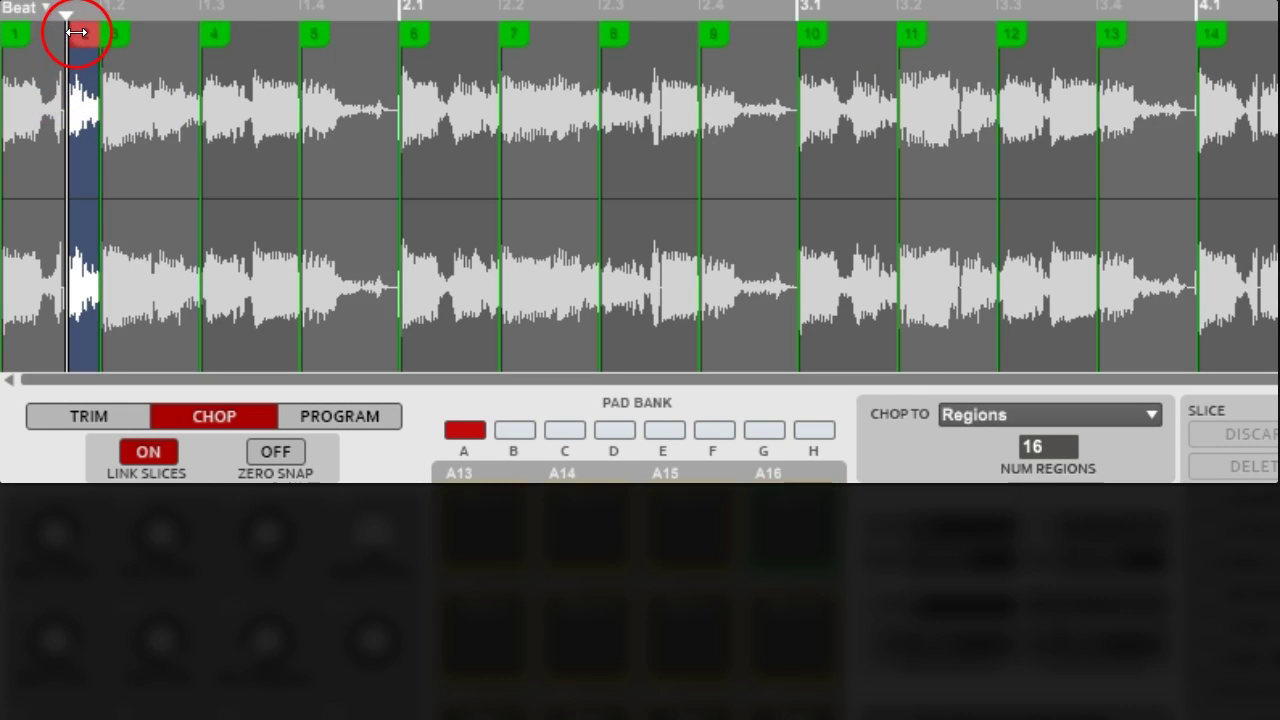
mouse_move(77, 32)
left_mouse_down()
mouse_move(65, 34)
mouse_move(89, 32)
left_mouse_up()
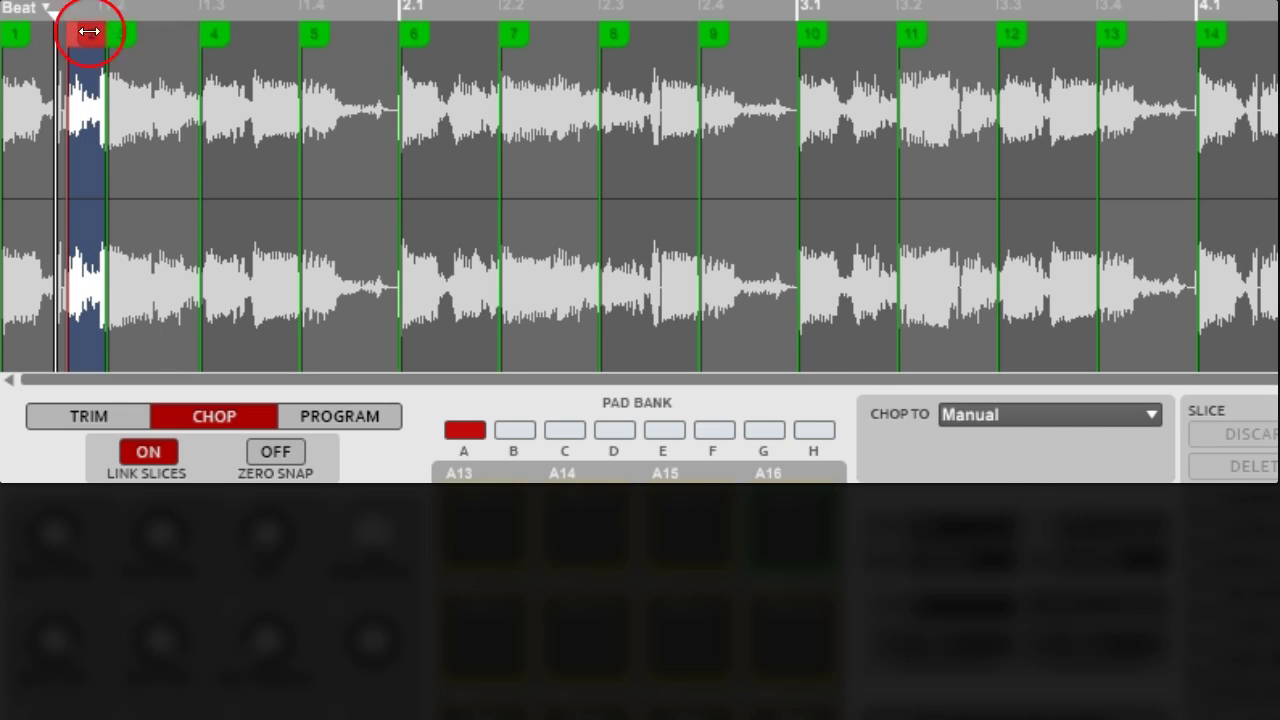
left_click(25, 0)
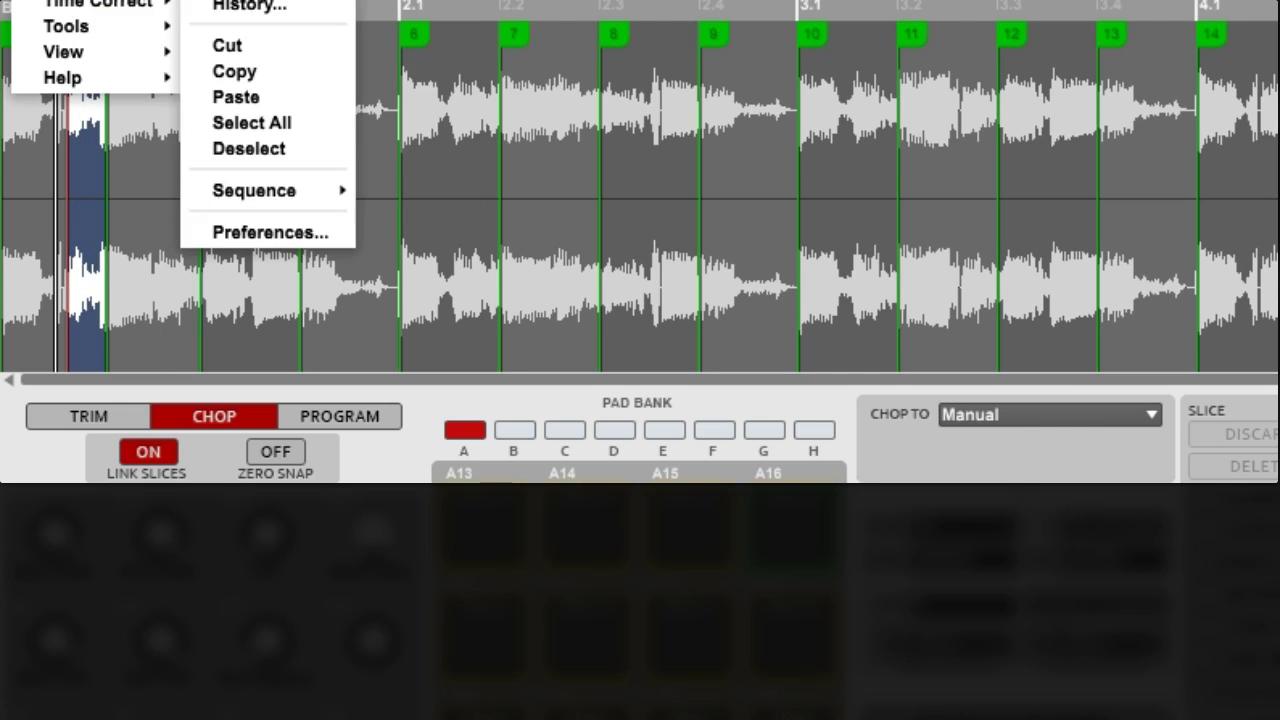
left_click(228, 0)
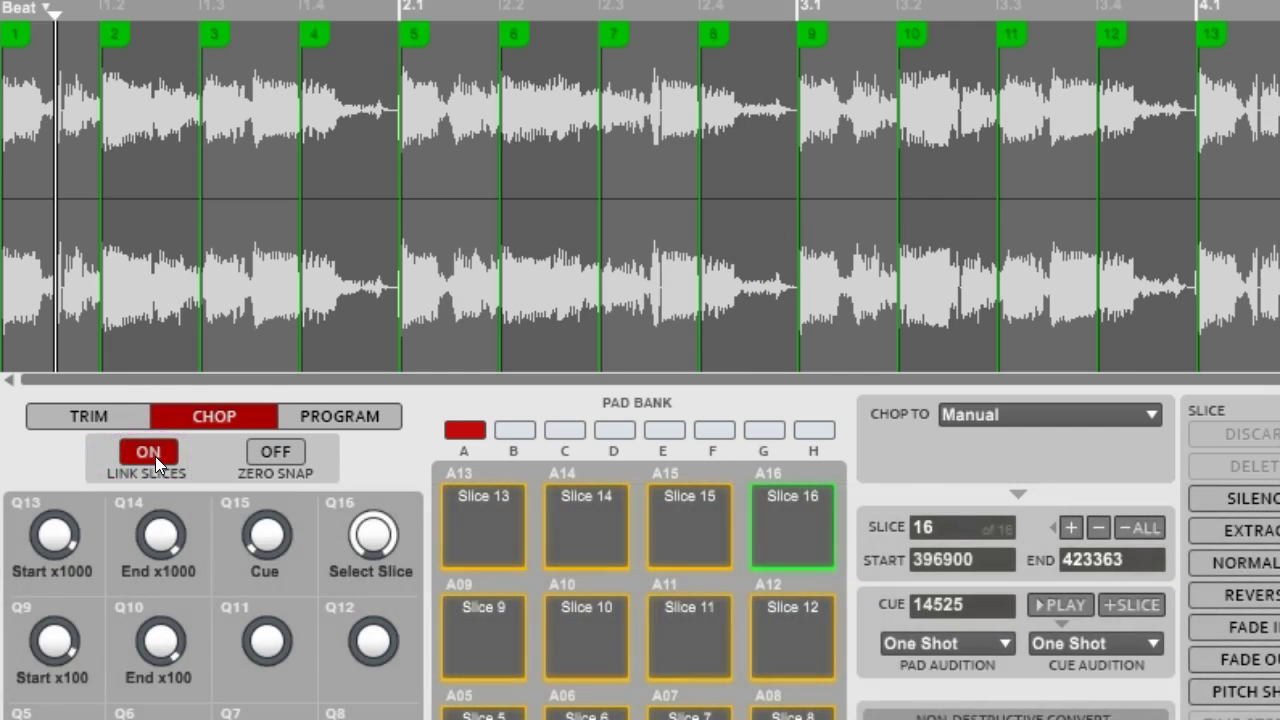
Turn off Link Slices and pull only slice 1's end marker inward, leaving a gap before slice 2.
left_click(155, 454)
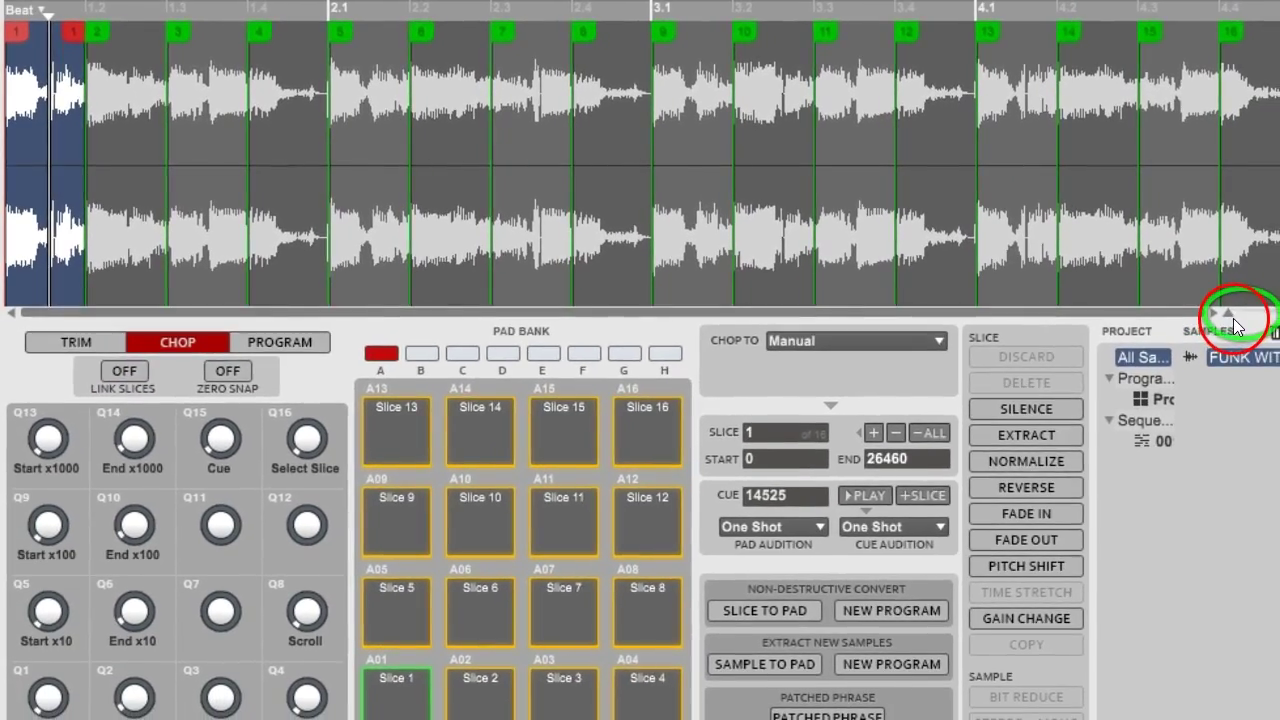
left_click_drag(1229, 313, 1260, 312)
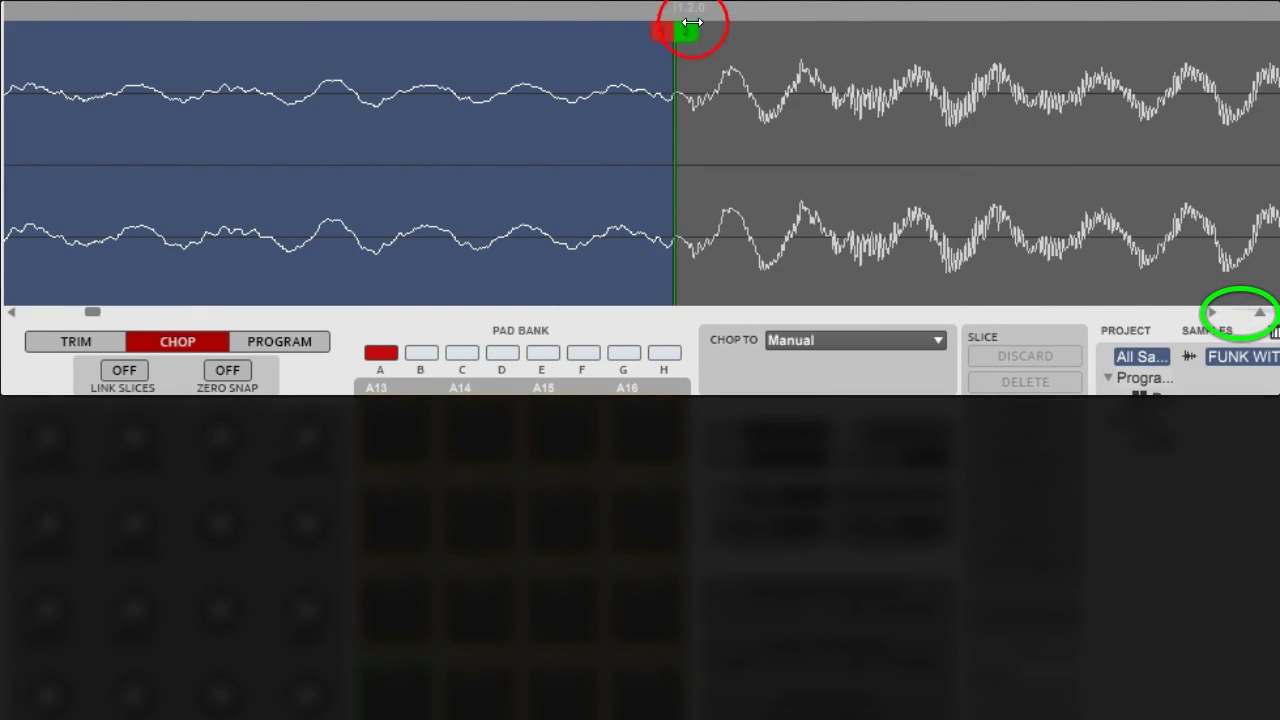
left_click(651, 29)
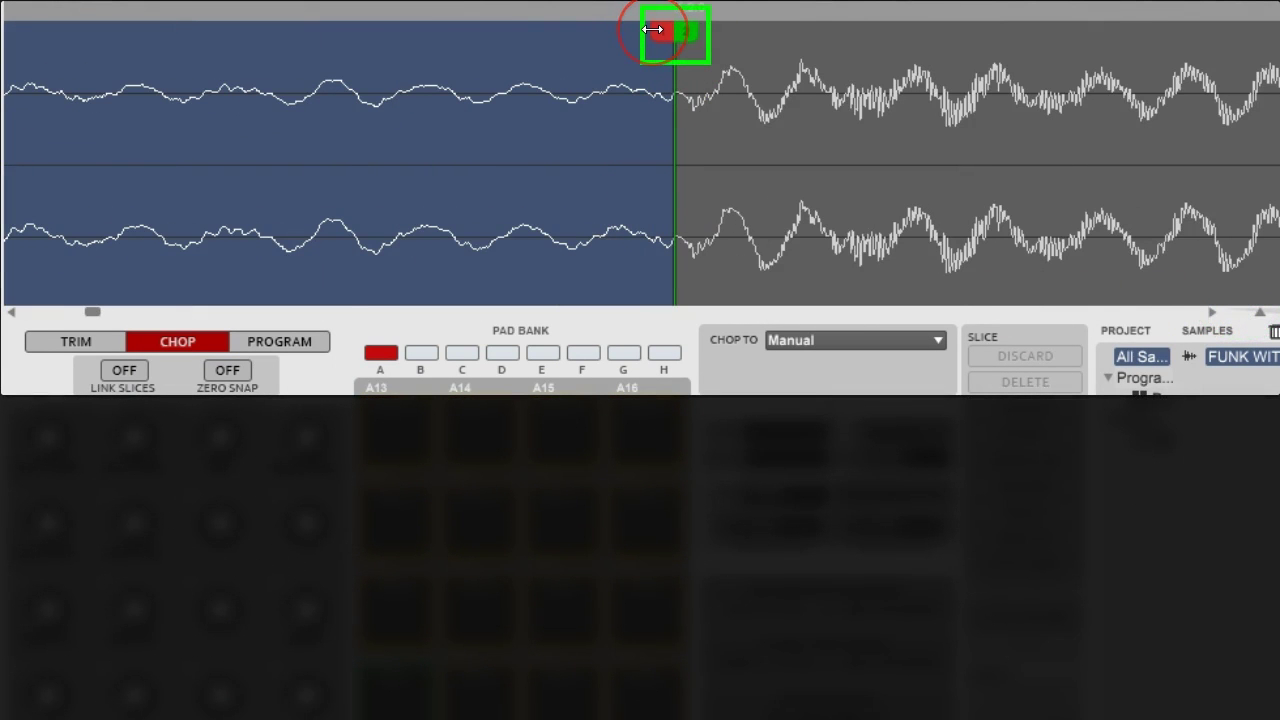
left_click(651, 35)
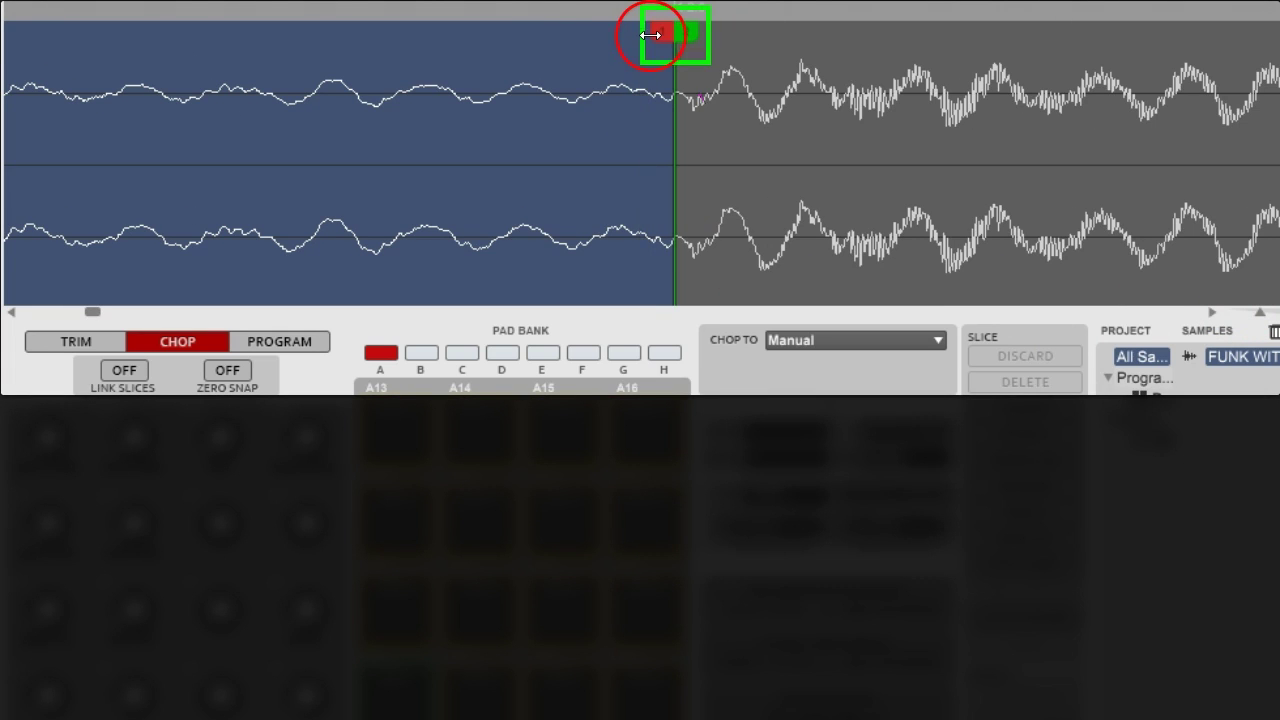
left_click_drag(651, 35, 345, 90)
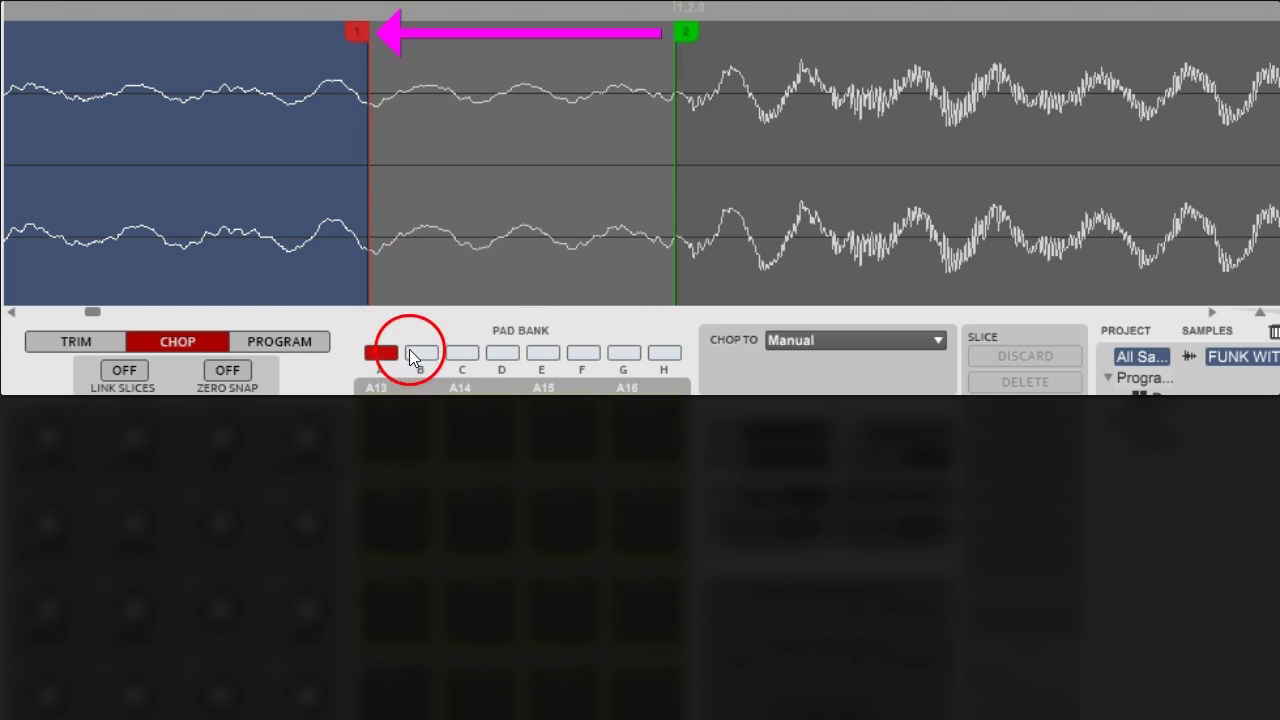
left_click_drag(1260, 313, 1236, 311)
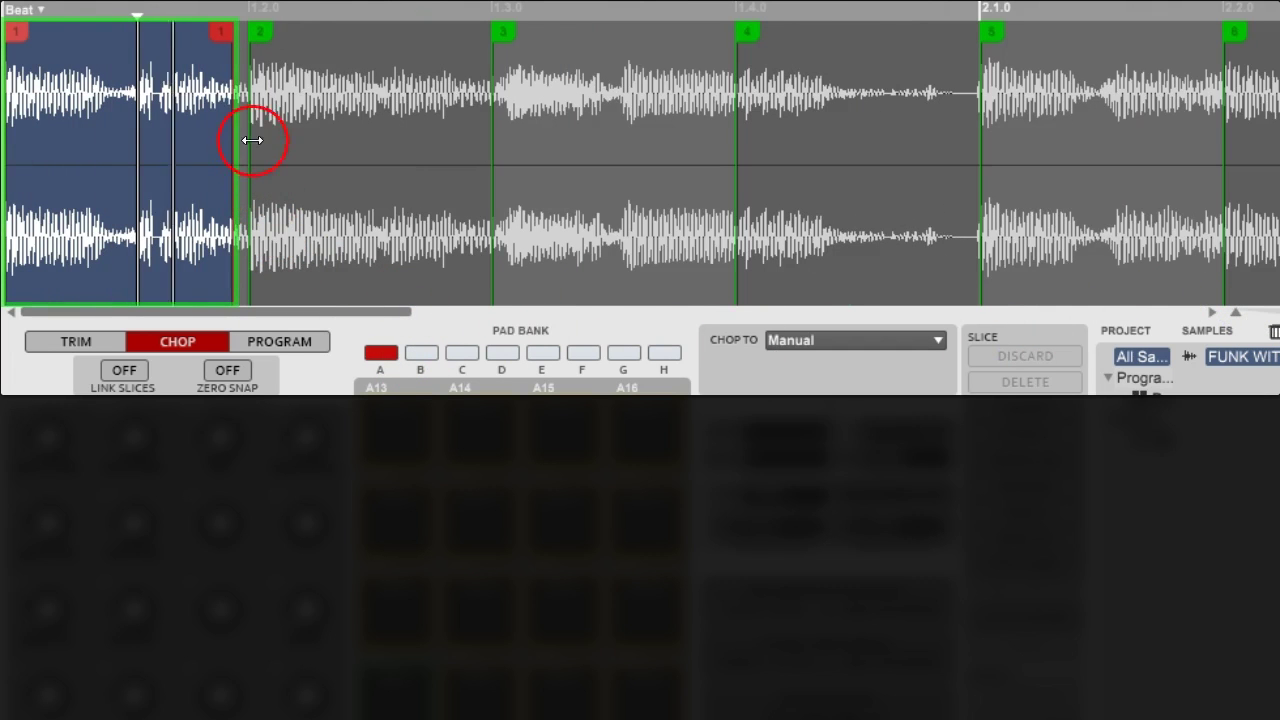
Nudge slice 2's start marker to 26362 and turn Link Slices back on.
left_click(263, 27)
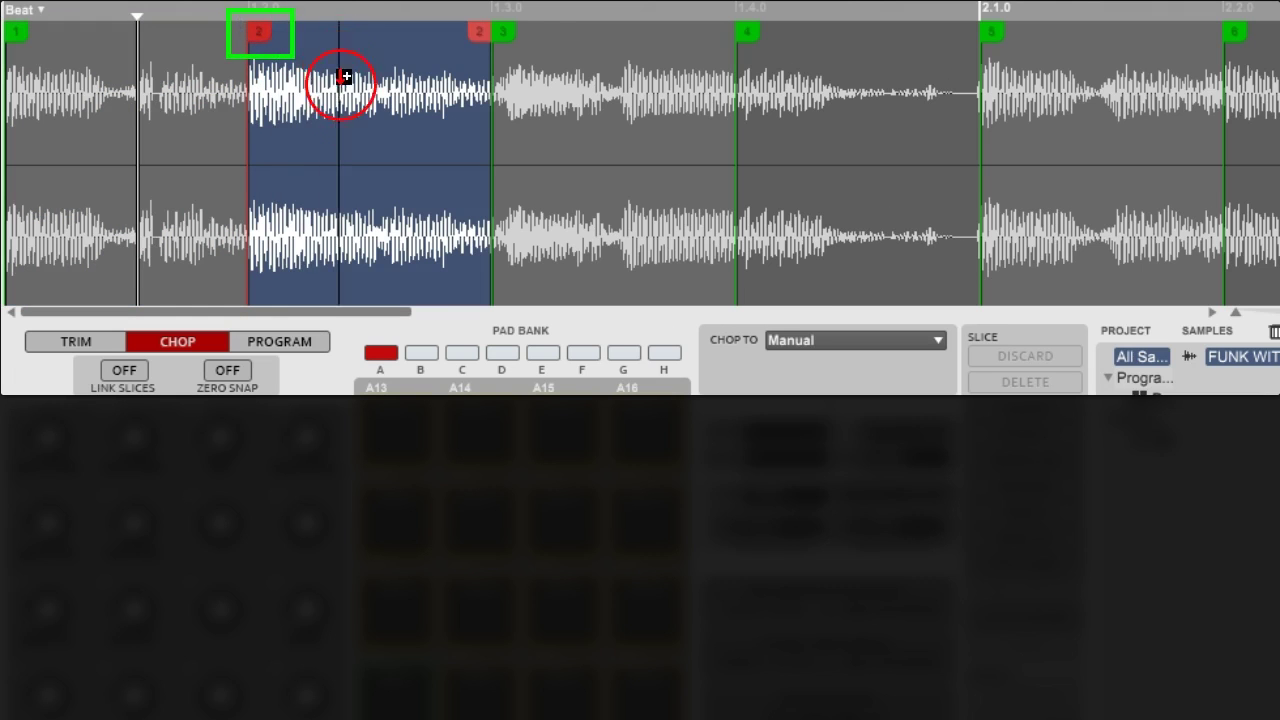
key("z")
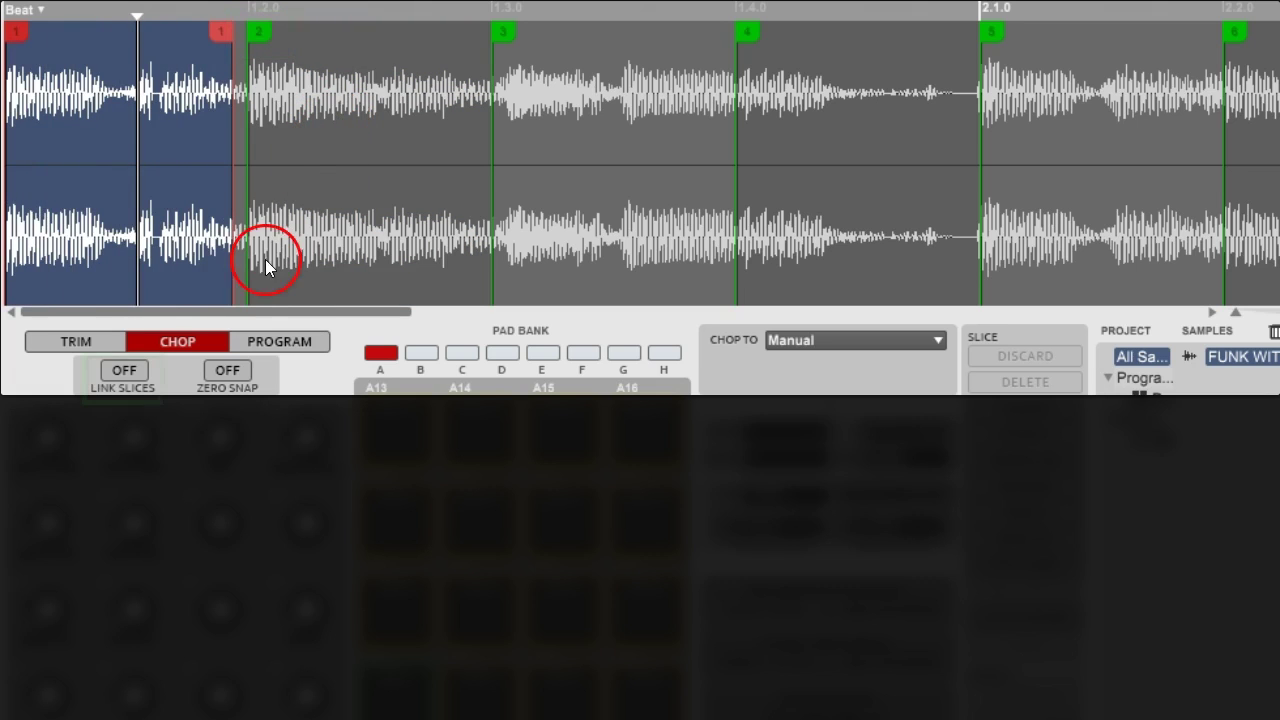
left_click(122, 374)
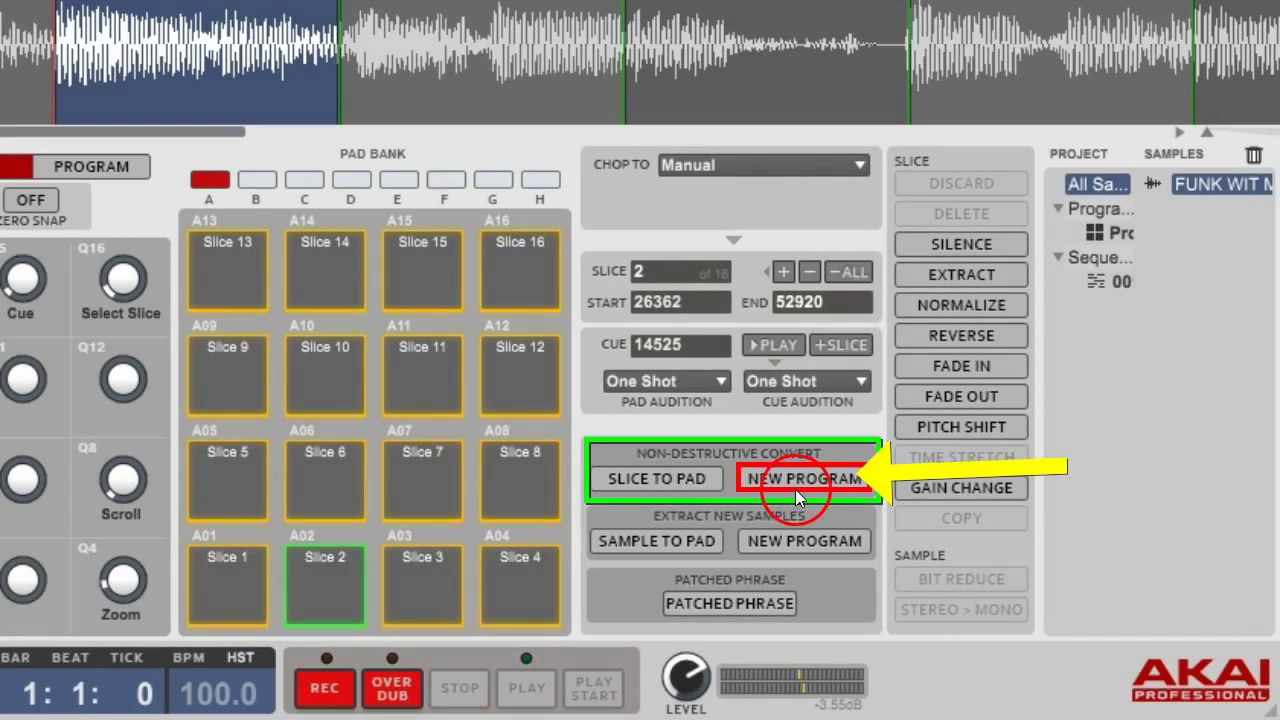
Convert the slices to a new program as Non-Destructive Slices, and widen the project list to show its name.
left_click(792, 482)
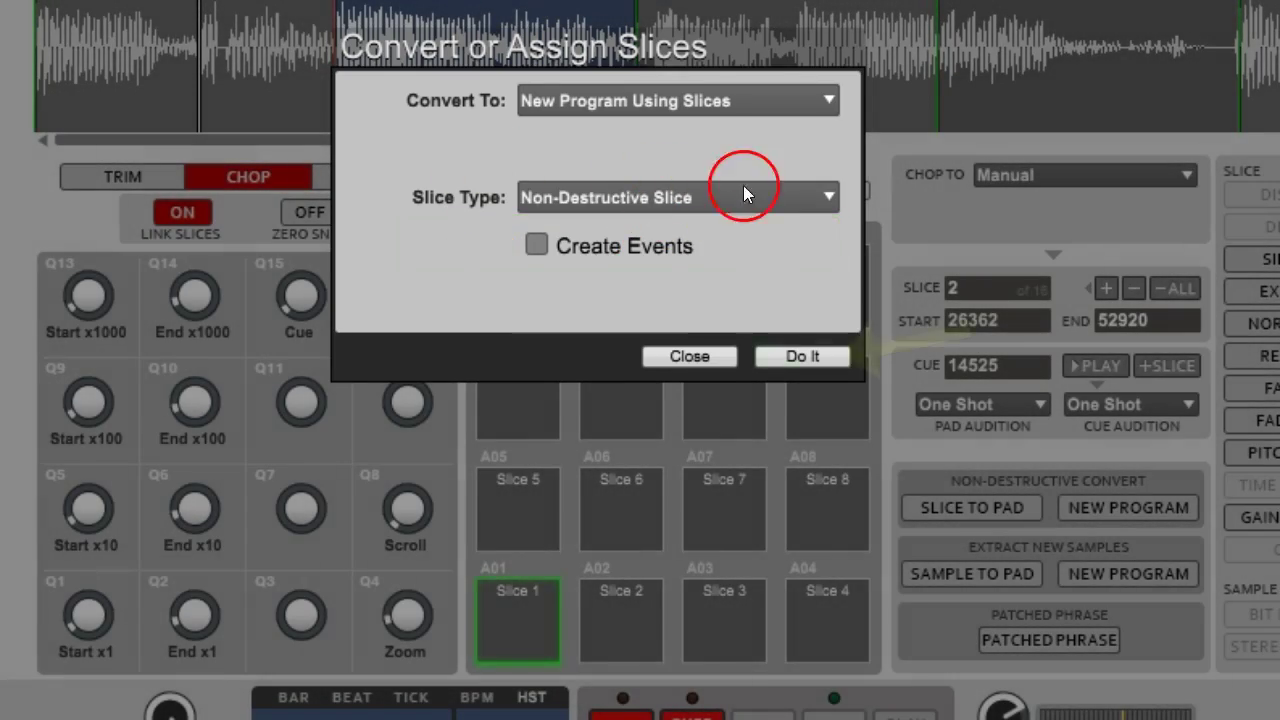
left_click(804, 356)
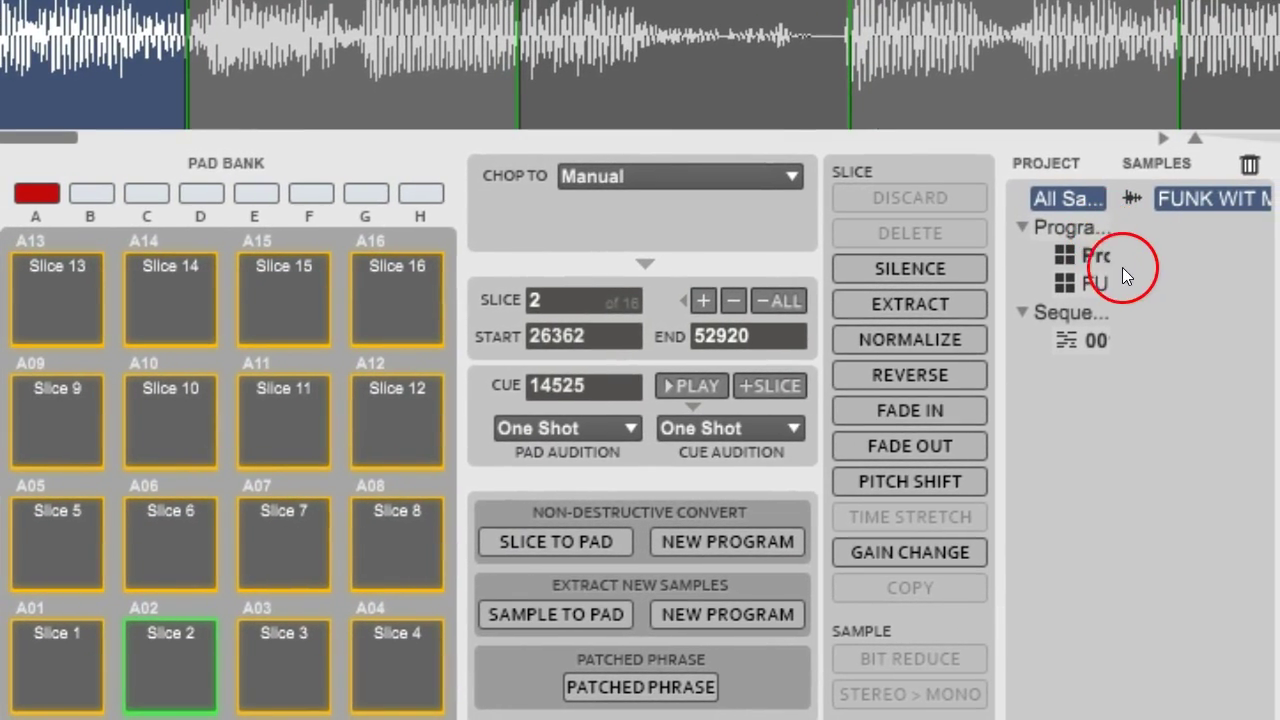
left_click_drag(1120, 270, 1250, 294)
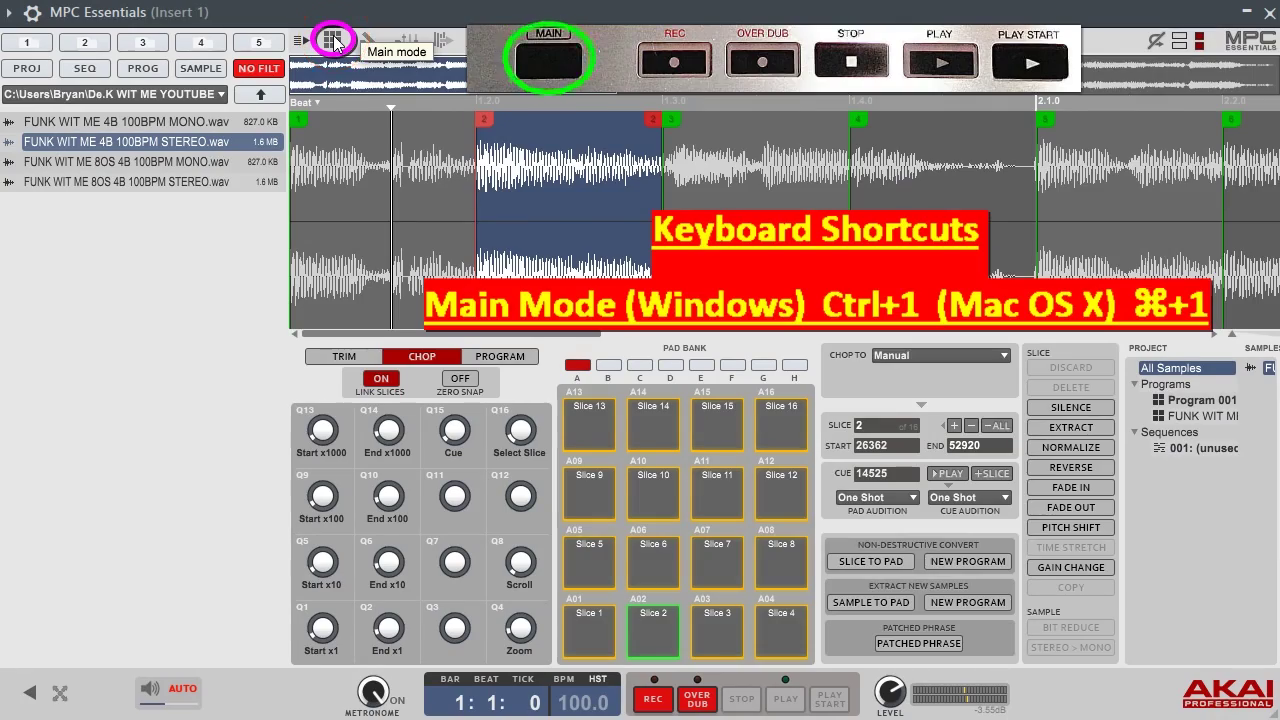
Switch to Main mode and load the converted FUNK WIT ME program onto the pads.
left_click(333, 40)
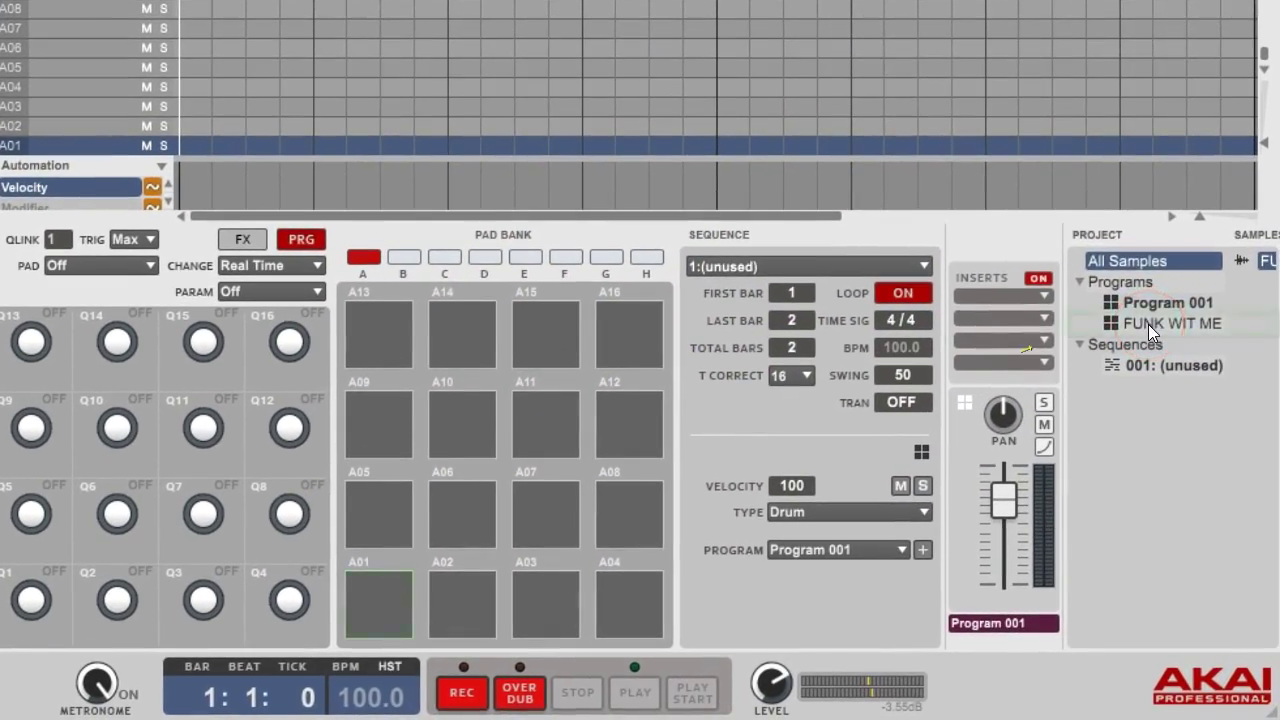
left_click(1164, 370)
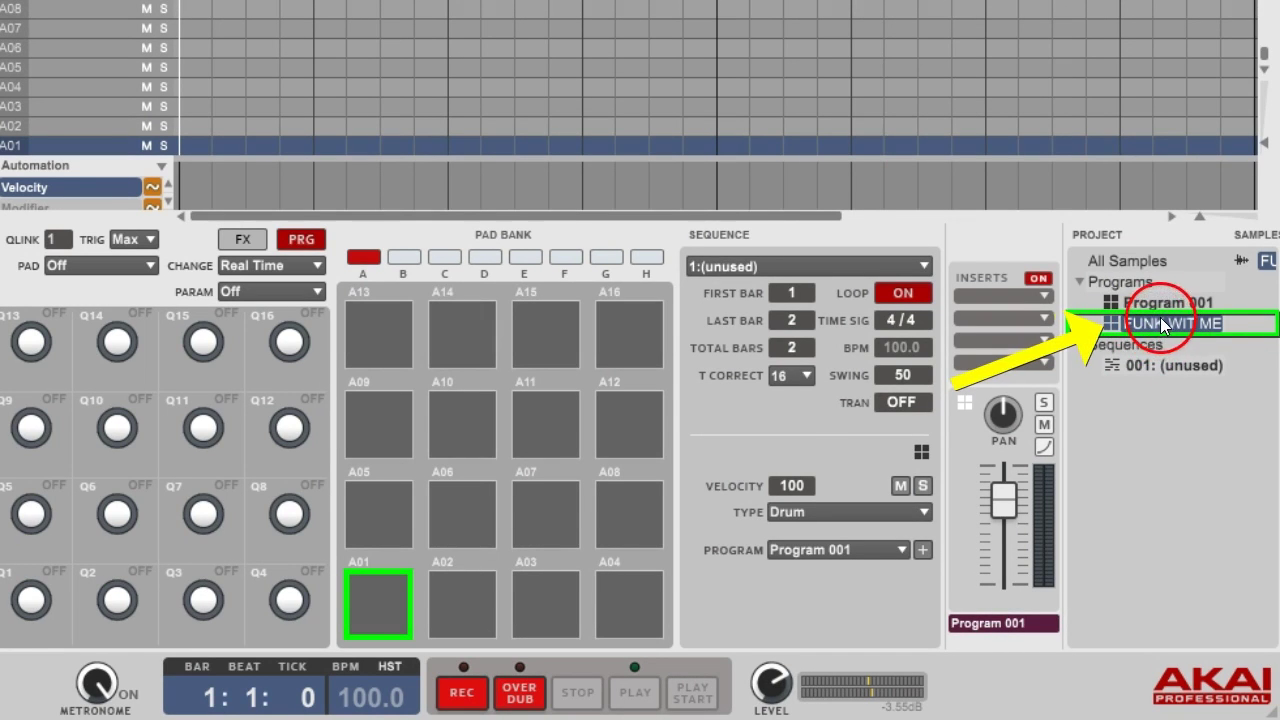
mouse_move(1146, 324)
left_mouse_down()
mouse_move(686, 483)
mouse_move(415, 600)
mouse_move(367, 598)
left_mouse_up()
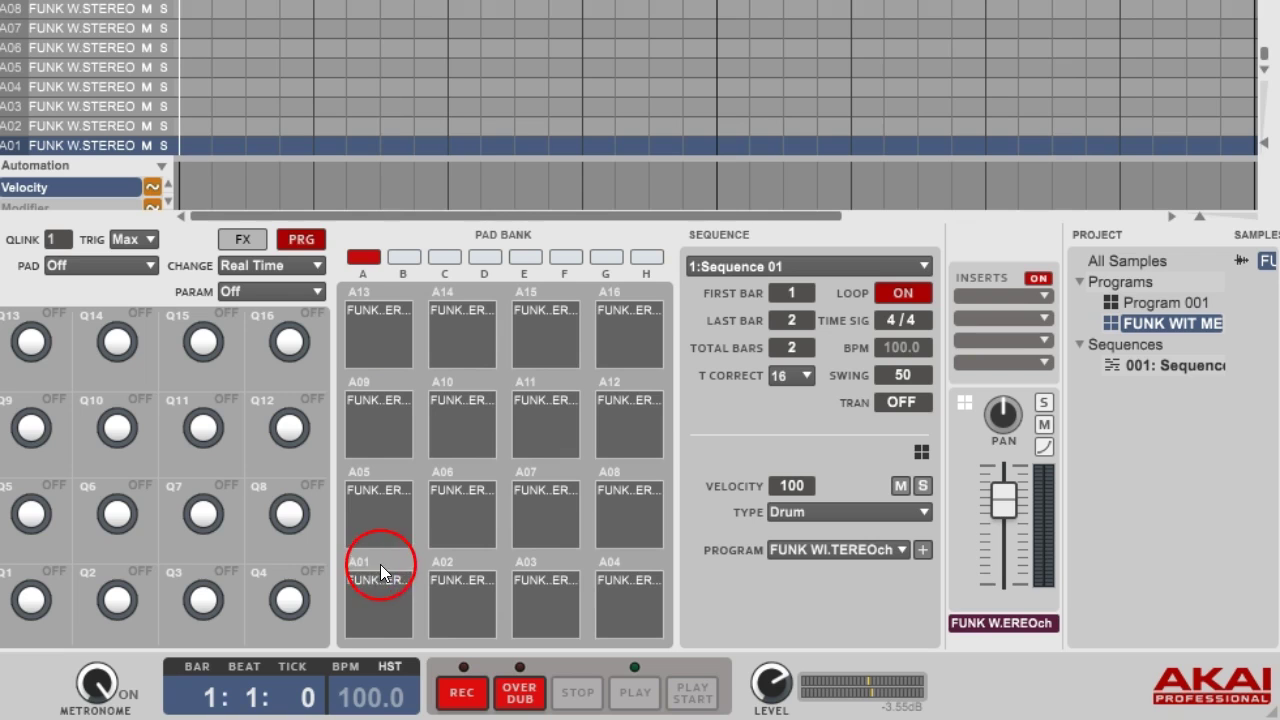
Audition the slices assigned to the pads, starting with A01, A02 and A03.
key("z")
key("x")
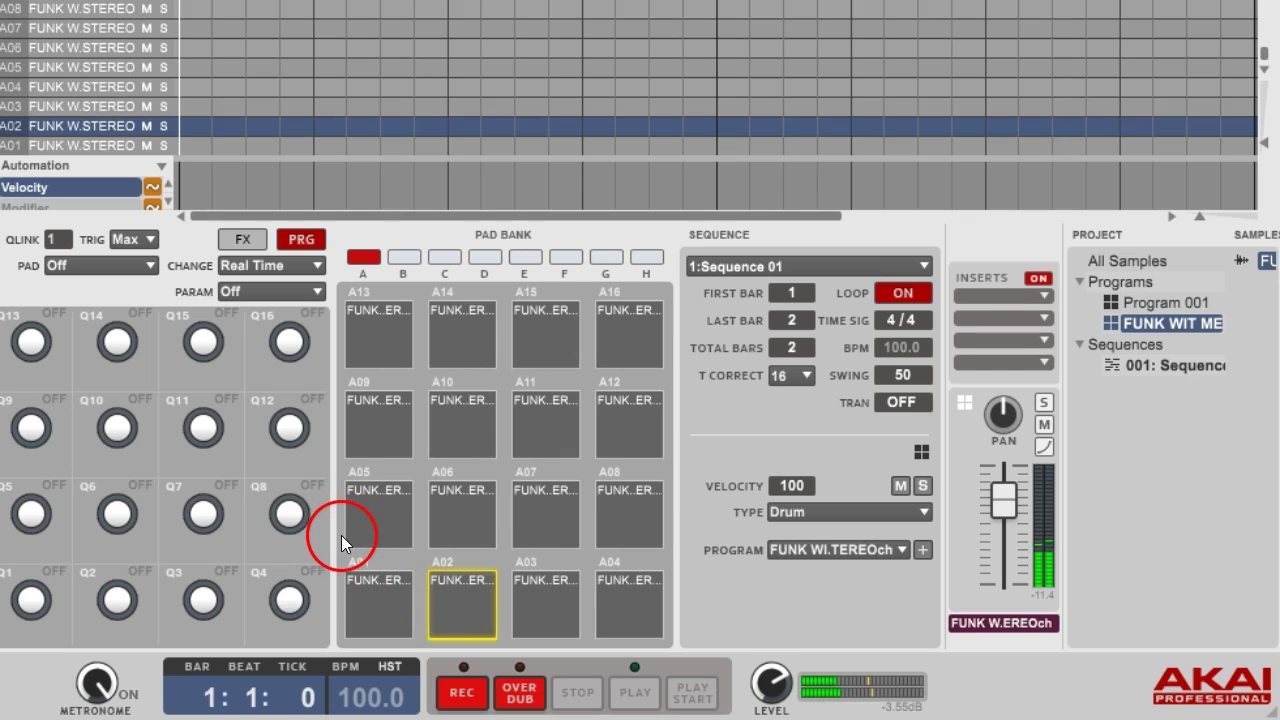
key("c")
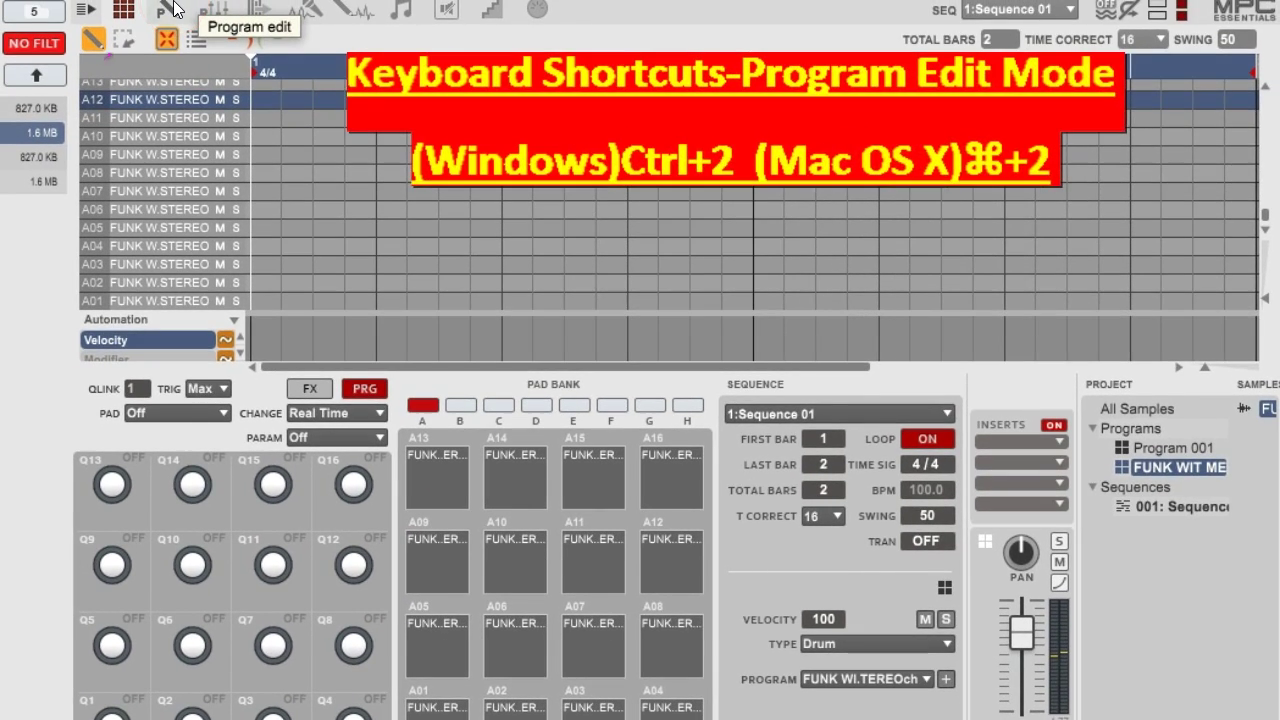
Open the FUNK WIT ME program in Program Edit mode and set its master mode to Mono.
left_click(163, 12)
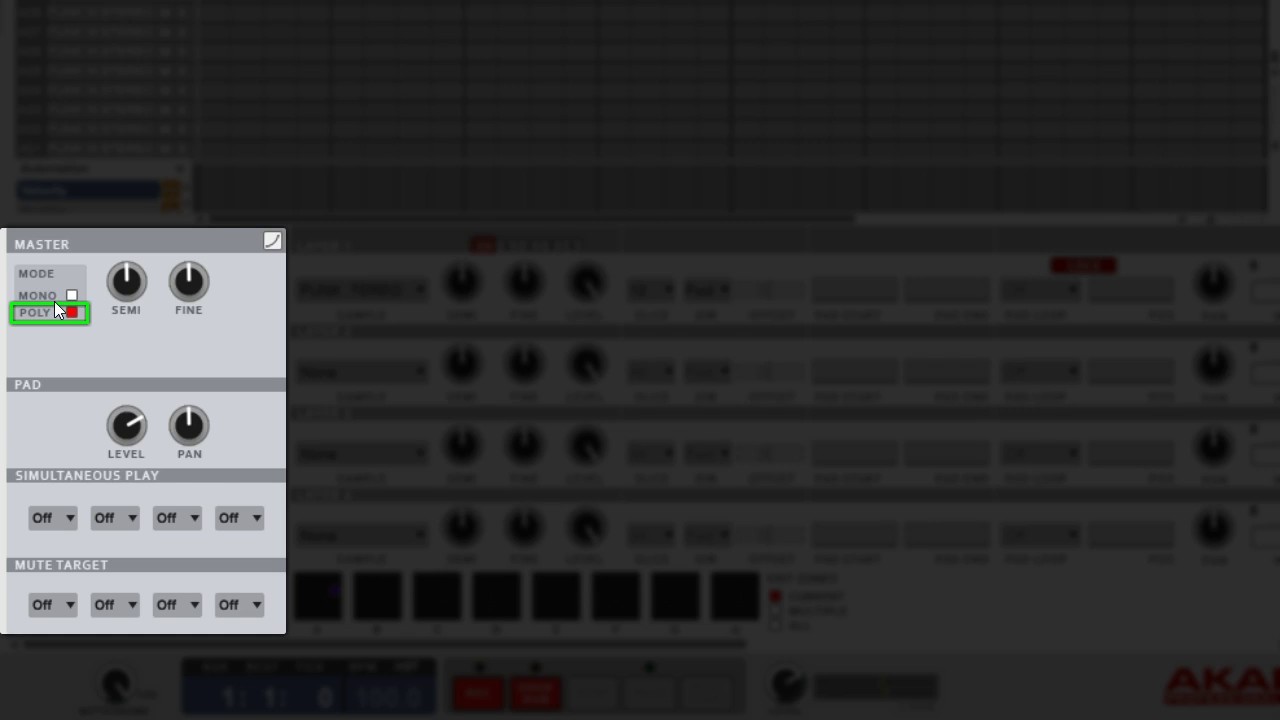
left_click(66, 299)
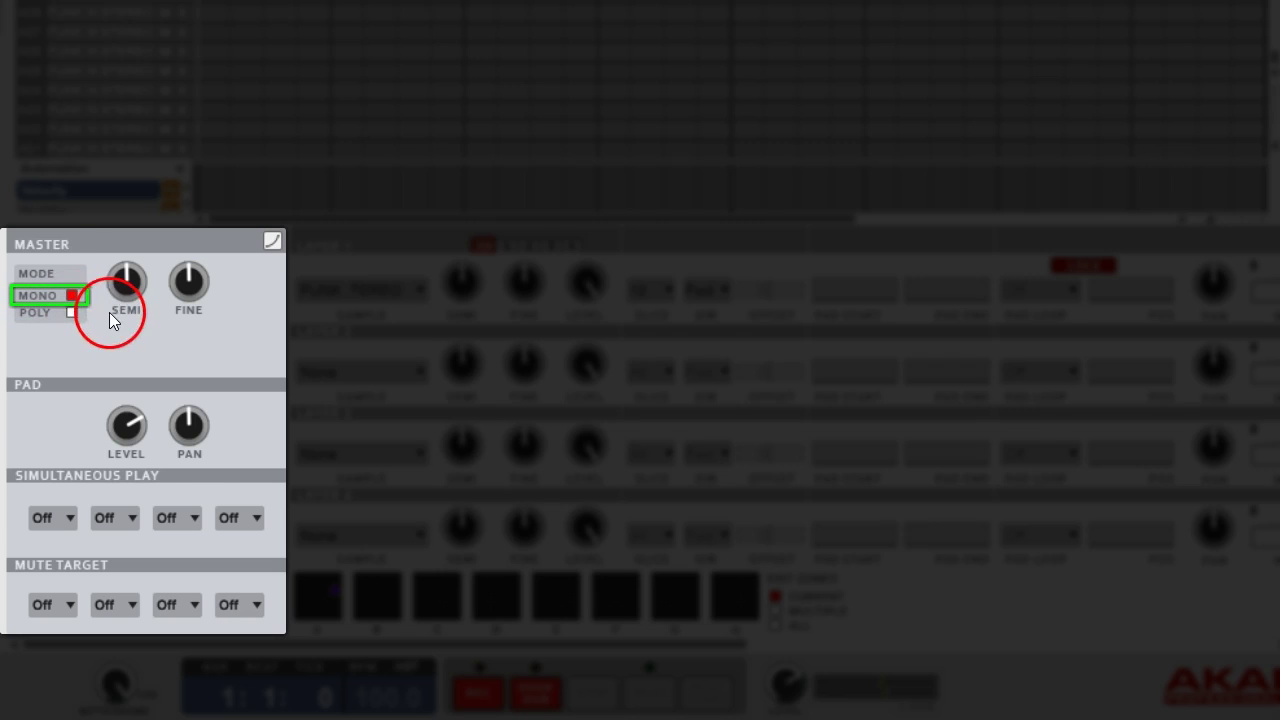
Try lowering the whole program's Semi pitch to -14, and raise it slightly above 0.
mouse_move(133, 282)
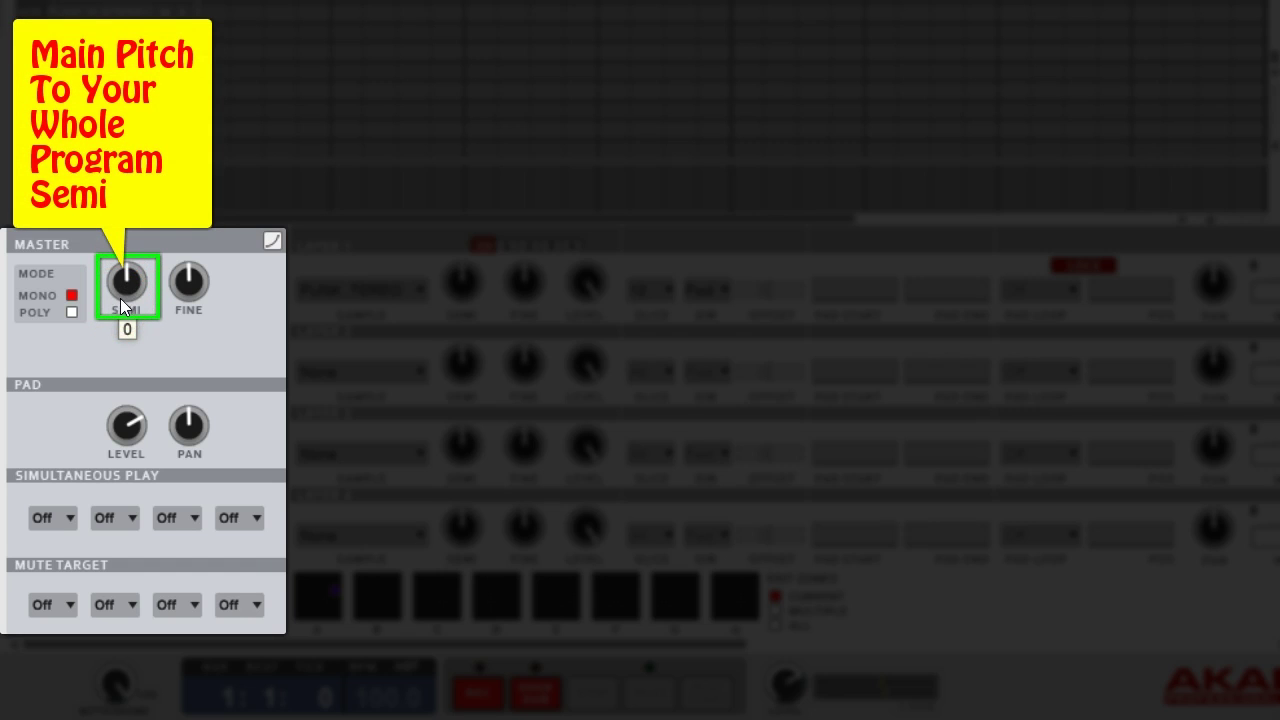
left_click(133, 289)
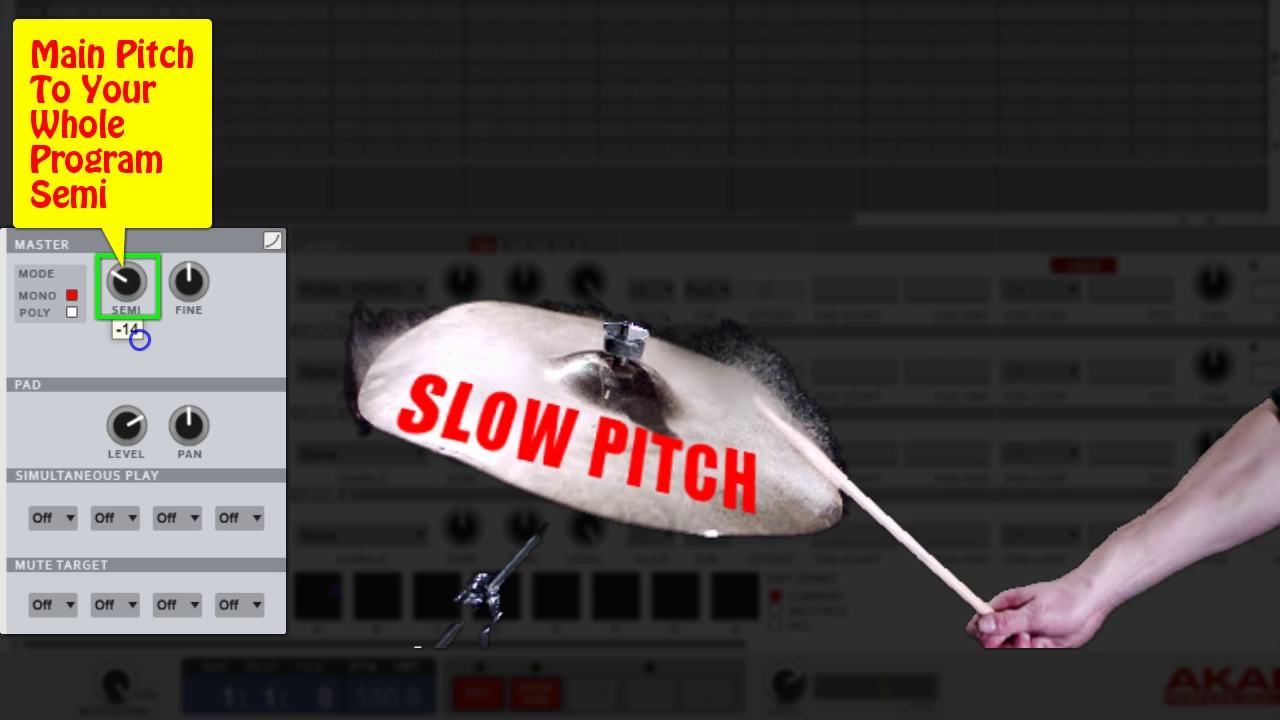
left_click_drag(139, 340, 121, 306)
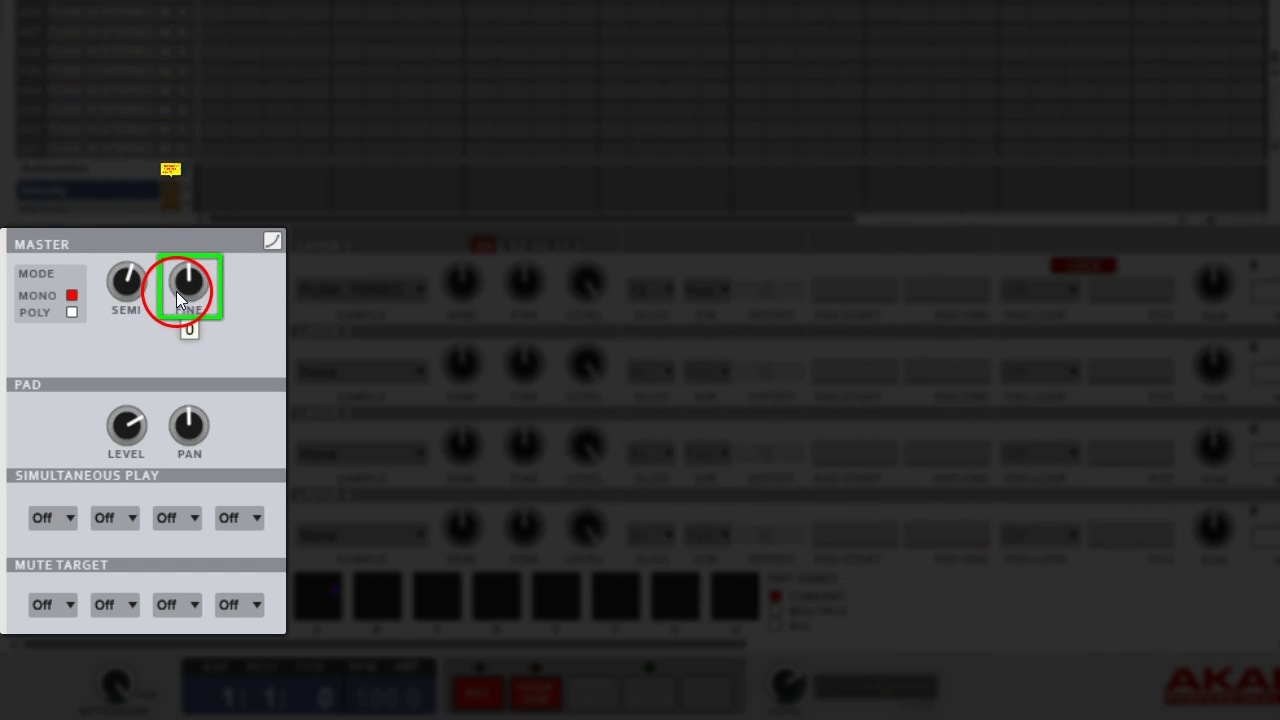
Raise the program's master Fine tuning to 99.
left_click_drag(183, 286, 275, 150)
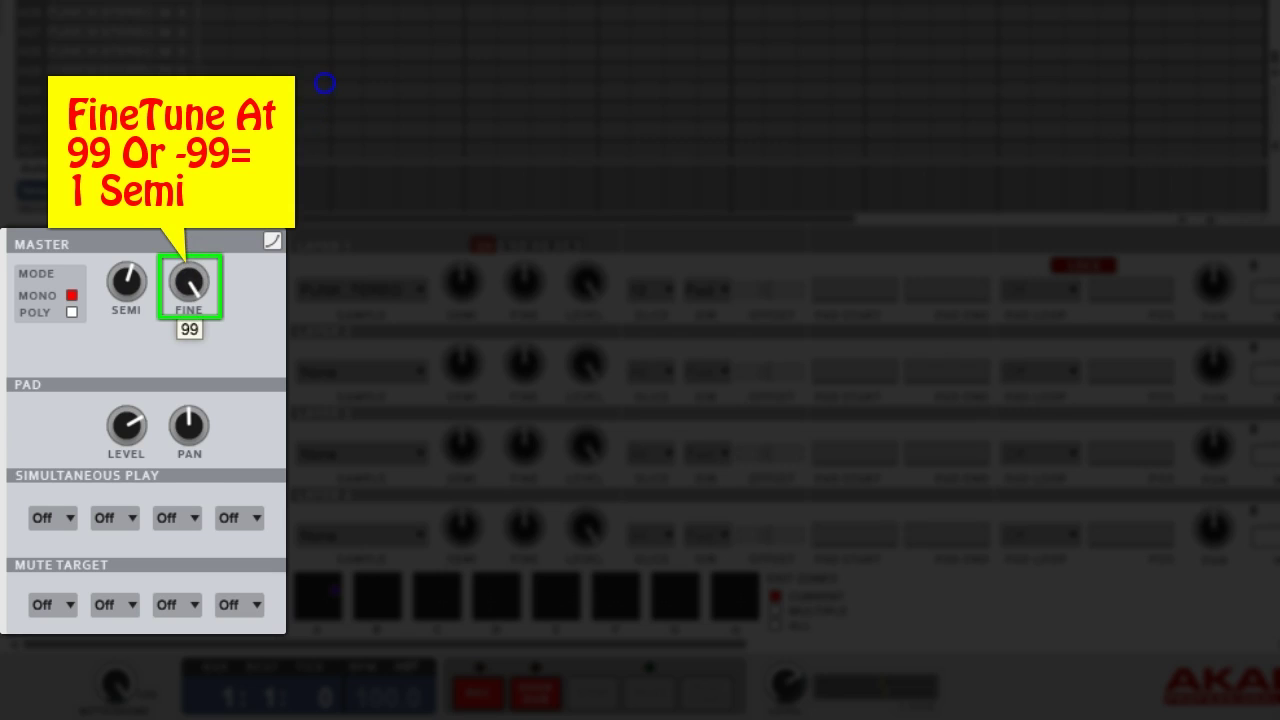
left_click(128, 286)
left_click(185, 285)
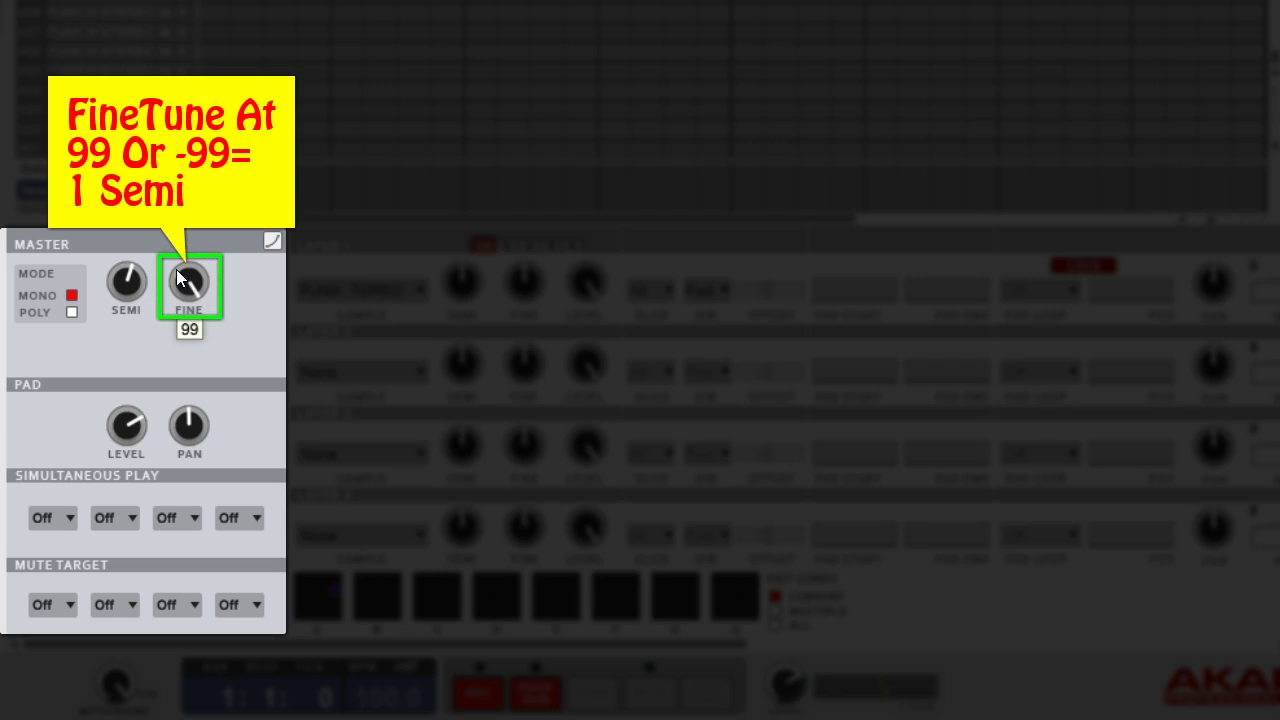
Return the program's master Fine tuning to its centre position.
left_click_drag(180, 280, 254, 429)
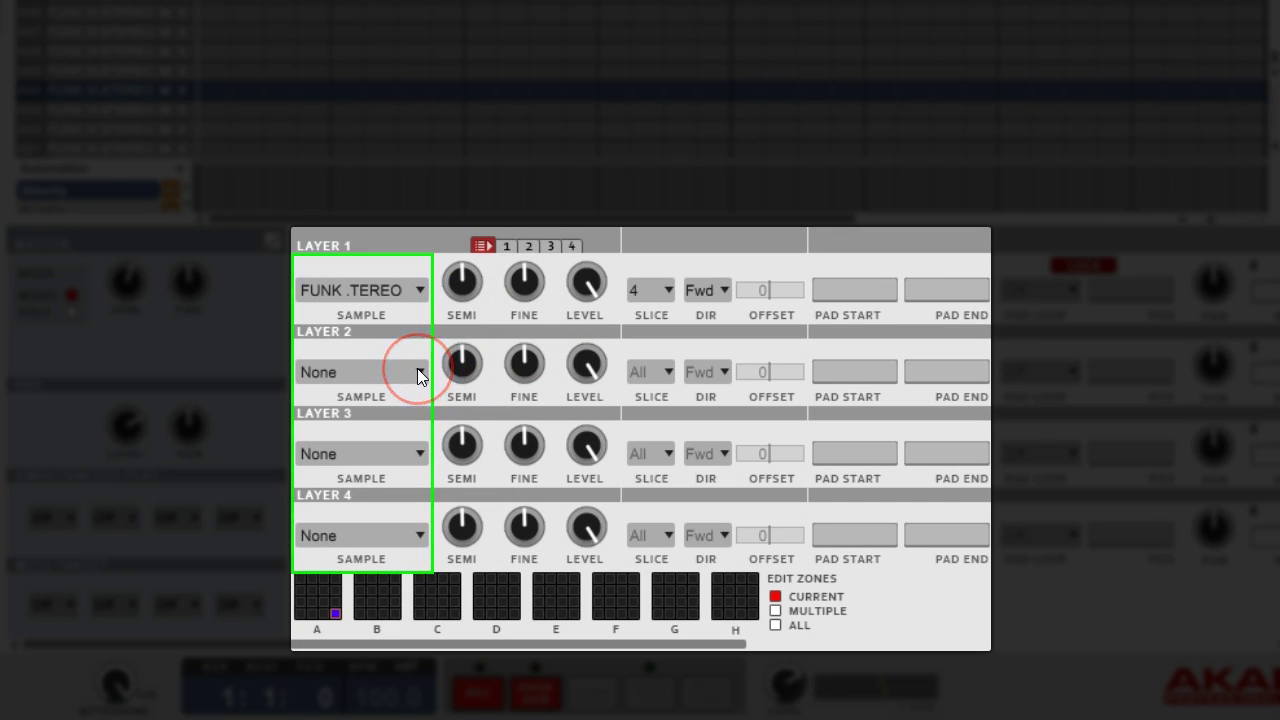
Check which samples can be assigned to Layer 2 and Layer 3 of pad A04.
left_click(418, 372)
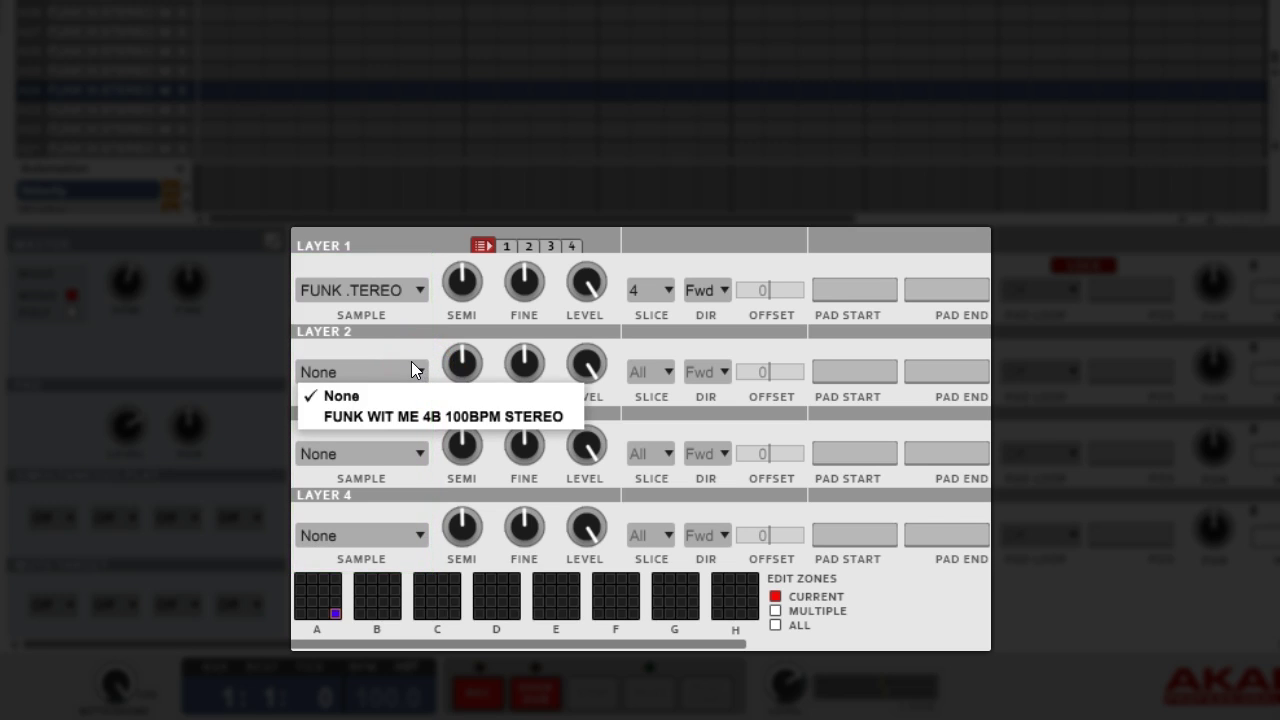
left_click(411, 361)
left_click(418, 447)
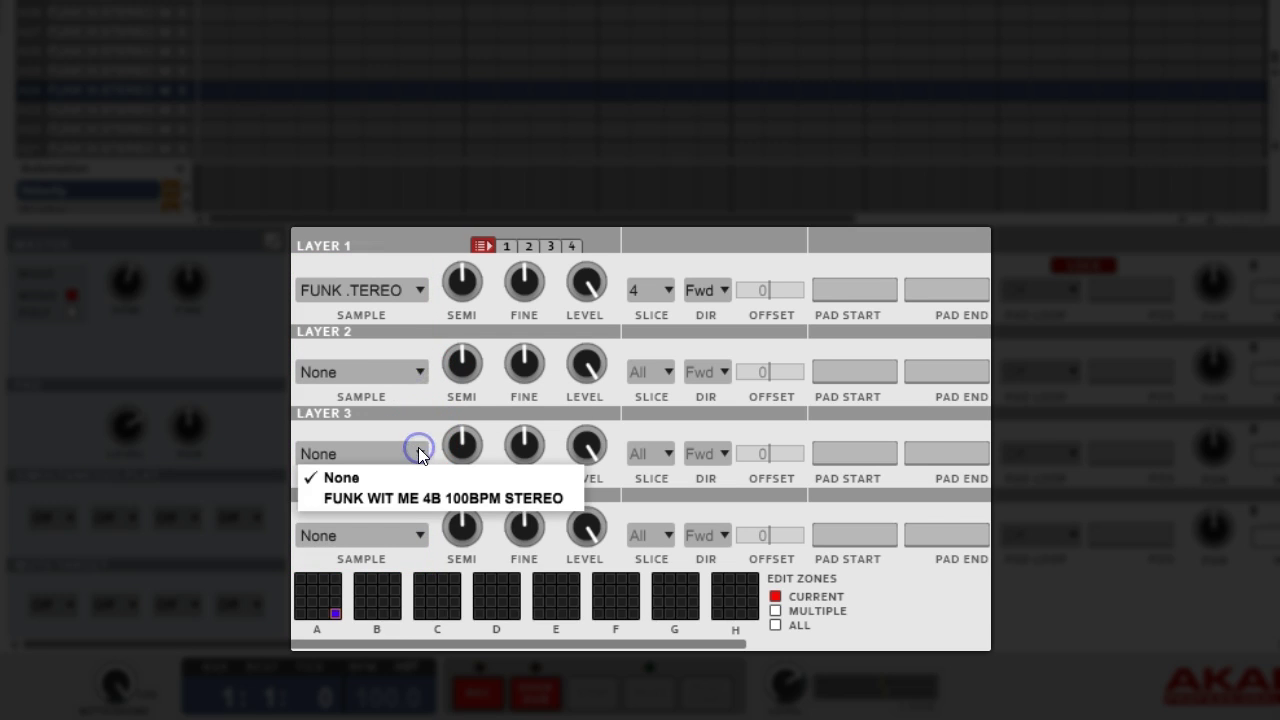
left_click(415, 366)
left_click(415, 366)
left_click(415, 366)
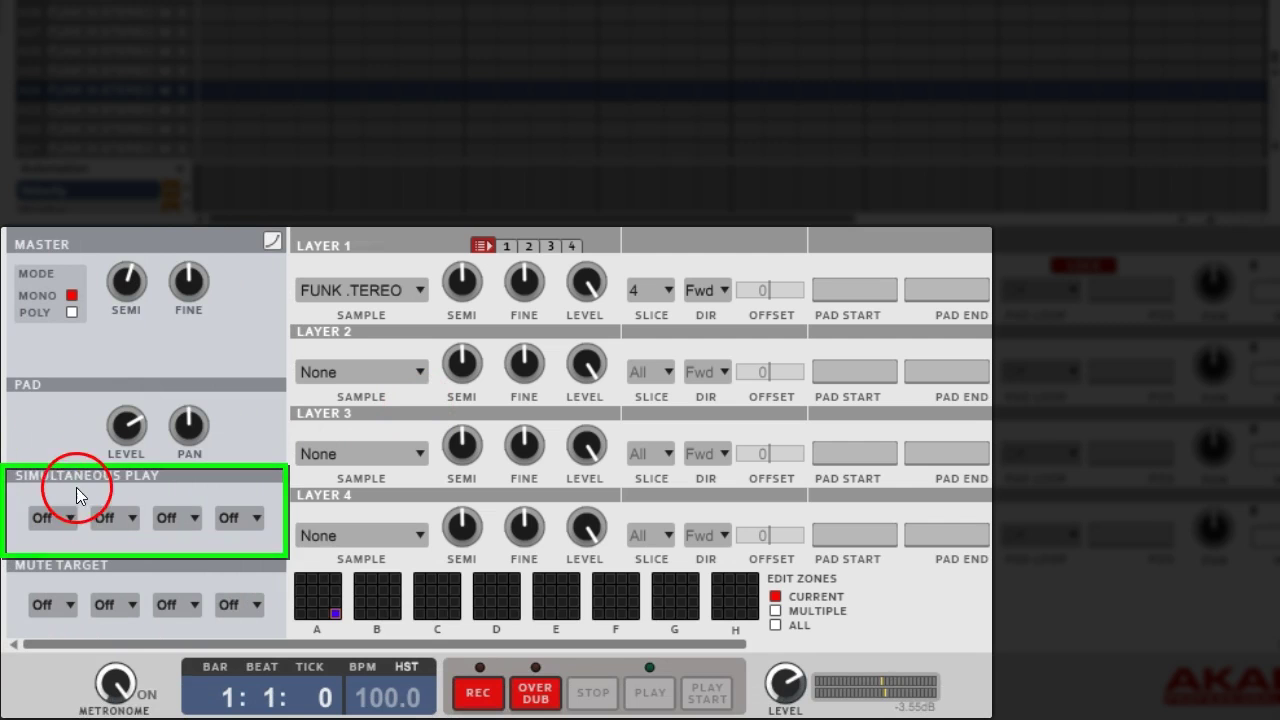
Check which bank A pads can be chosen as the first Simultaneous Play target.
left_click(52, 517)
mouse_move(75, 565)
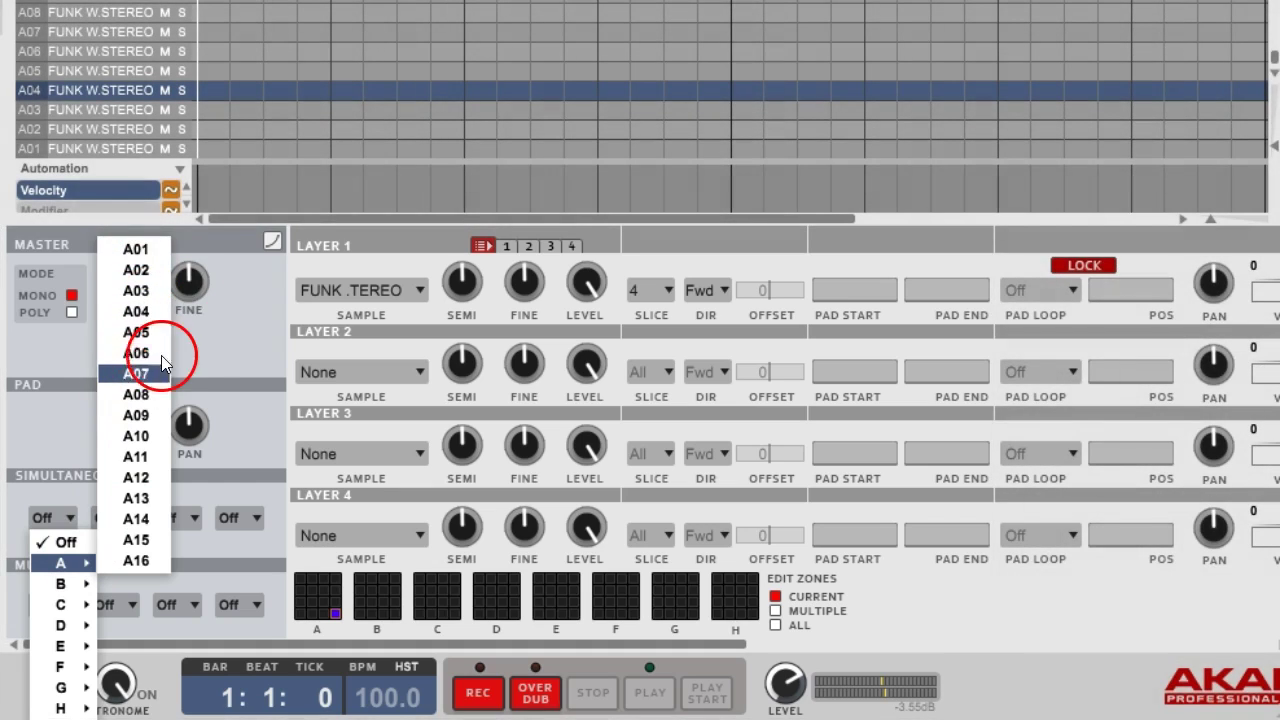
left_click(68, 520)
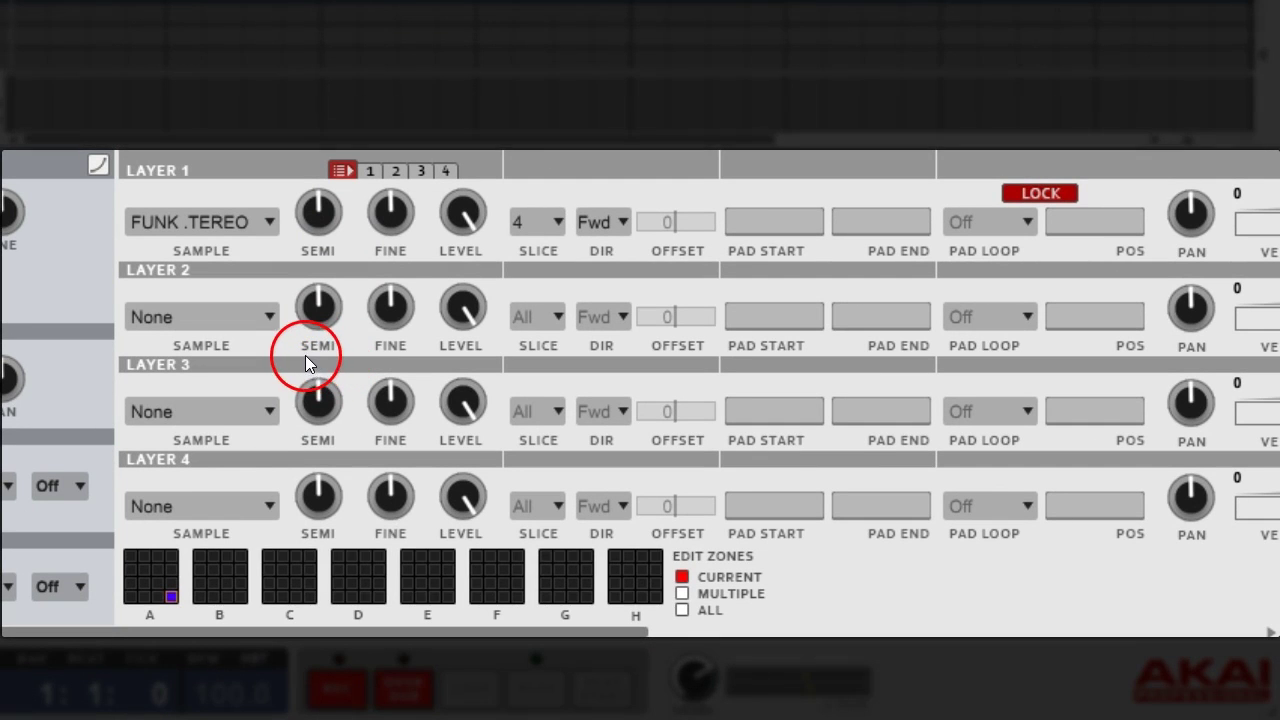
Set pad A04's filter type to MPC3000 LPF and lower its cutoff to 105.
left_click_drag(380, 632, 851, 677)
mouse_move(696, 212)
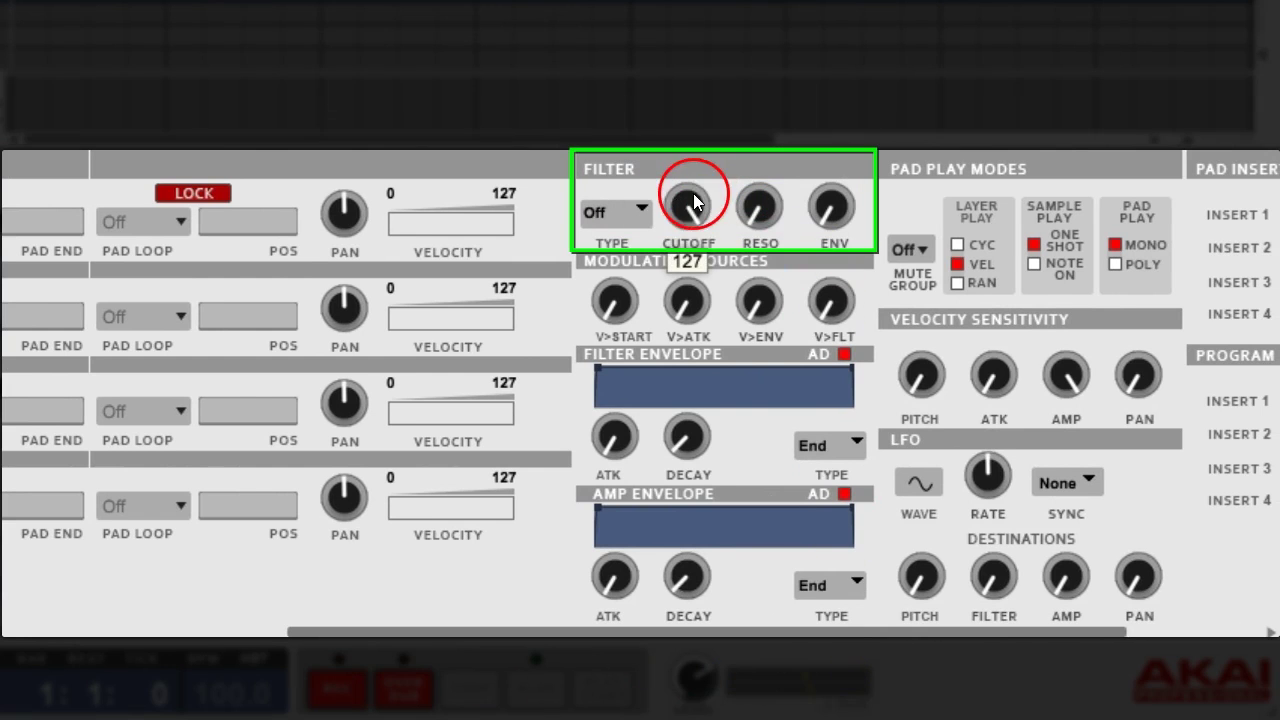
left_click(641, 214)
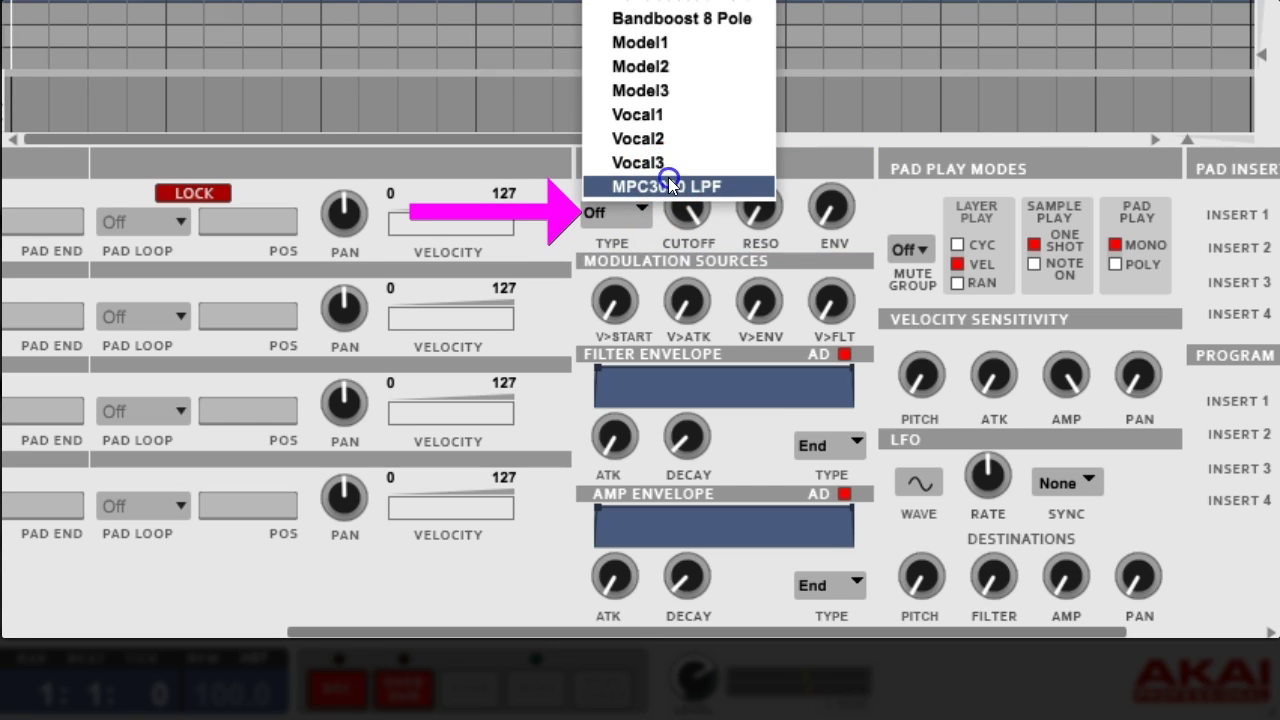
left_click(669, 185)
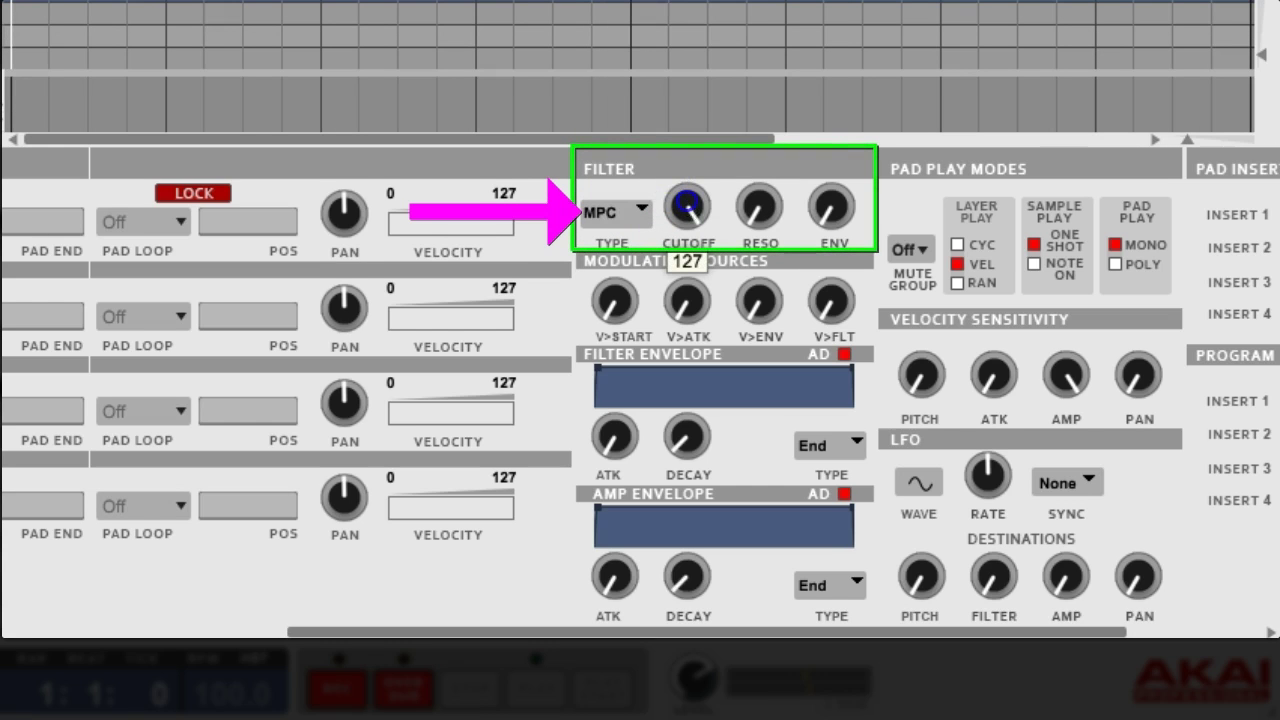
left_click_drag(686, 203, 714, 280)
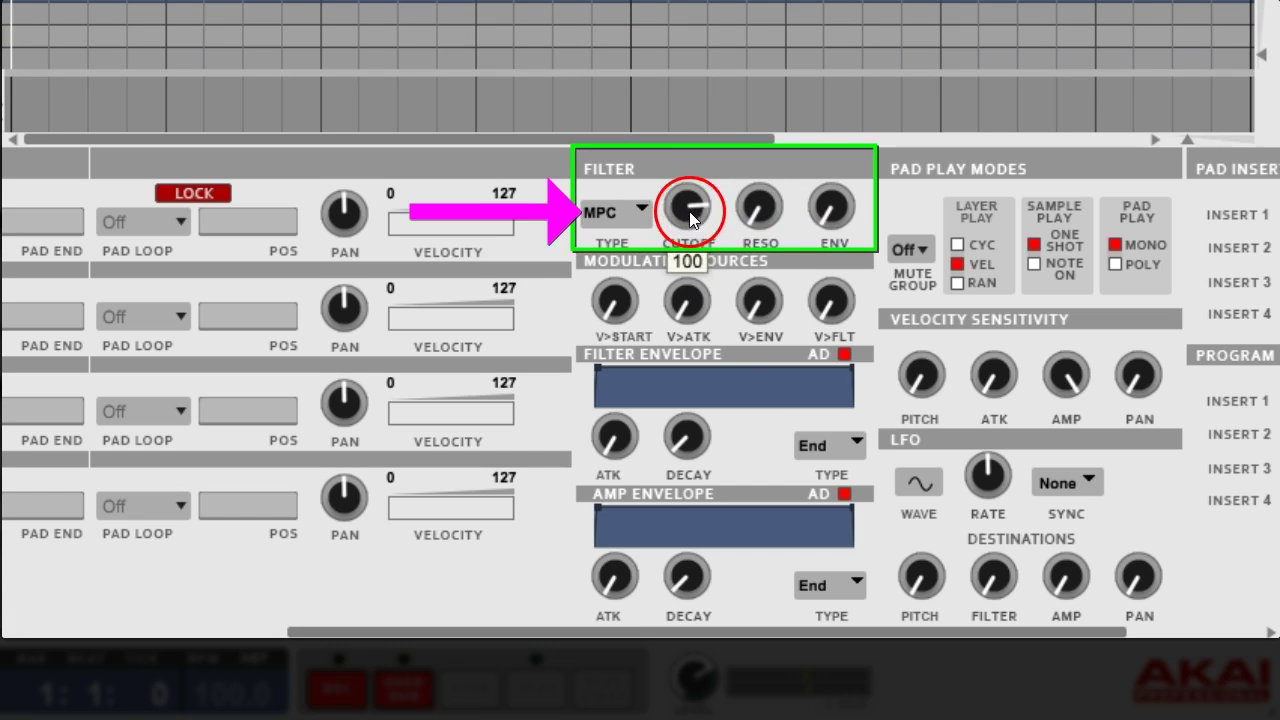
left_click_drag(690, 220, 785, 197)
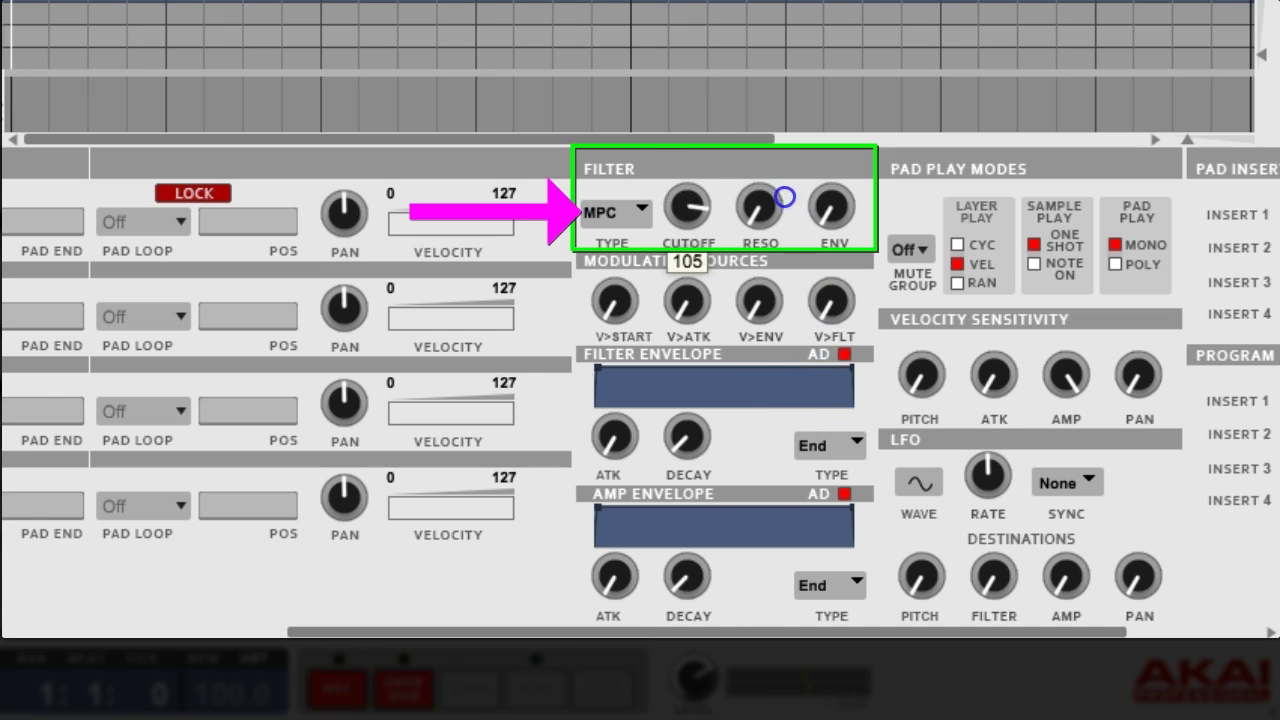
left_click(633, 221)
left_click(640, 228)
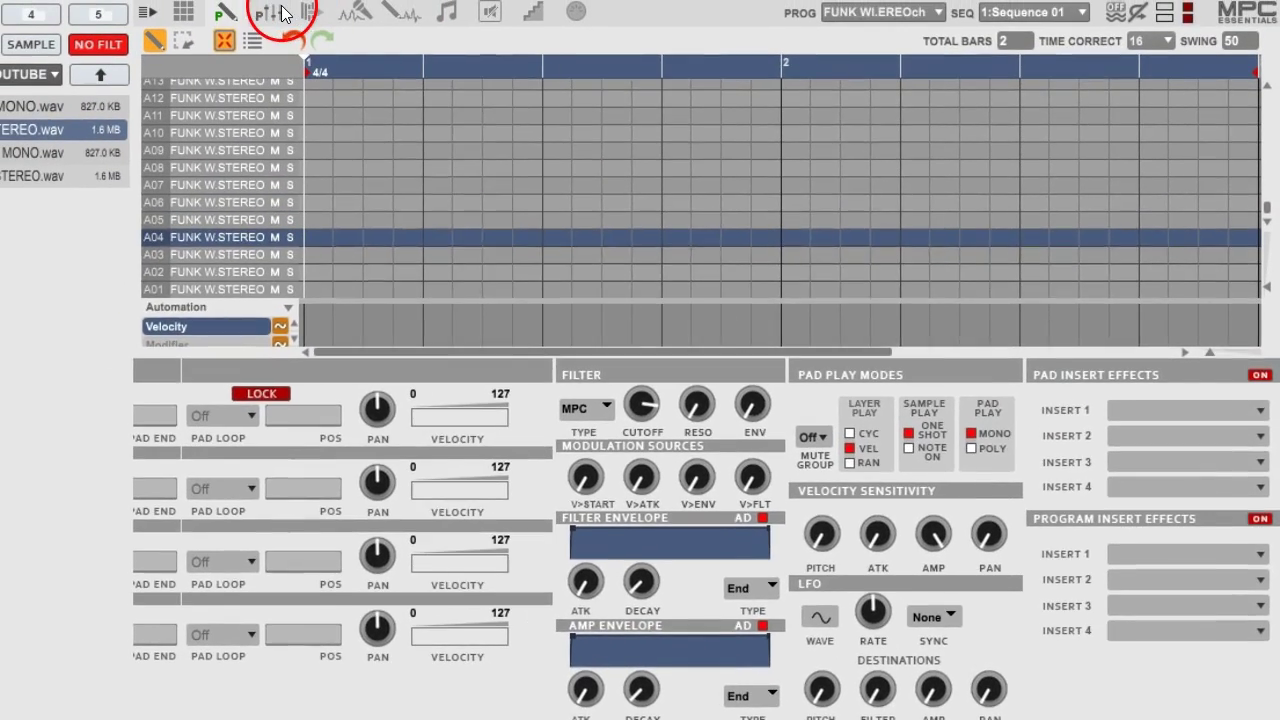
Load the internal effect Chorus 2-voice into pad A02's first insert slot in Program Mixer mode.
left_click(283, 14)
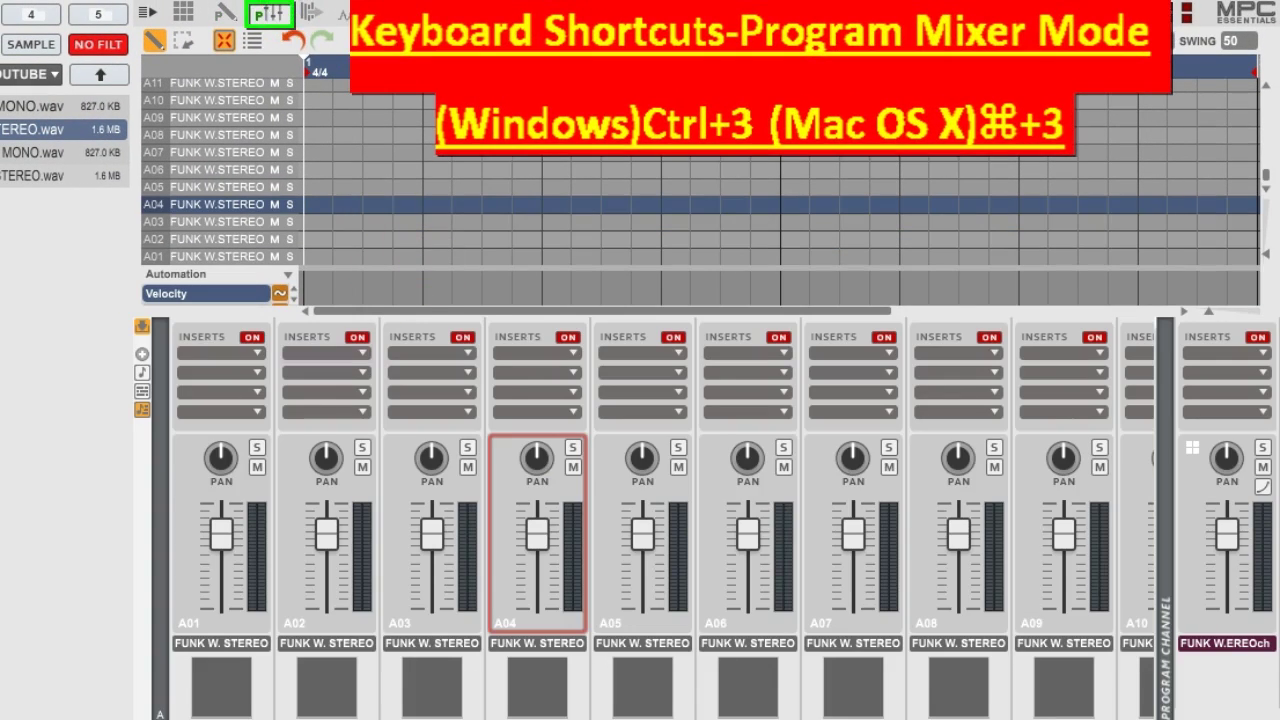
left_click(362, 352)
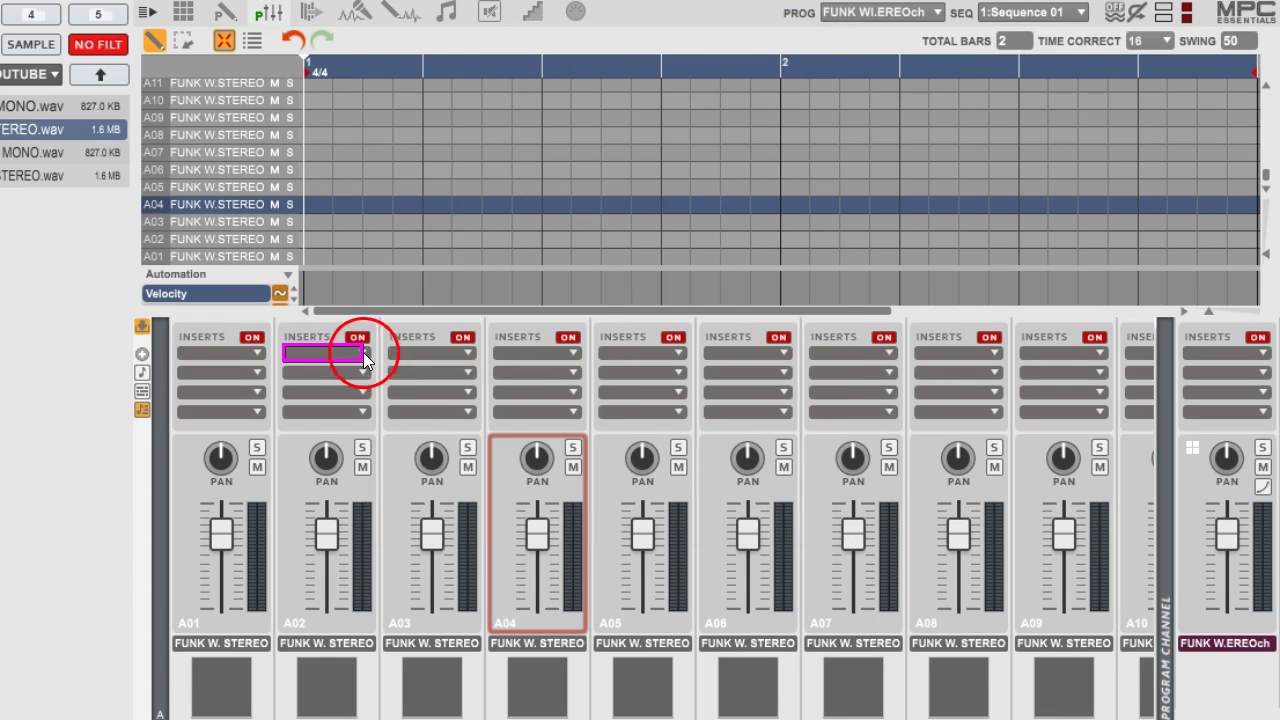
left_click(364, 352)
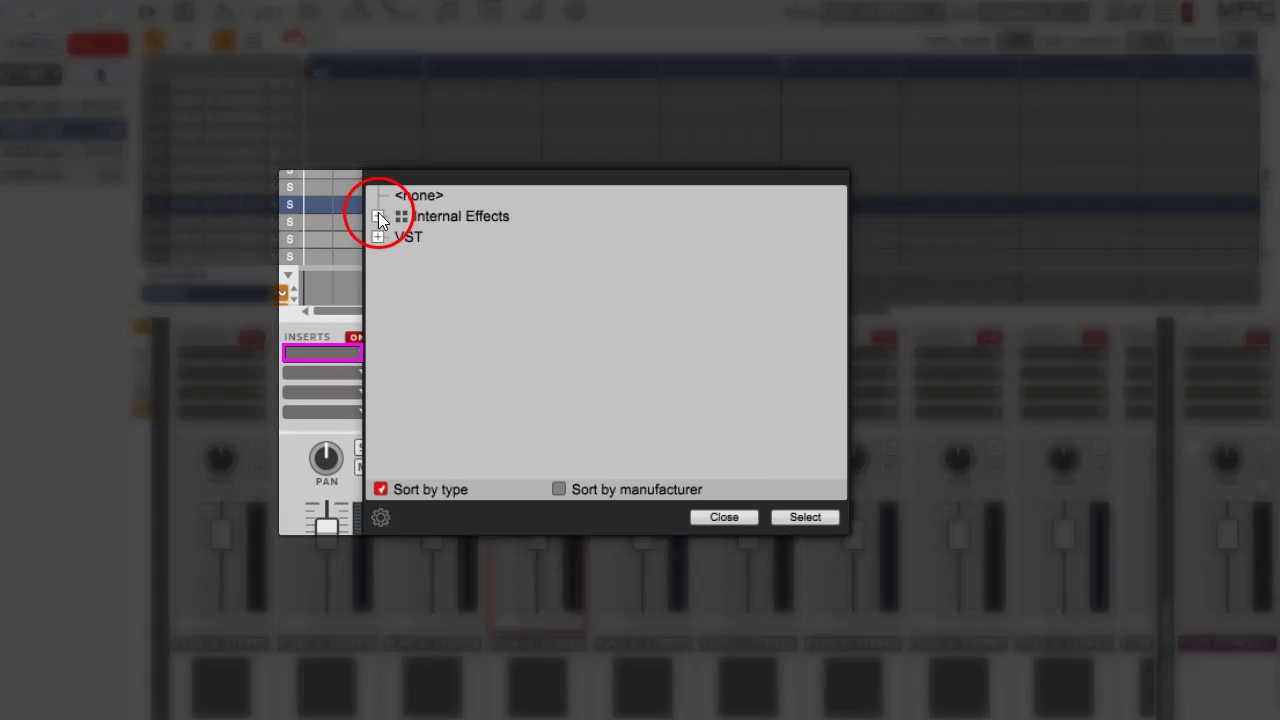
left_click(378, 216)
scroll(552, 315, "down", 7)
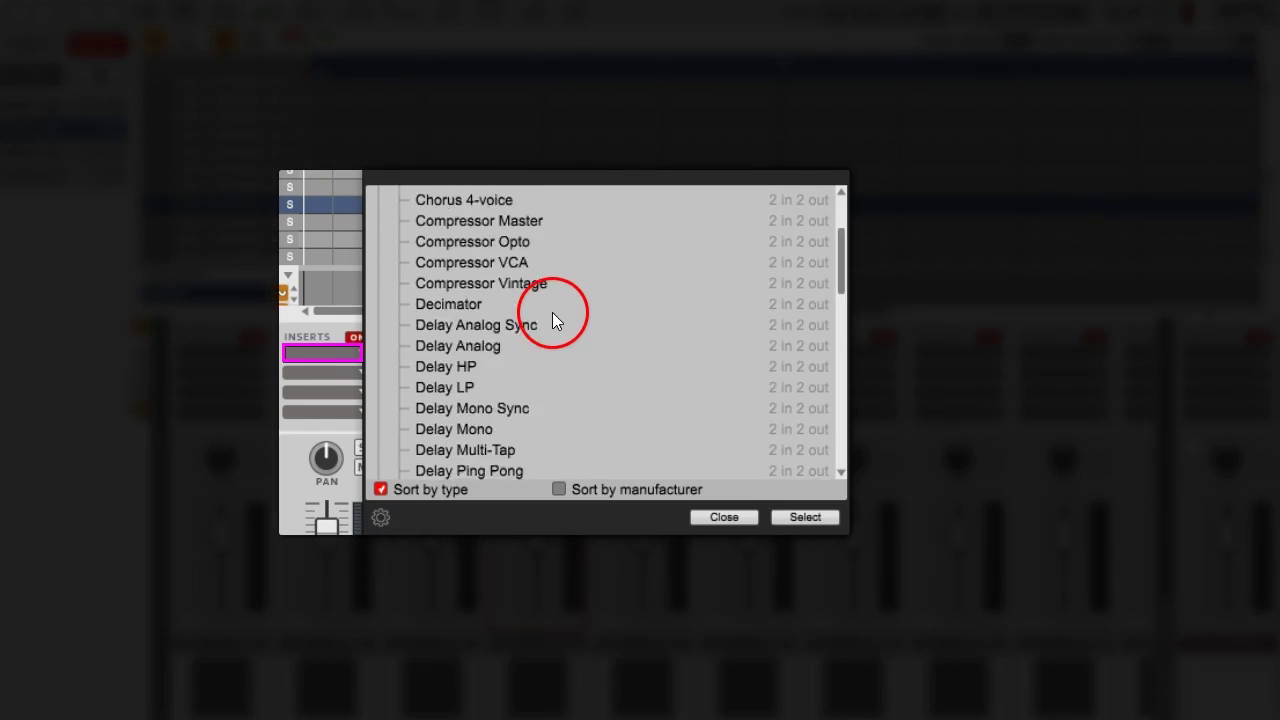
scroll(554, 319, "up", 5)
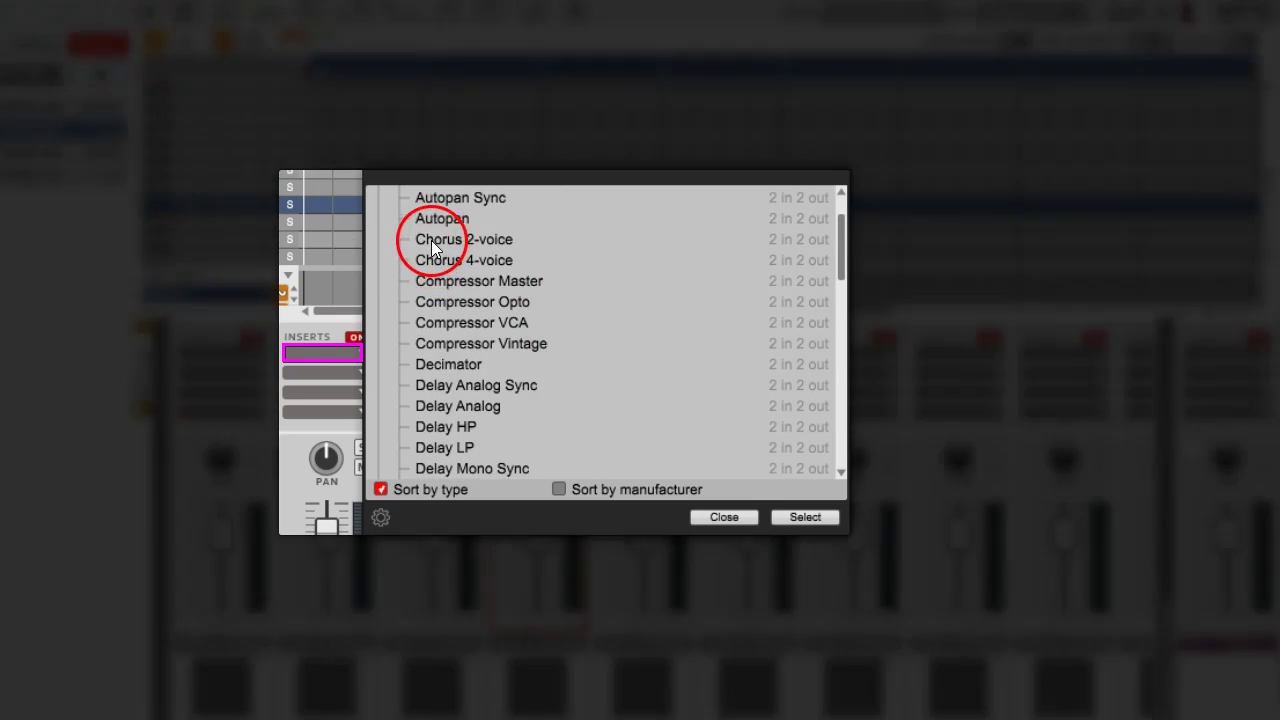
double_click(428, 240)
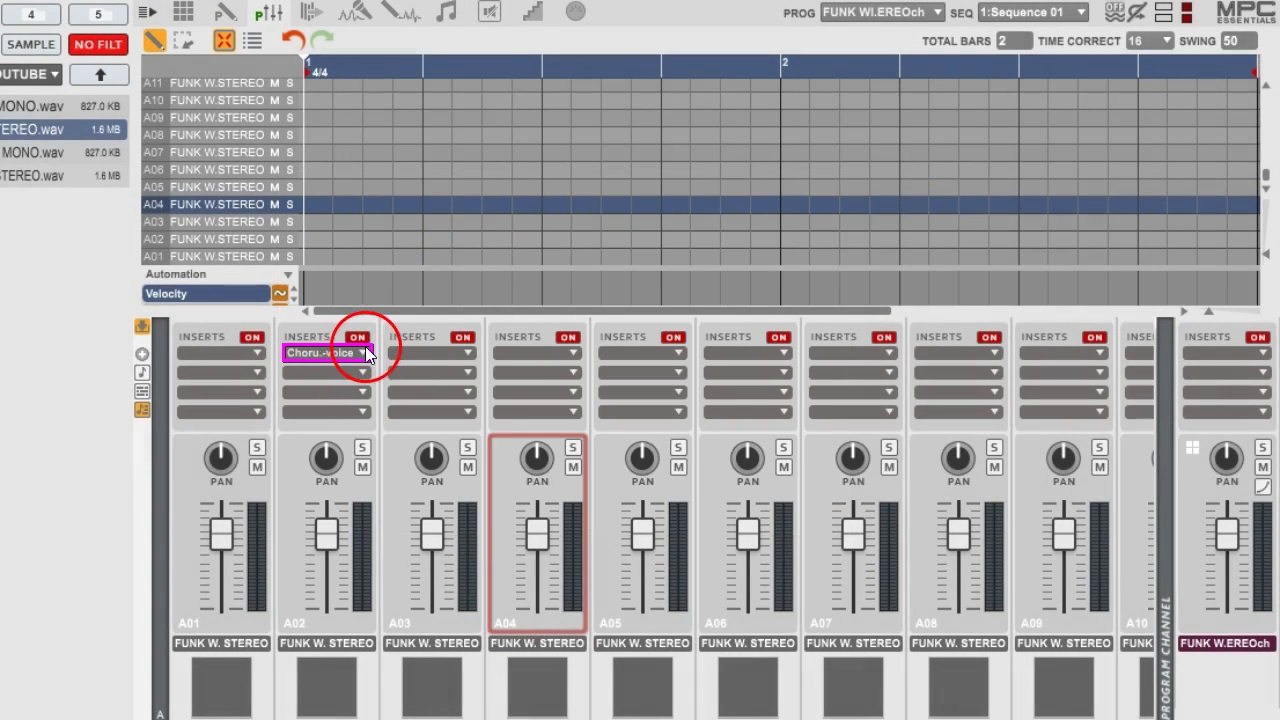
Clear the effect from pad A02's first insert slot by choosing none.
left_click(365, 357)
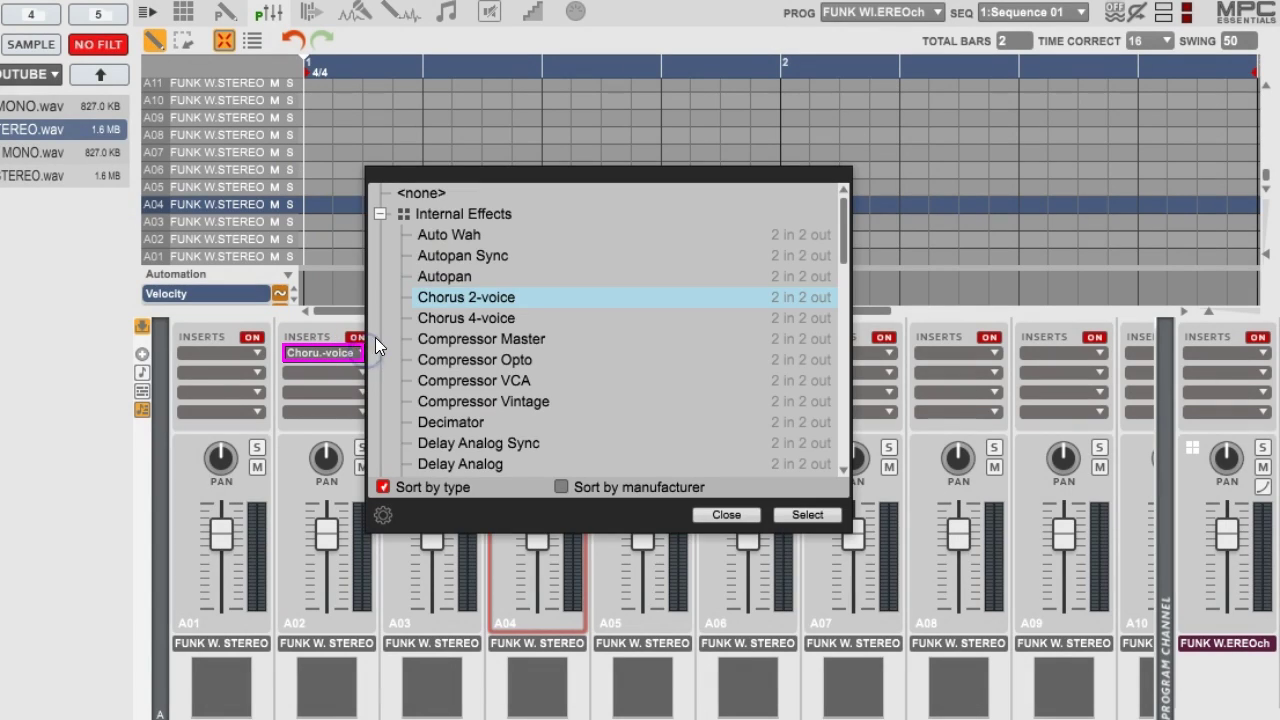
left_click(432, 193)
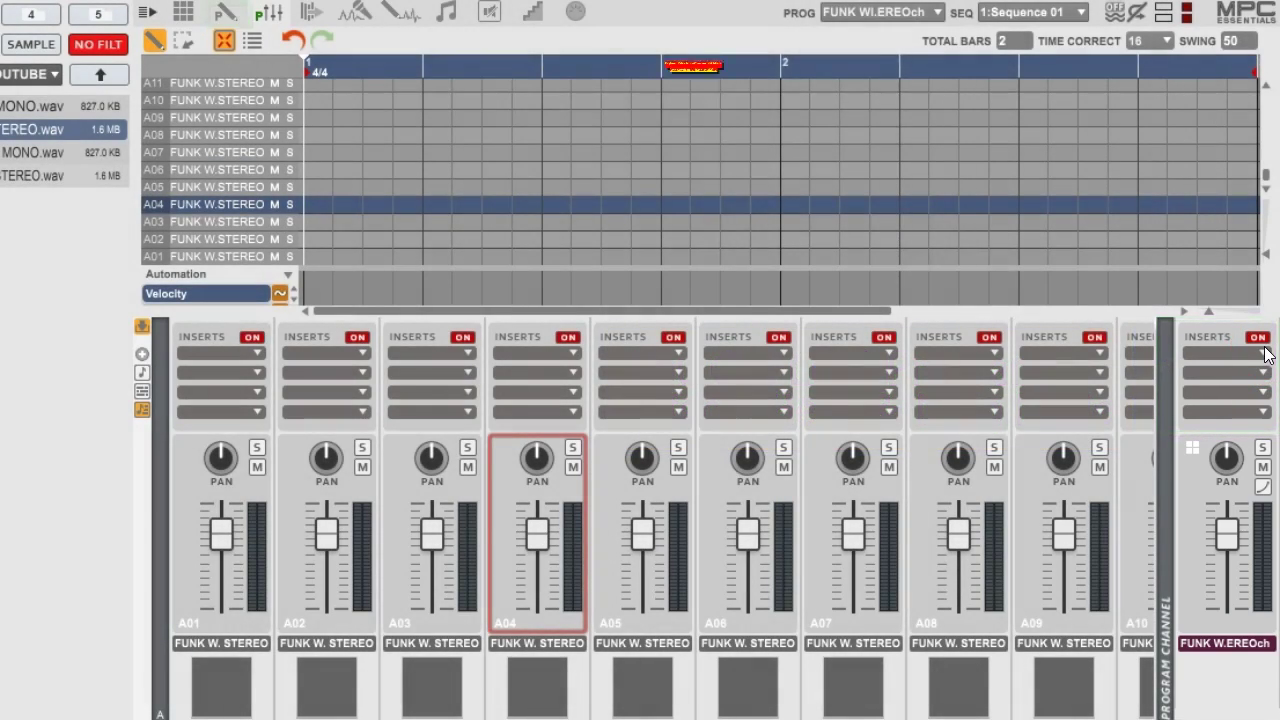
Return to Program Edit mode, set the edit zones to Multiple and select pads A05 to A09.
left_click(222, 15)
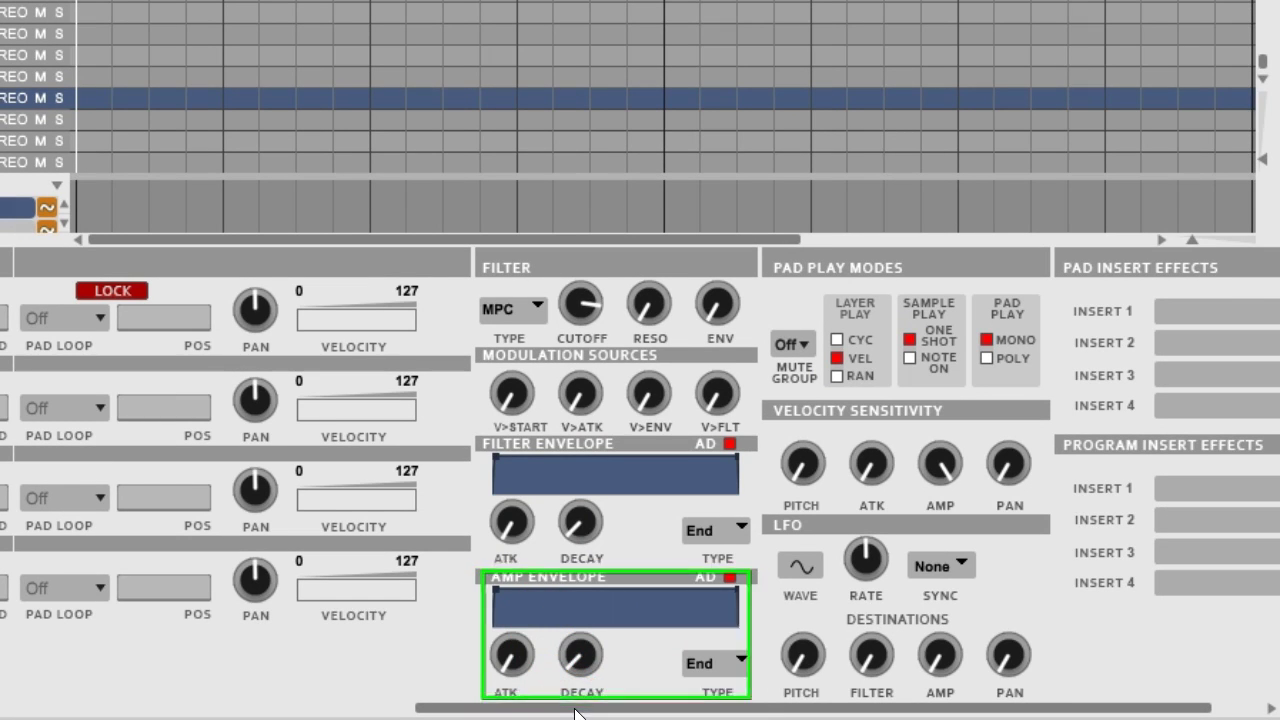
scroll(674, 480, "left", 3)
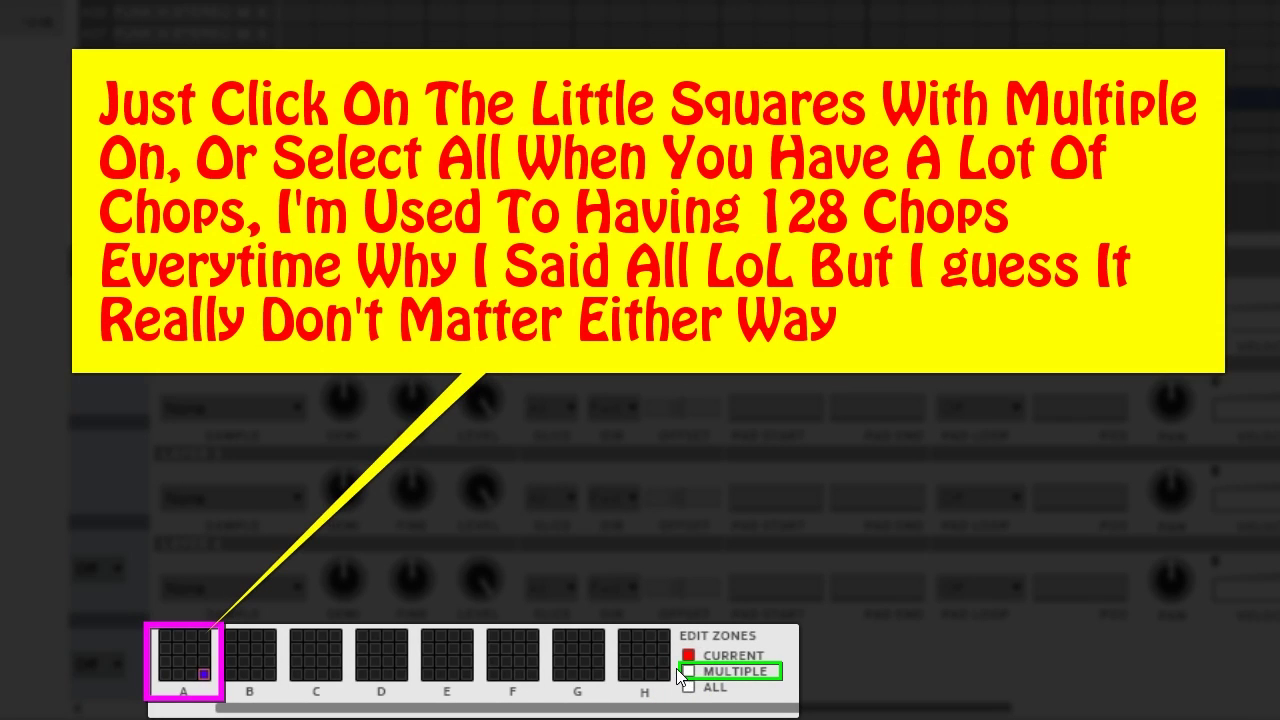
left_click(688, 671)
left_click(329, 699)
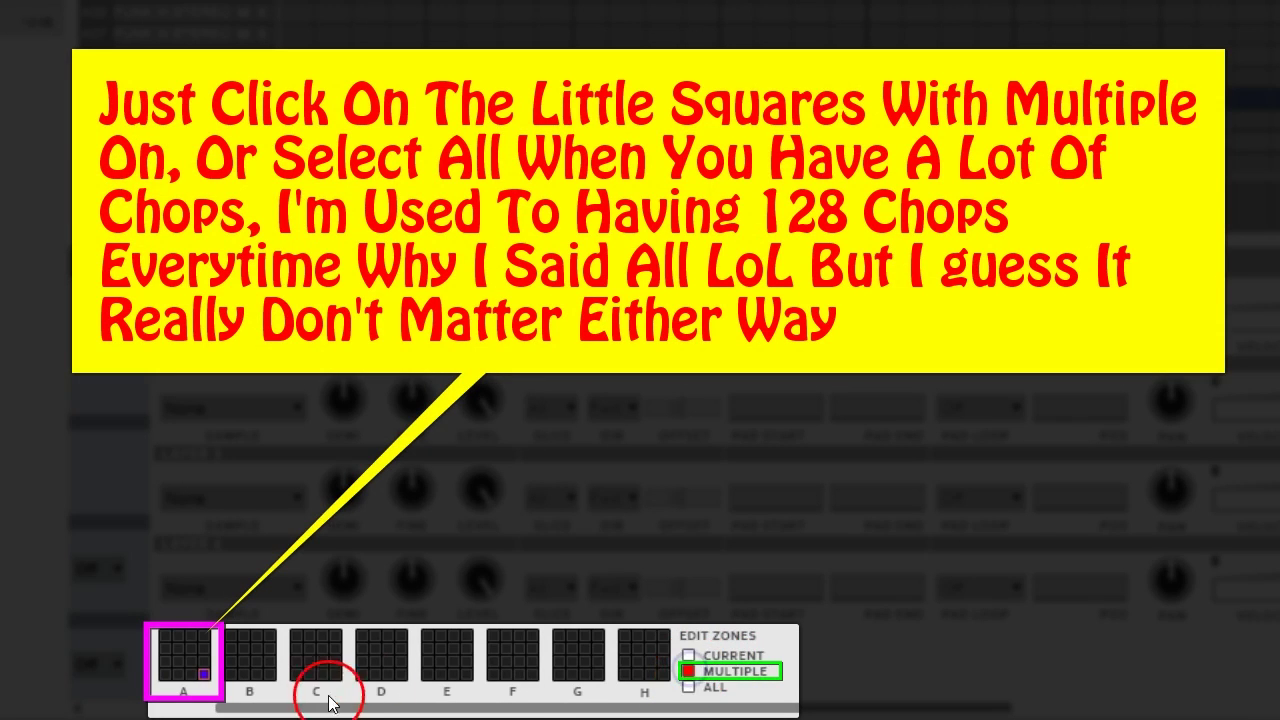
left_click(663, 680)
left_click(167, 645)
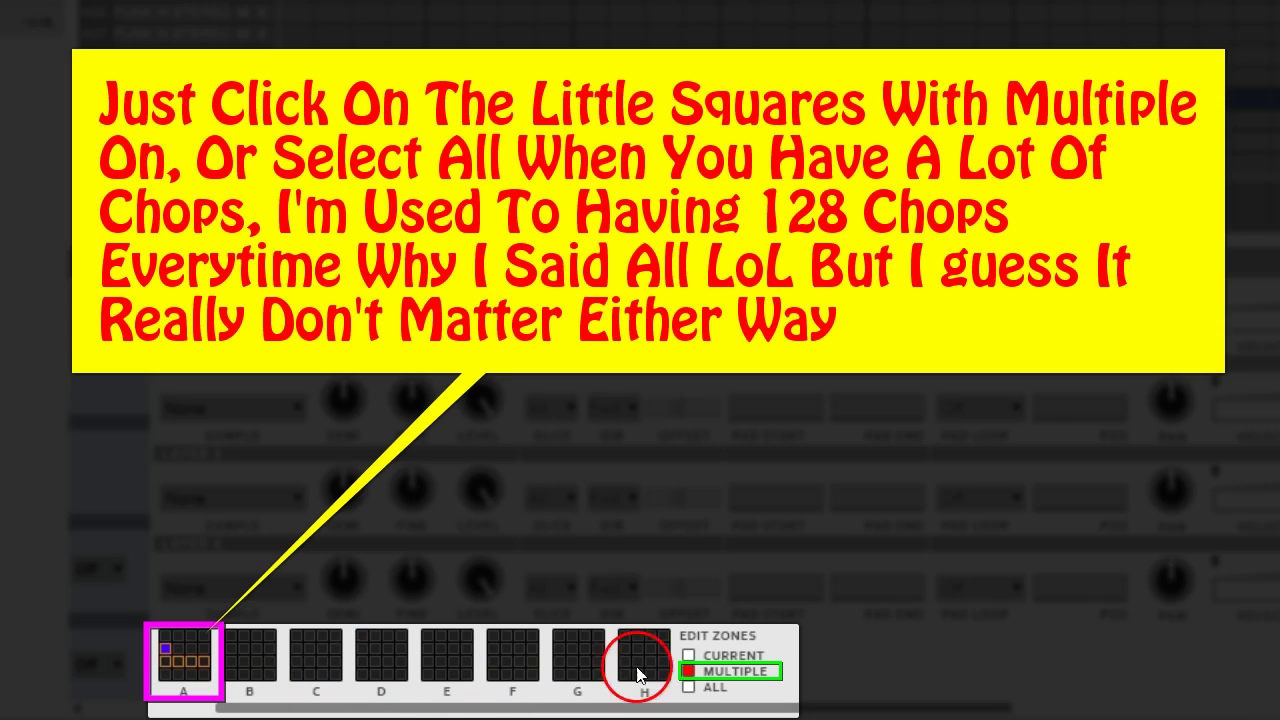
Try the All edit zones option against Multiple.
left_click(687, 688)
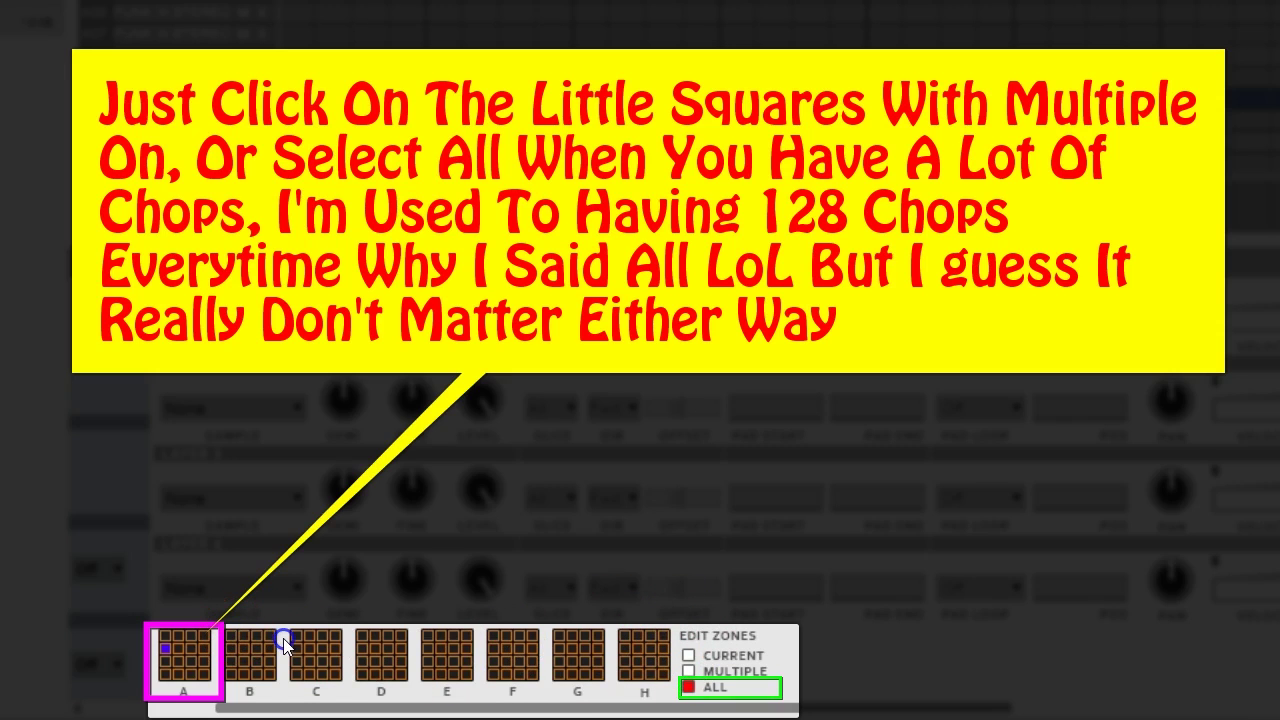
left_click(688, 671)
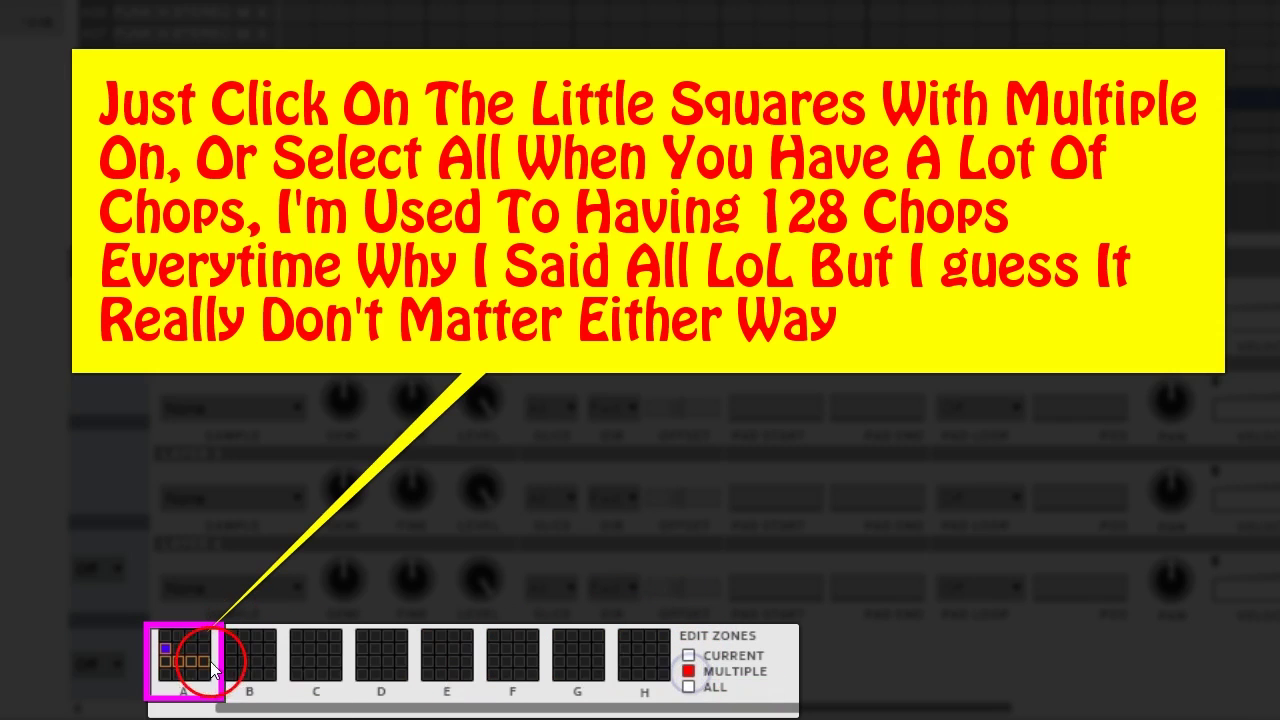
left_click(688, 687)
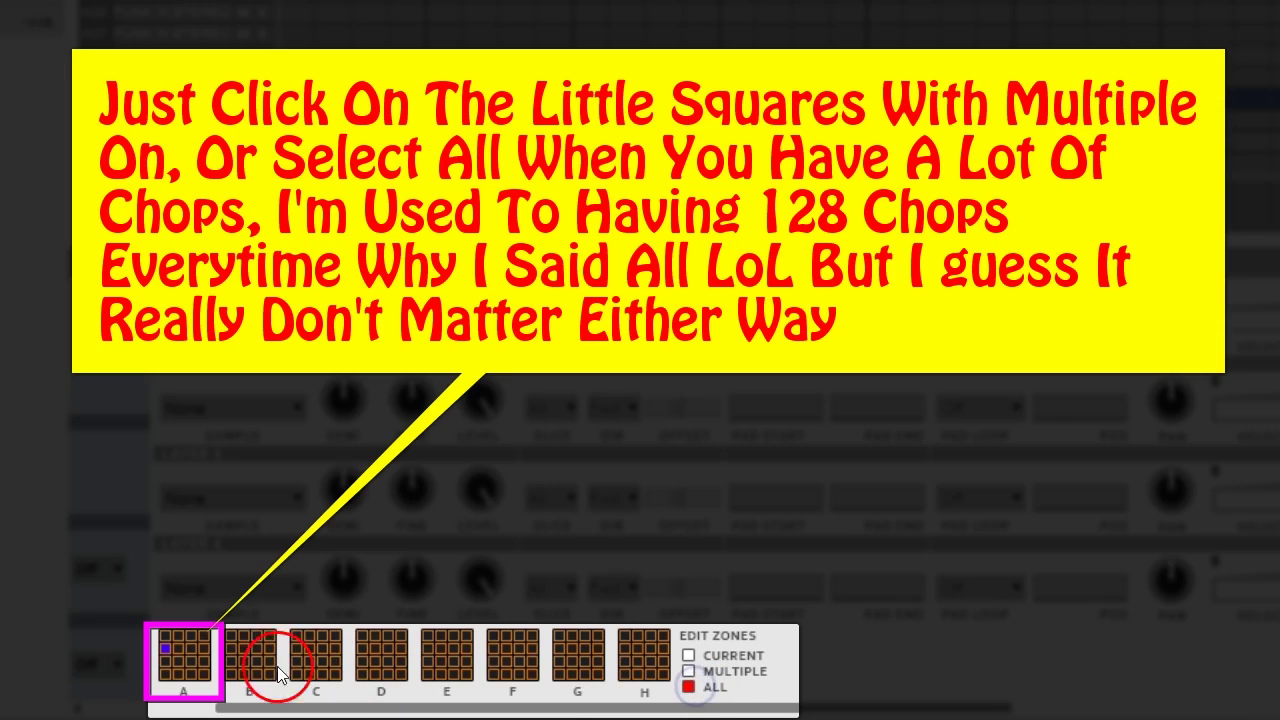
Set the edit zones to Multiple and select every pad in bank A.
left_click(688, 671)
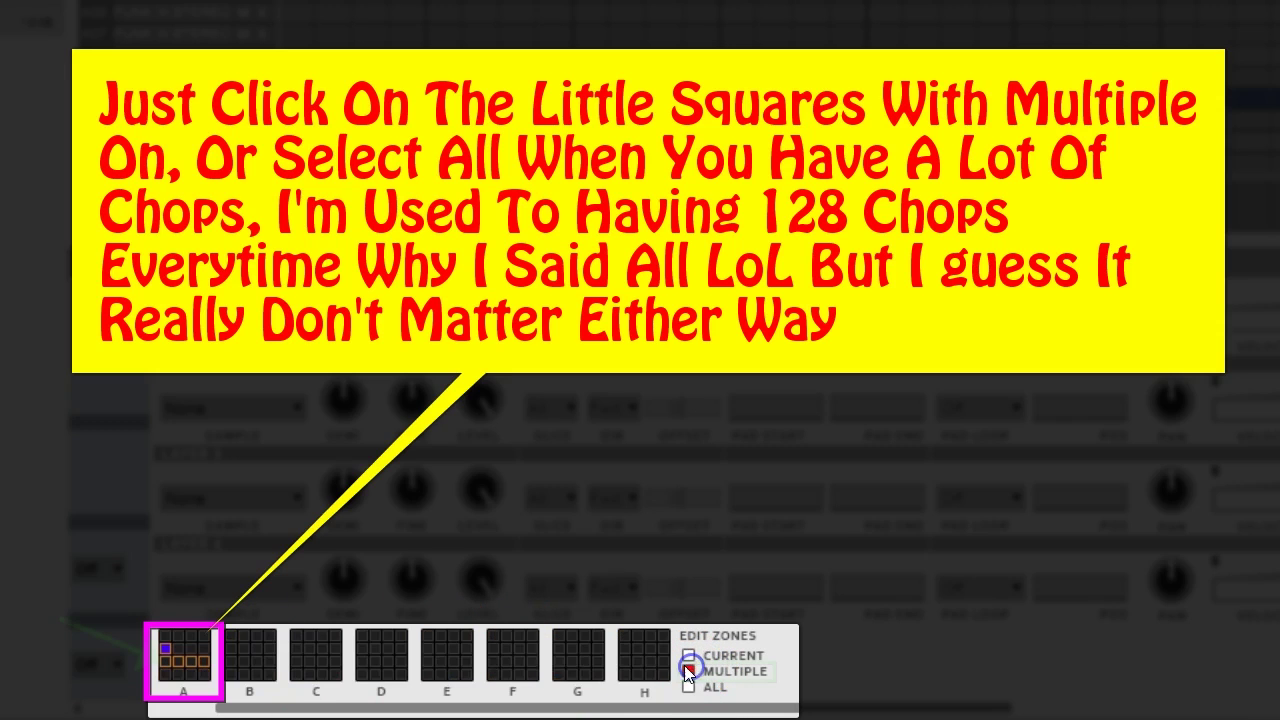
left_click_drag(165, 674, 225, 674)
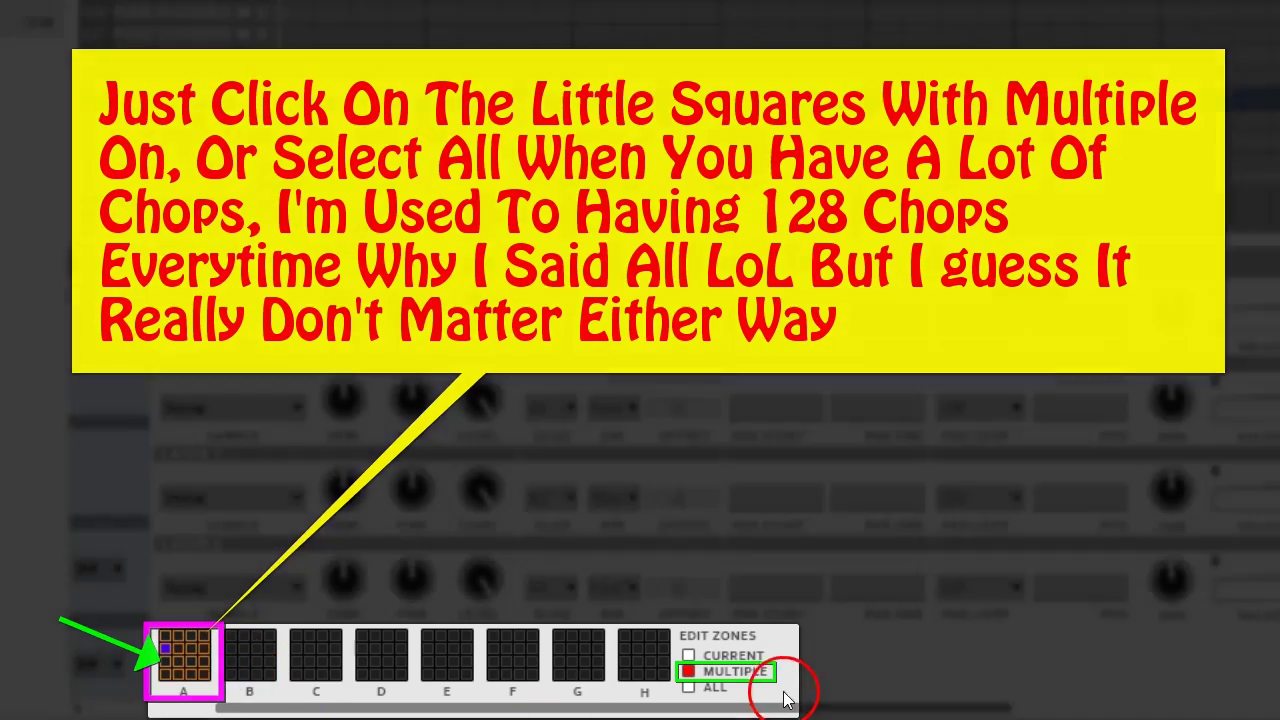
Set the amp envelope's attack to 38 and its decay to 44 for the selected bank A pads.
mouse_move(826, 707)
left_mouse_down()
mouse_move(906, 706)
mouse_move(1099, 664)
left_mouse_up()
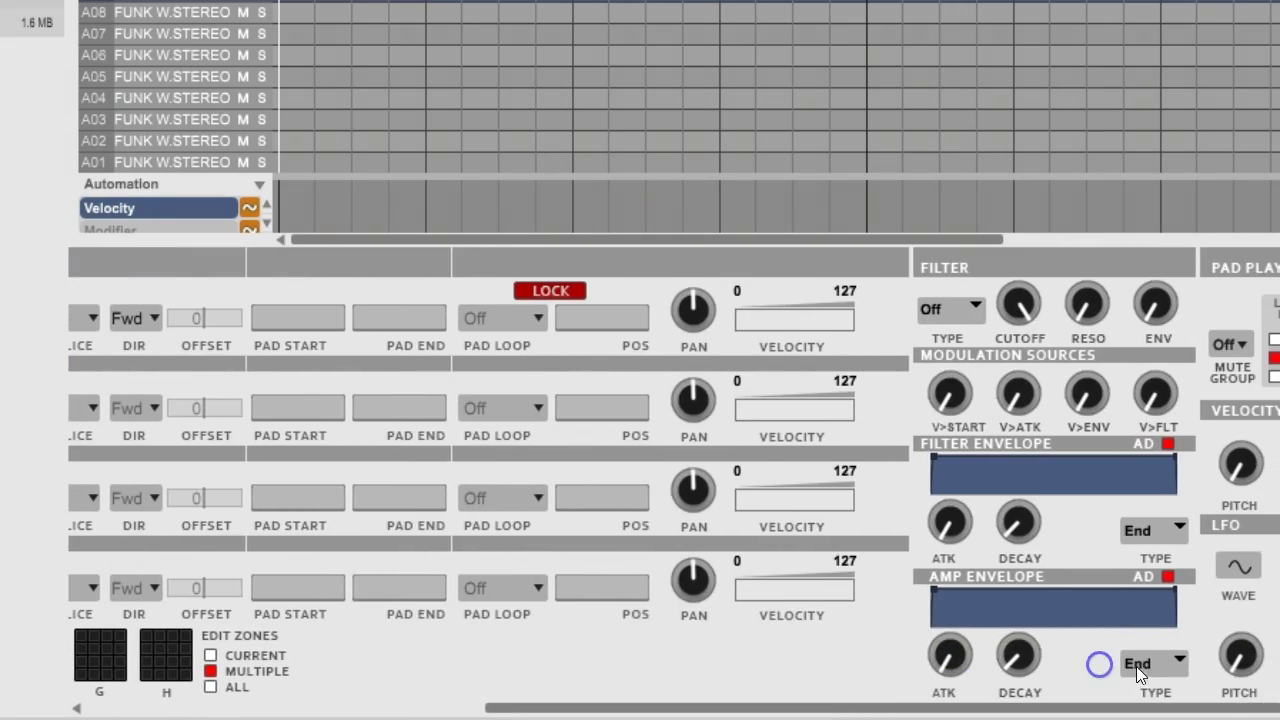
left_click(1150, 664)
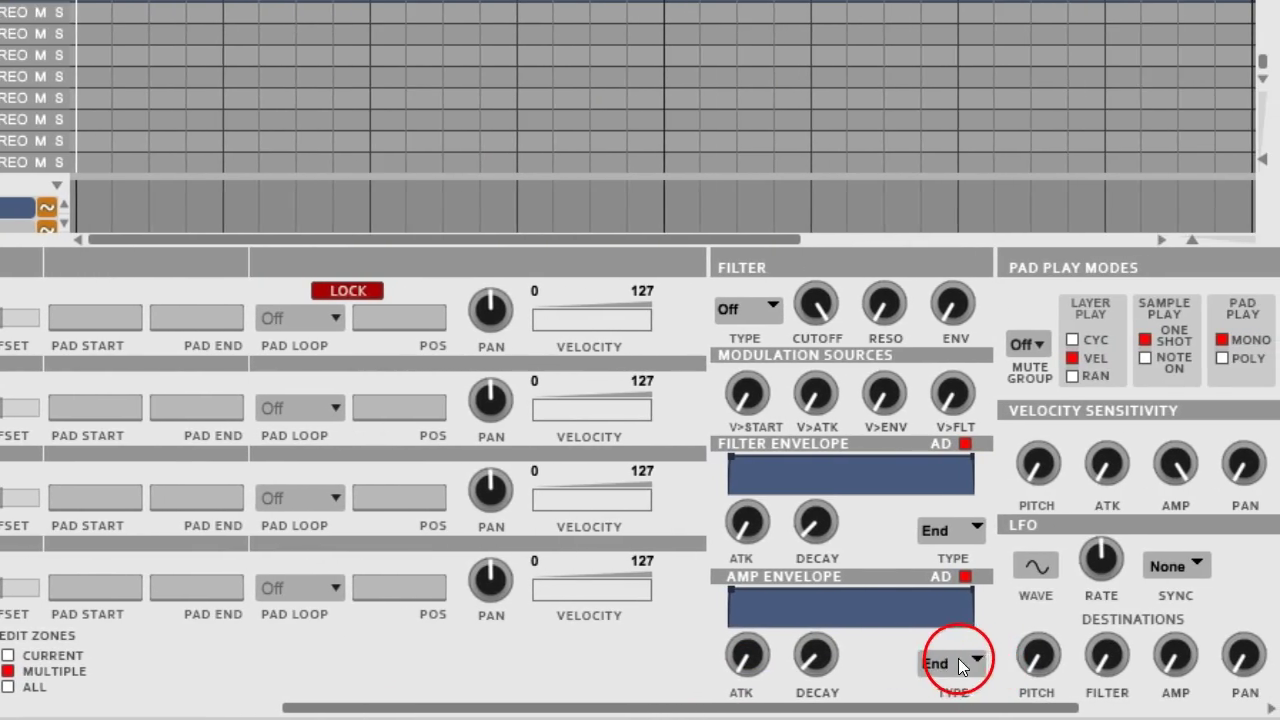
left_click_drag(746, 655, 723, 581)
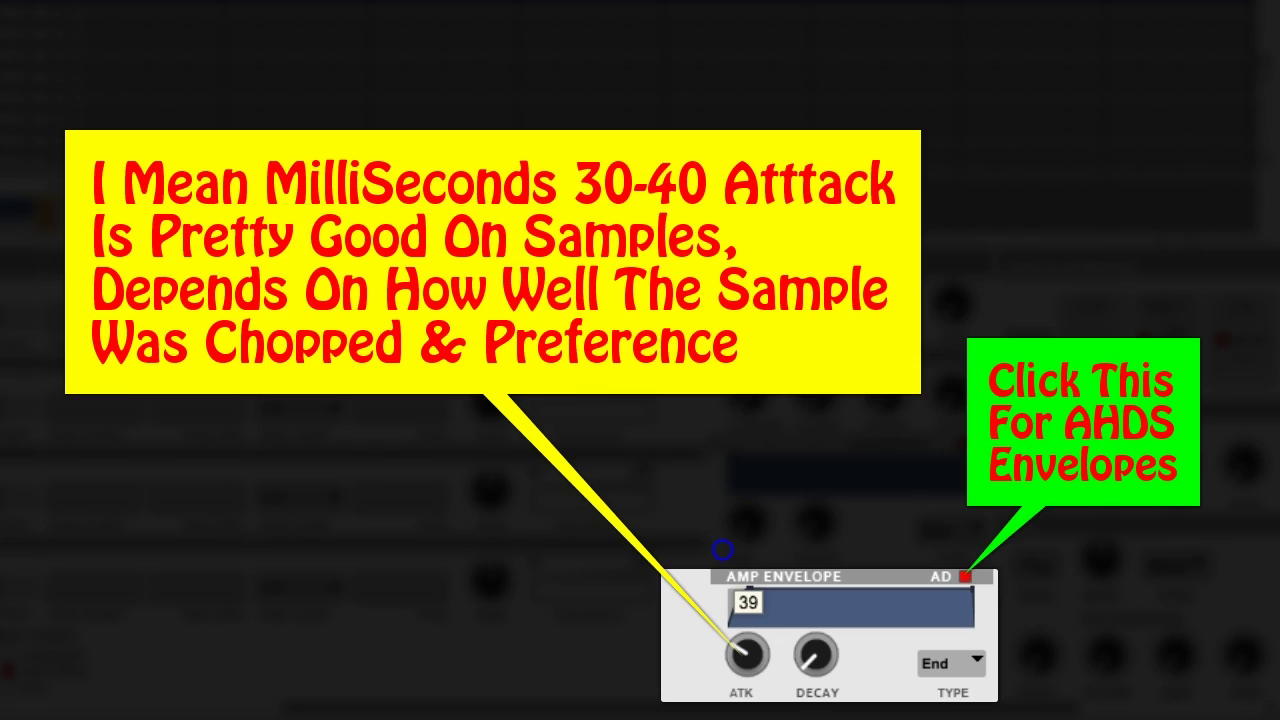
left_click_drag(749, 634, 770, 666)
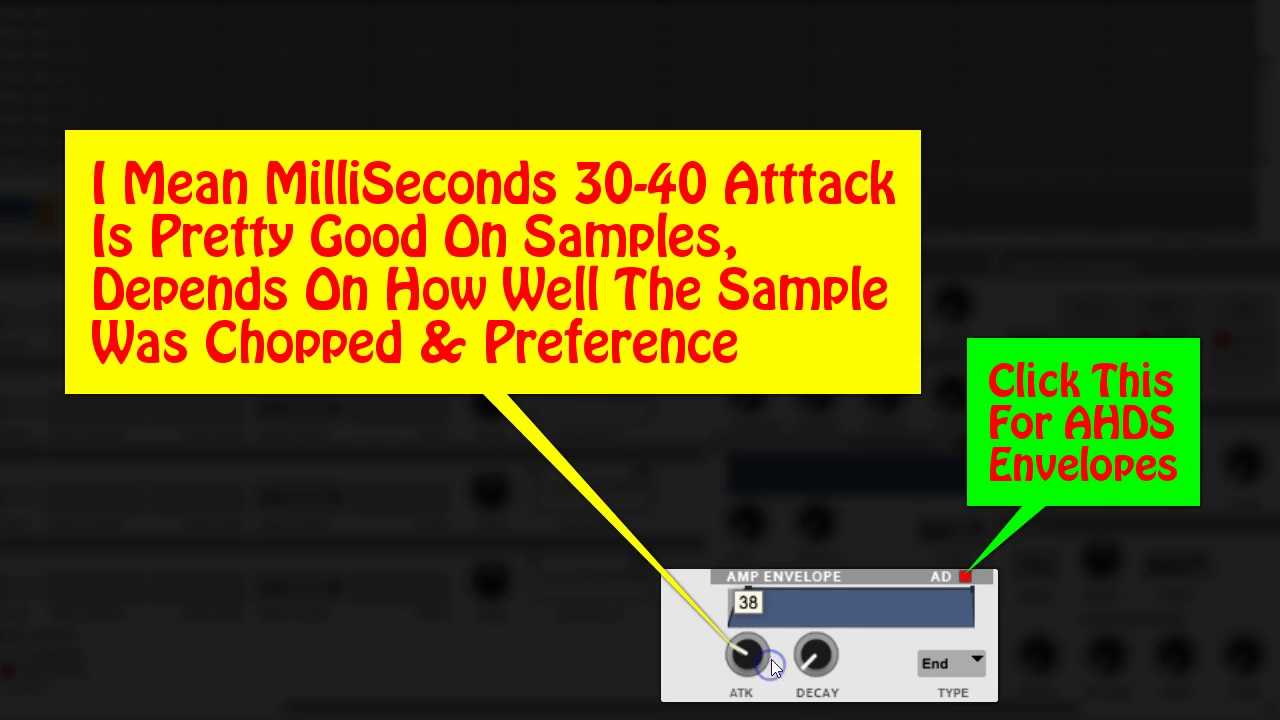
left_click(814, 662)
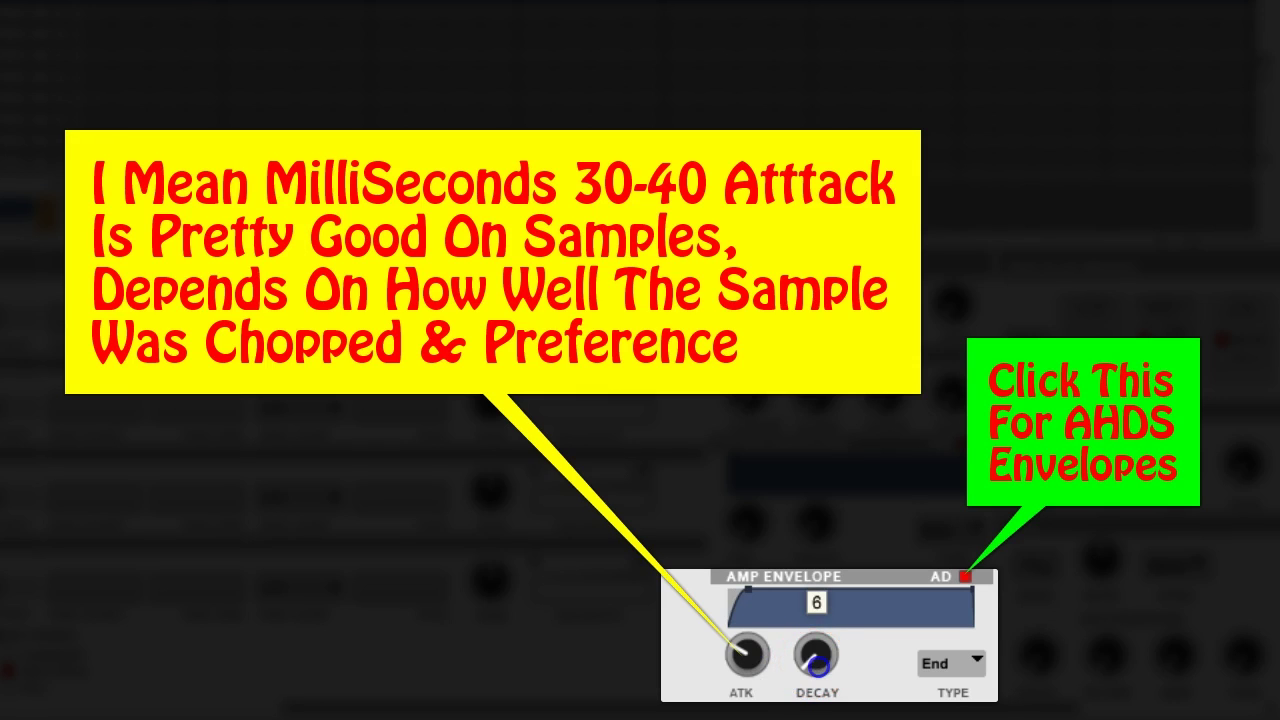
left_click_drag(818, 665, 829, 557)
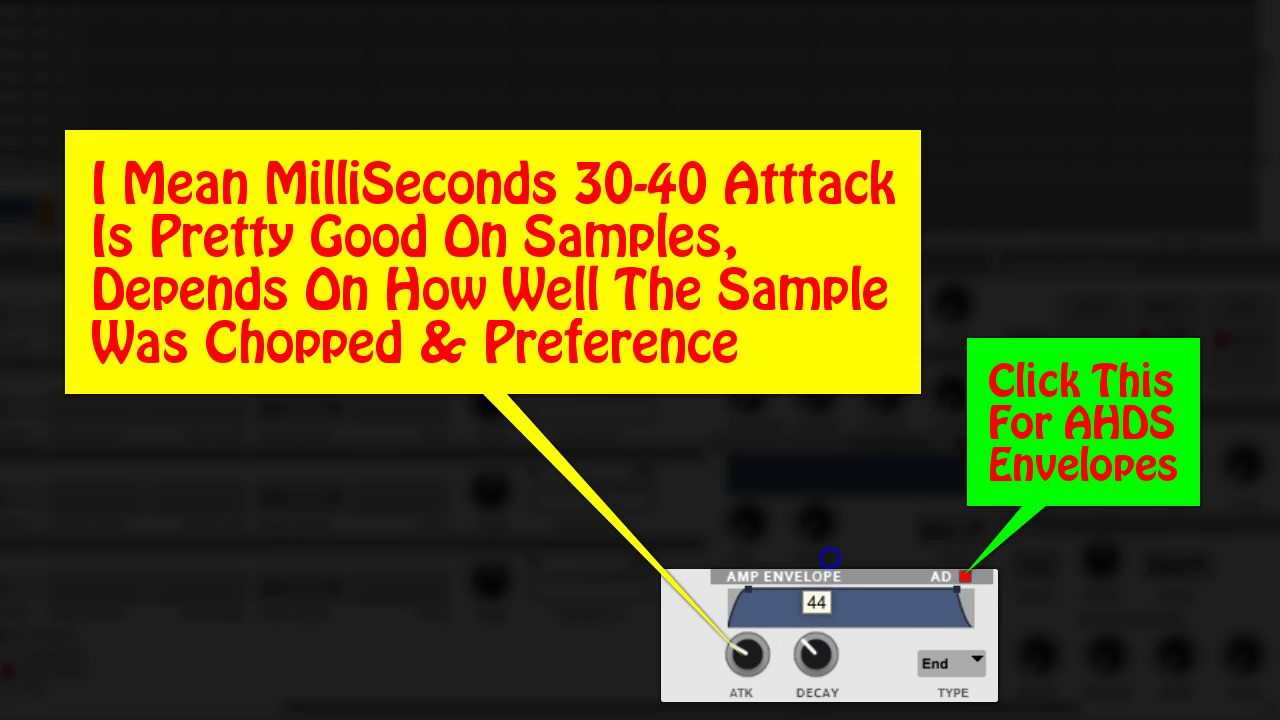
Try the amp envelope's decay at 127 for the selected bank A pads and settle on 27.
mouse_move(885, 494)
left_mouse_down()
mouse_move(1006, 349)
mouse_move(1043, 271)
left_mouse_up()
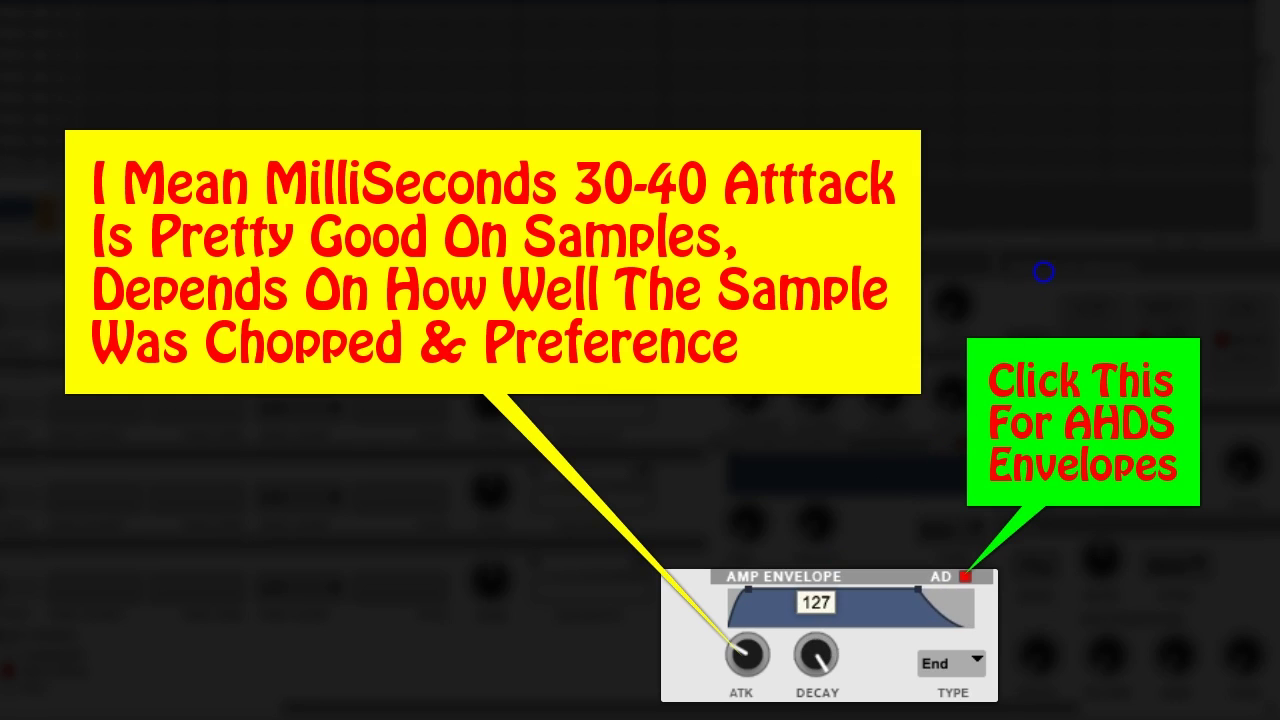
left_click(806, 655)
left_click_drag(808, 660, 816, 718)
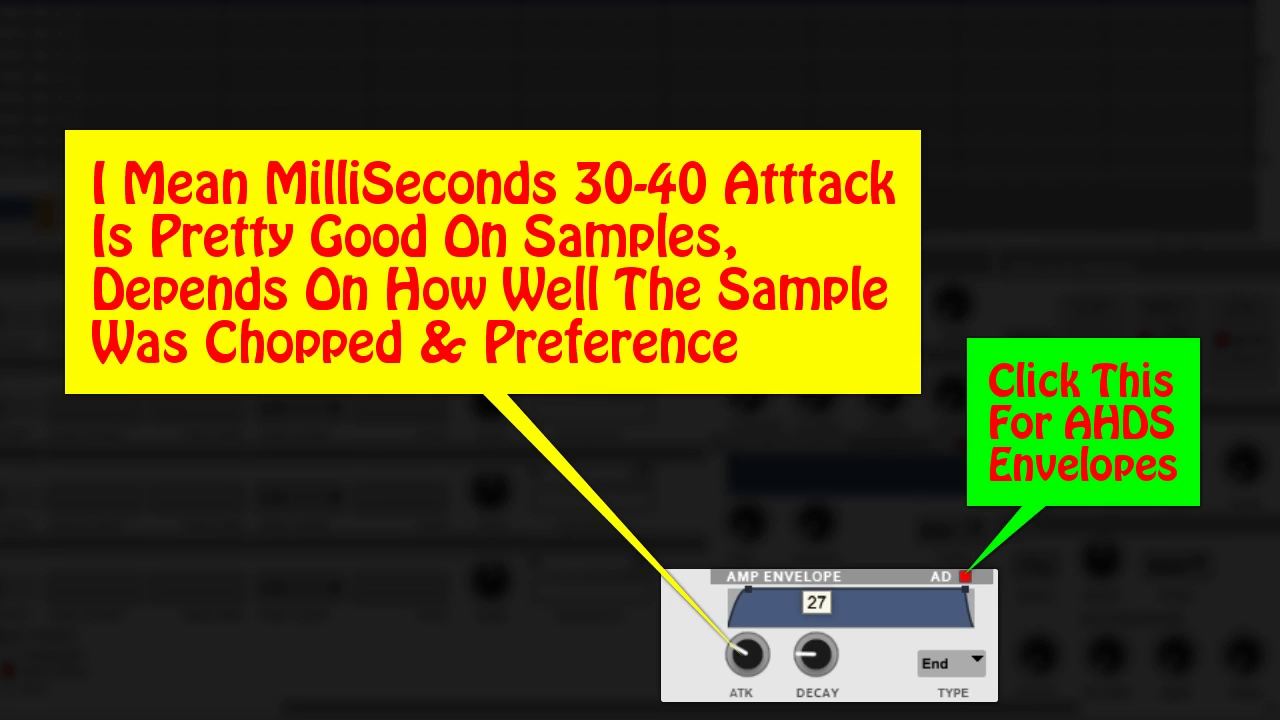
left_click(810, 672)
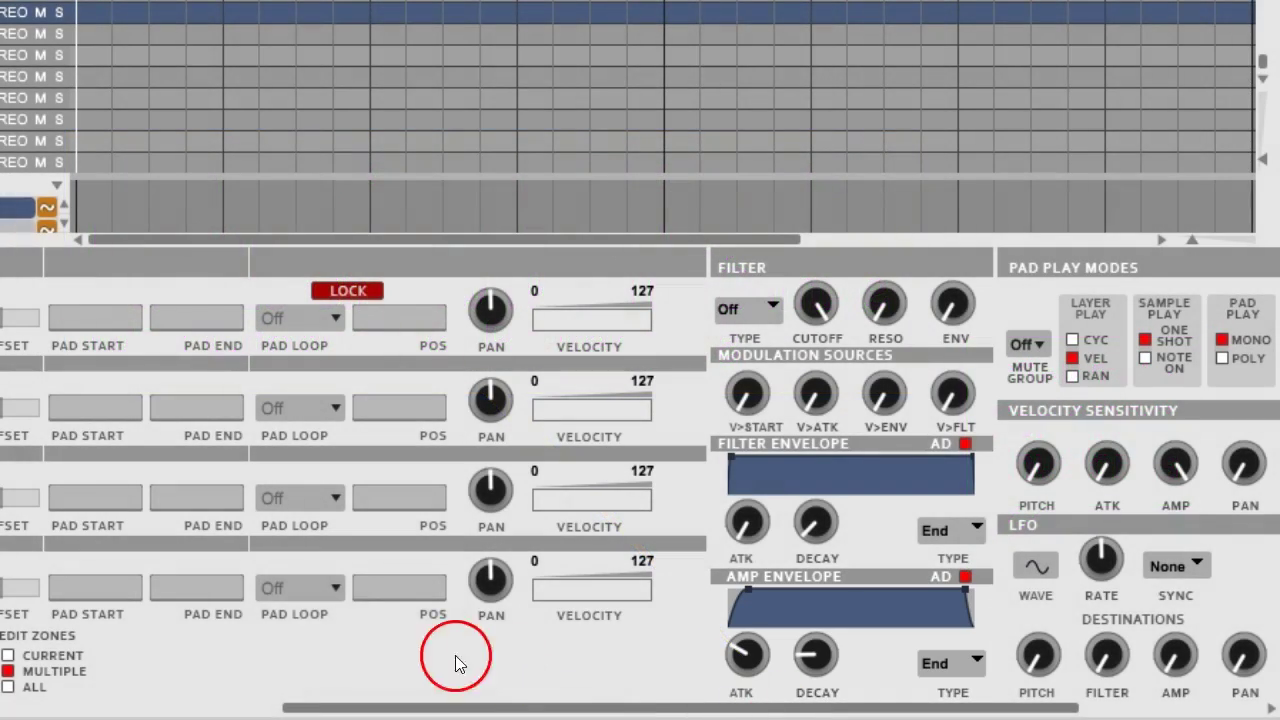
Check the pads selected in the edit zones and try the High 2 filter type on them.
mouse_move(443, 706)
left_mouse_down()
mouse_move(234, 674)
mouse_move(294, 698)
mouse_move(424, 704)
left_mouse_up()
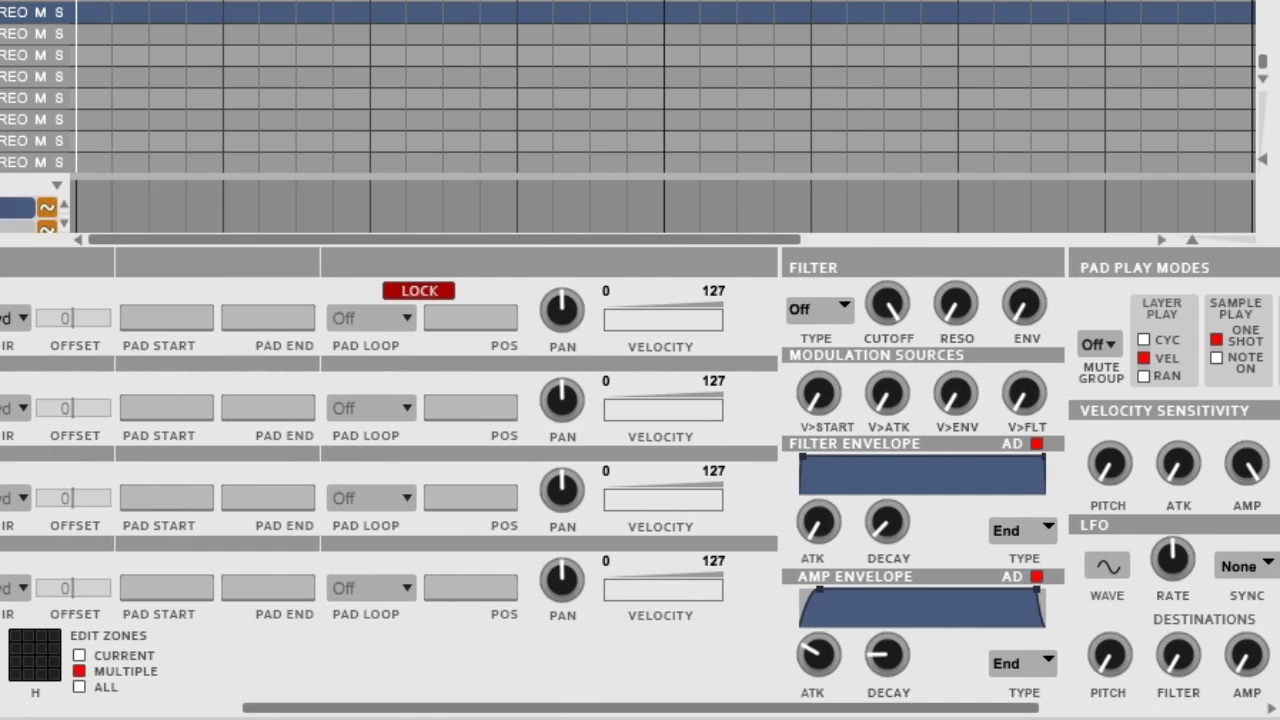
left_click_drag(386, 694, 149, 686)
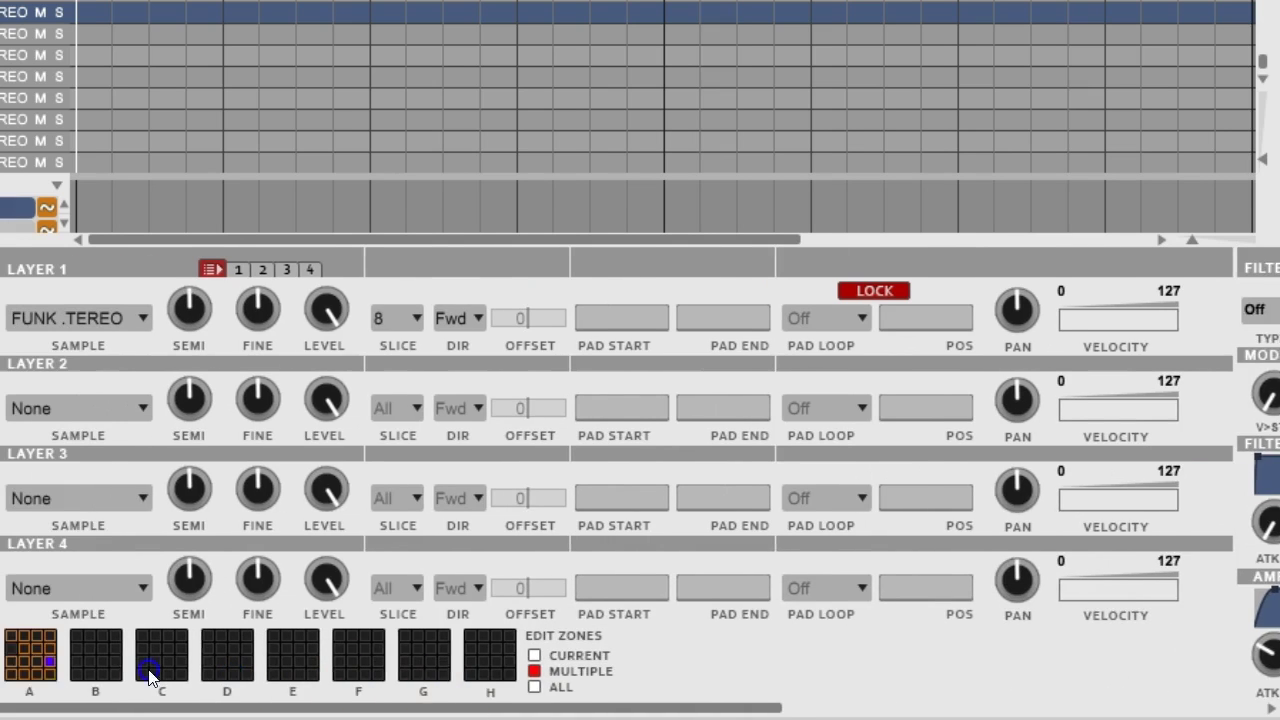
left_click_drag(309, 697, 601, 651)
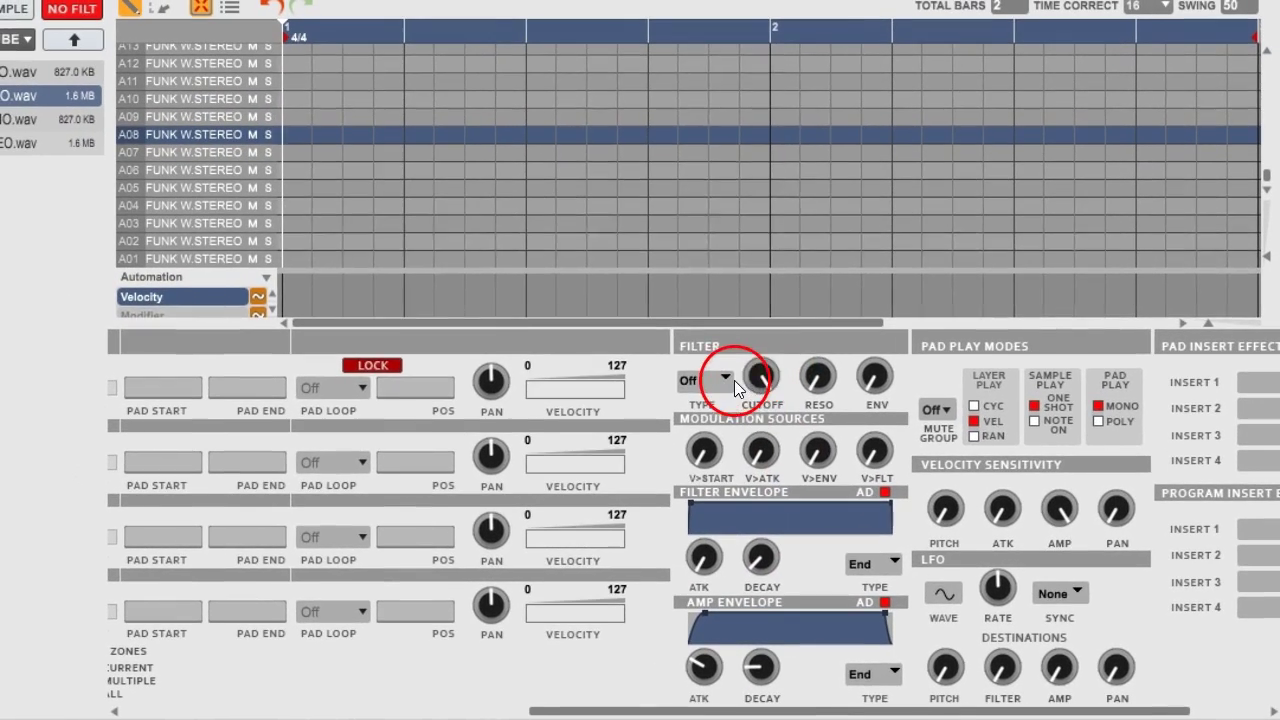
left_click(734, 380)
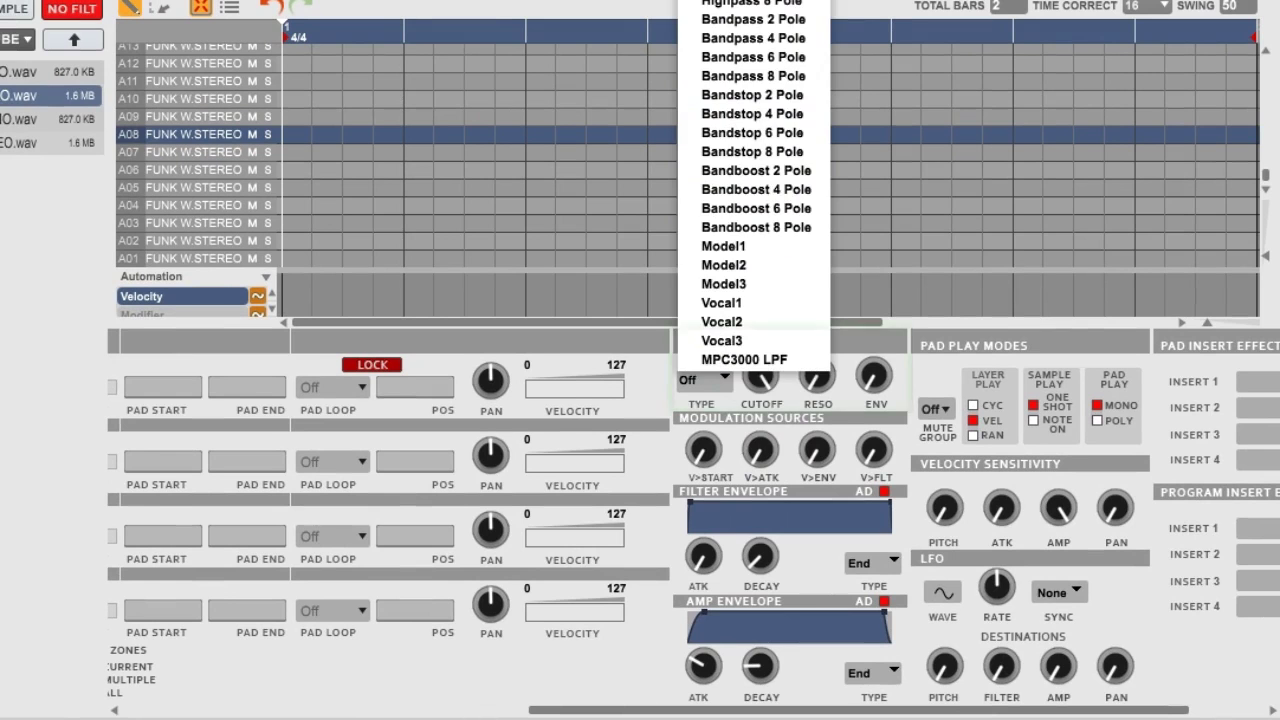
left_click(716, 2)
Audition the High 2 filter across the bank A pads and turn the filter type back to Off.
key("Down")
key("Down")
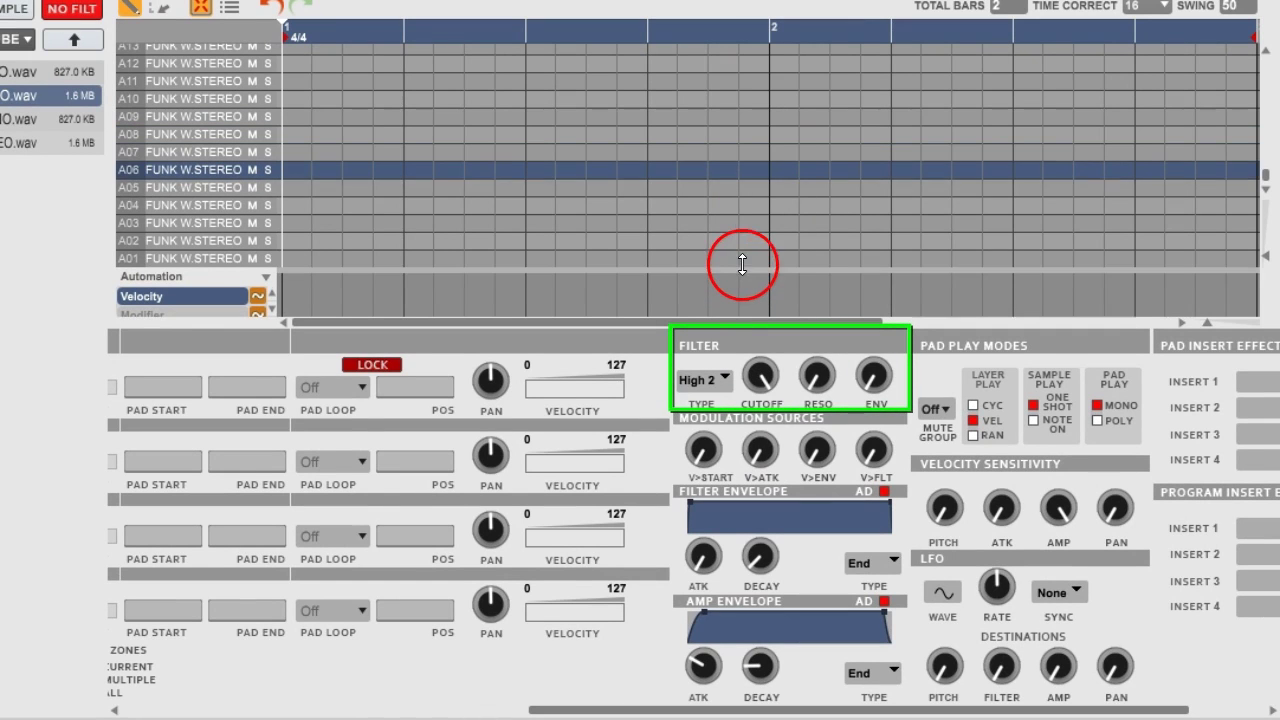
key("Down")
key("Up")
key("Up")
key("Up")
key("Up")
key("Up")
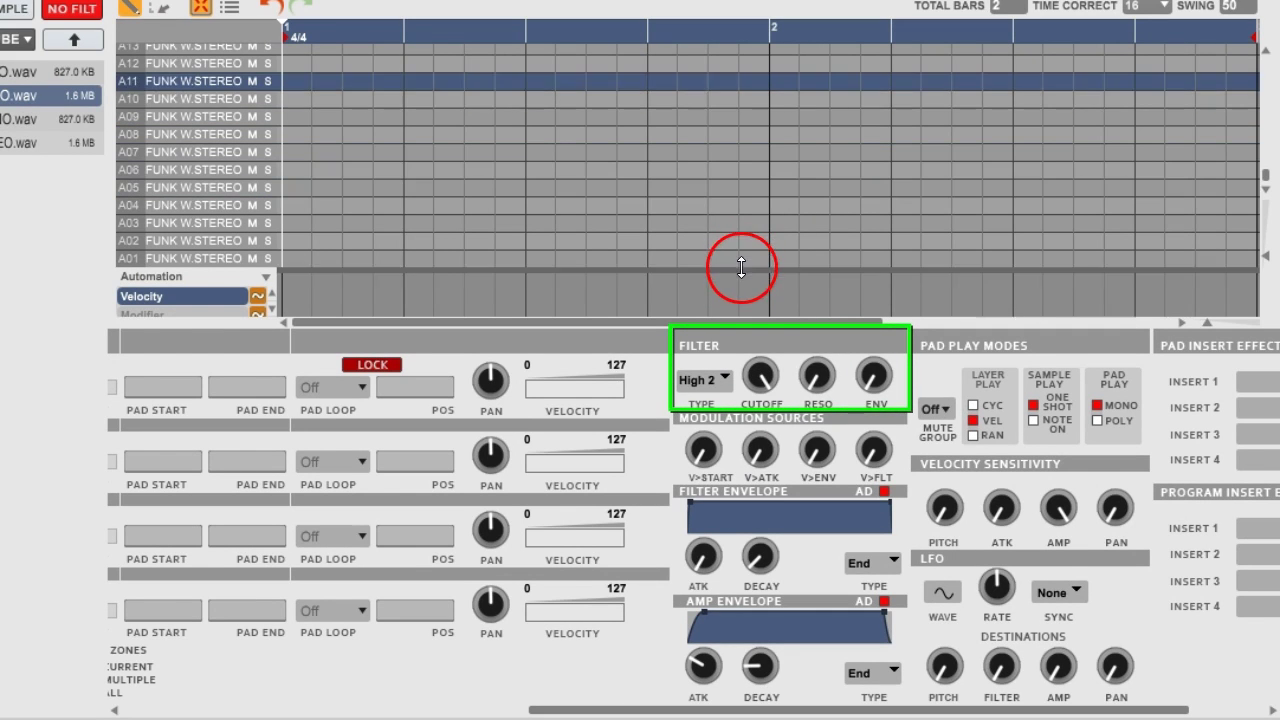
left_click(716, 381)
left_click(586, 571)
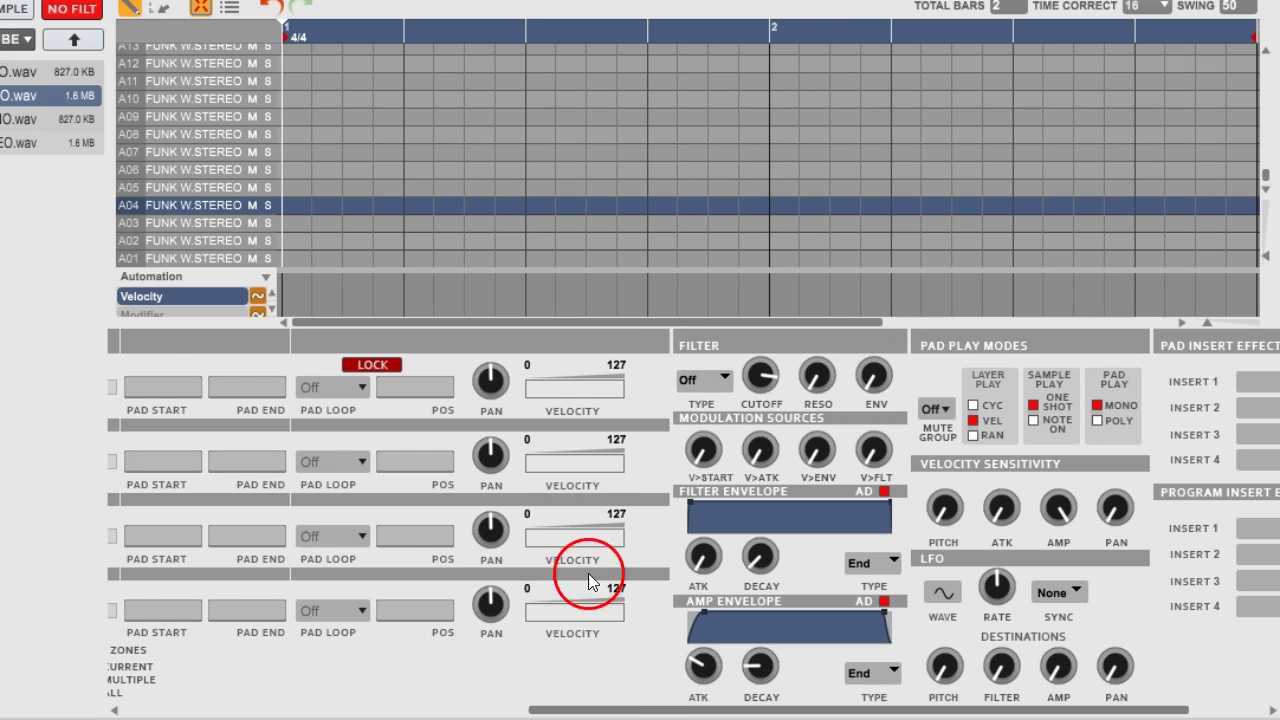
Set the edit zones to Current and the program's master semitone tuning to 3.
mouse_move(643, 708)
left_mouse_down()
mouse_move(374, 634)
mouse_move(212, 647)
left_mouse_up()
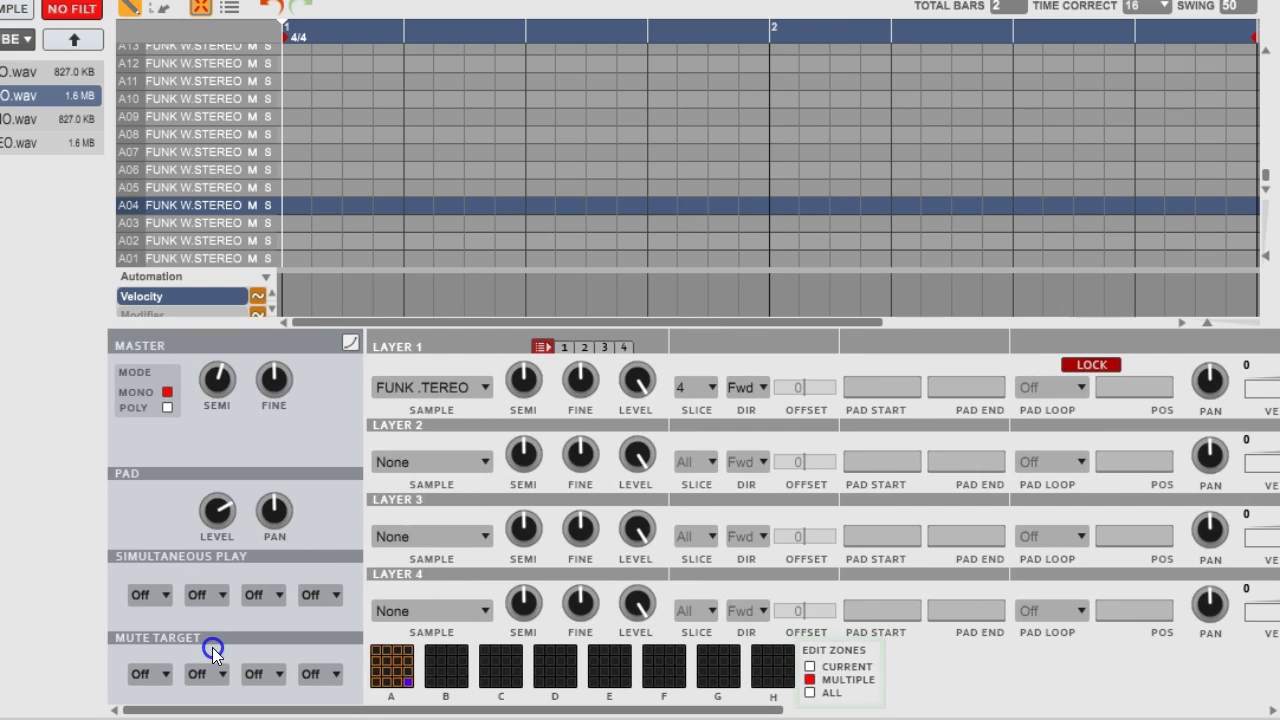
left_click(809, 667)
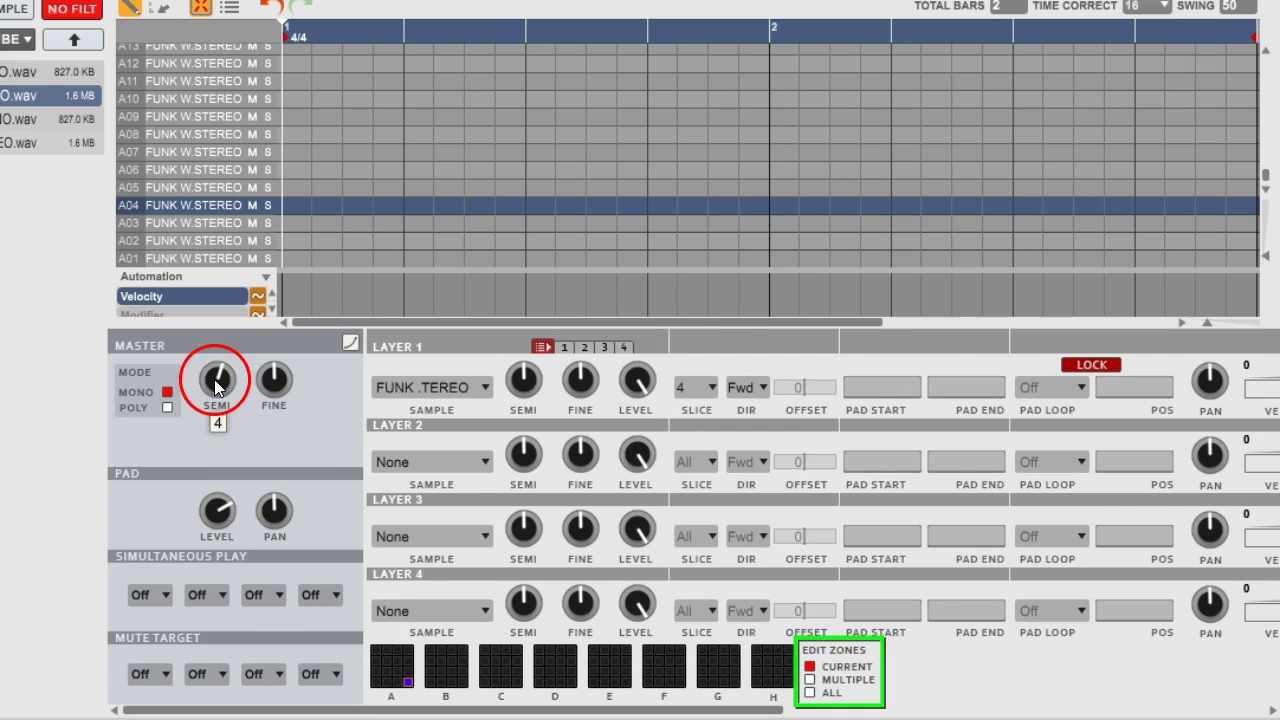
left_click(214, 382)
left_click_drag(214, 382, 214, 386)
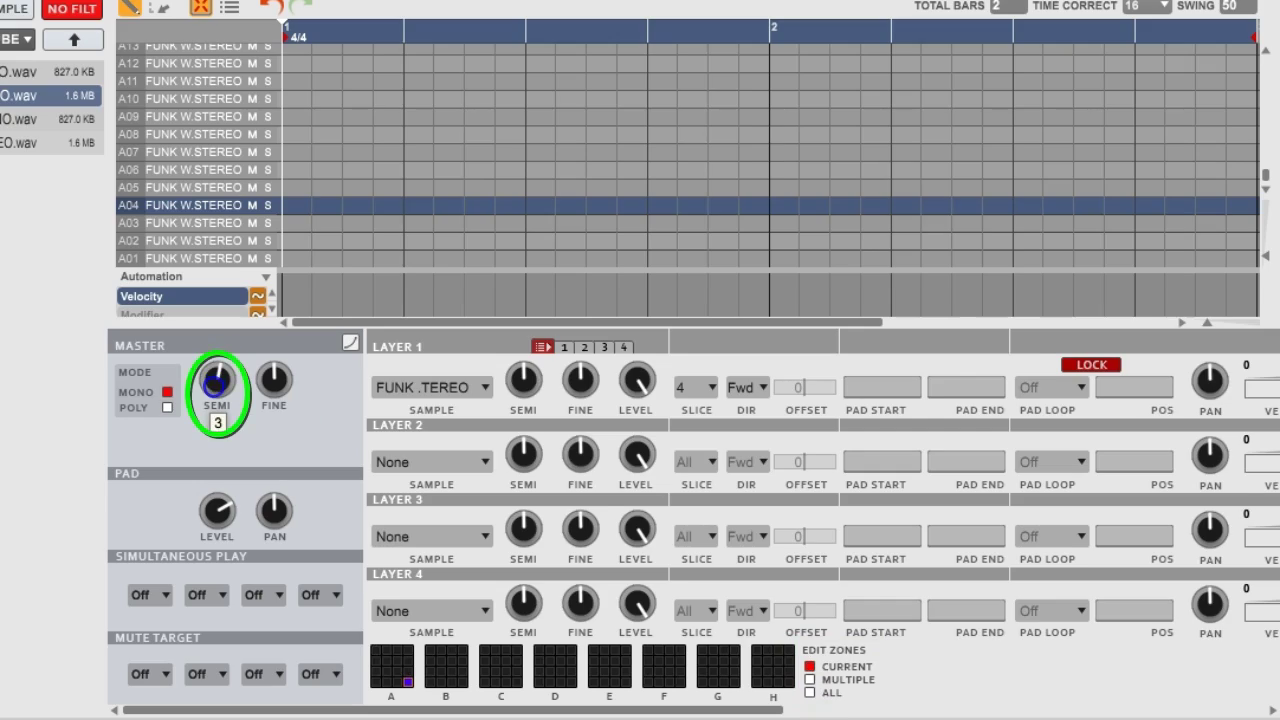
key("Down")
key("Down")
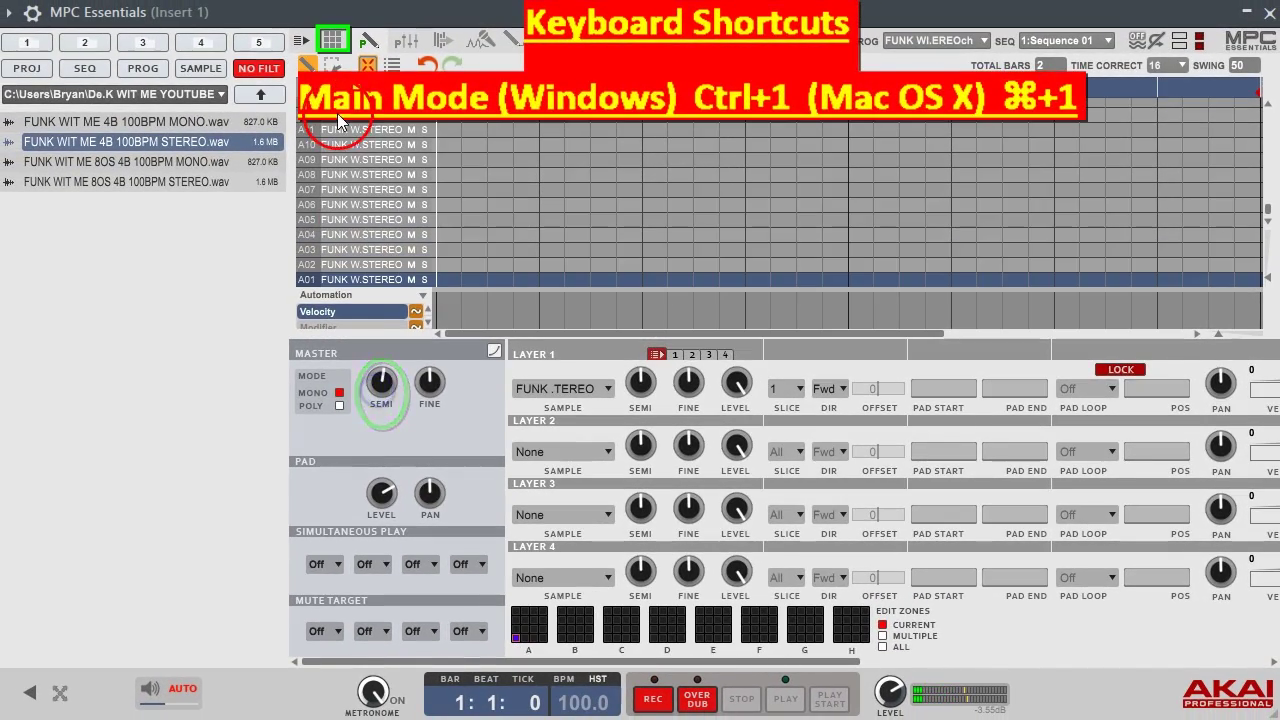
Switch to Main mode and look through the Internal Effects available for the program's first insert slot.
left_click(332, 42)
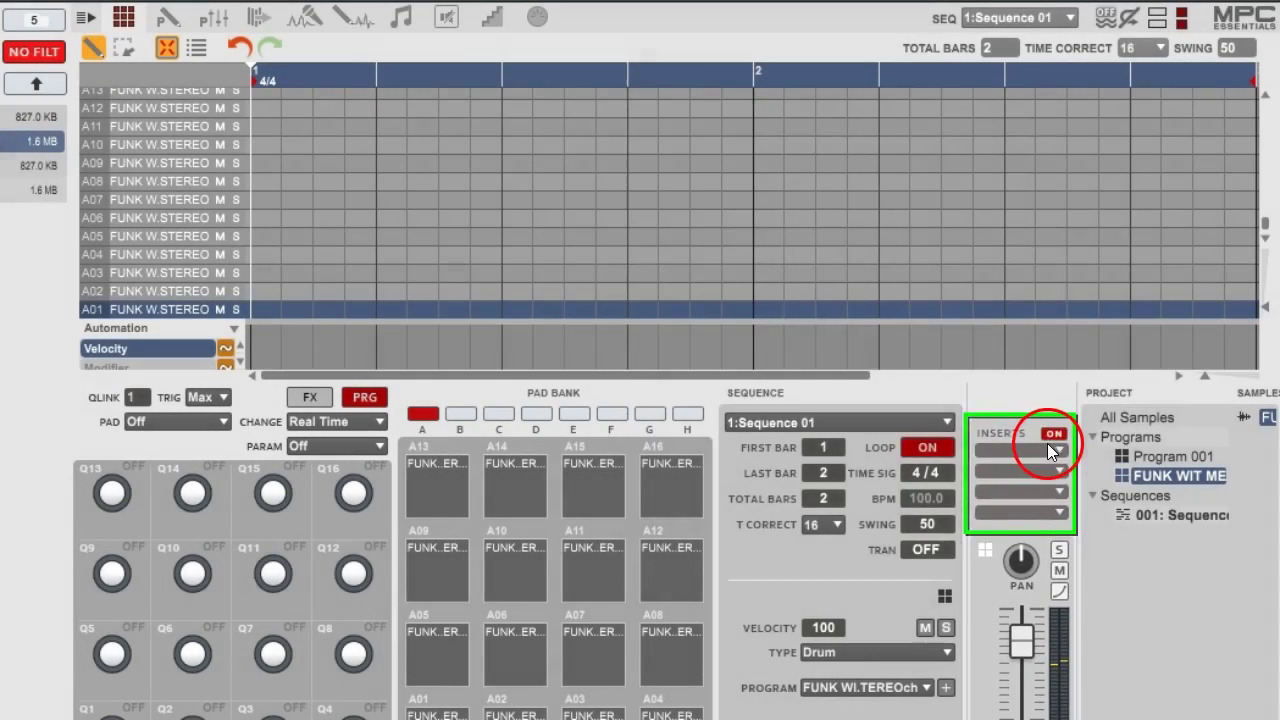
left_click(1048, 445)
left_click(716, 334)
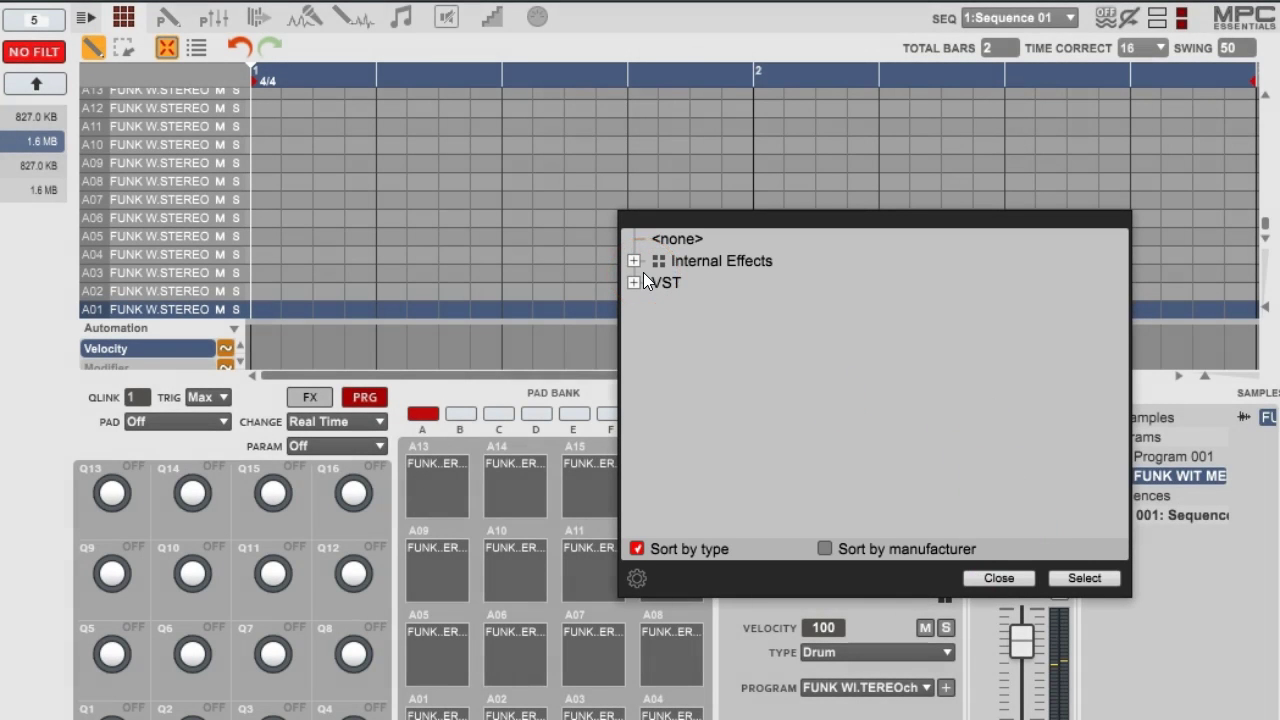
left_click(631, 260)
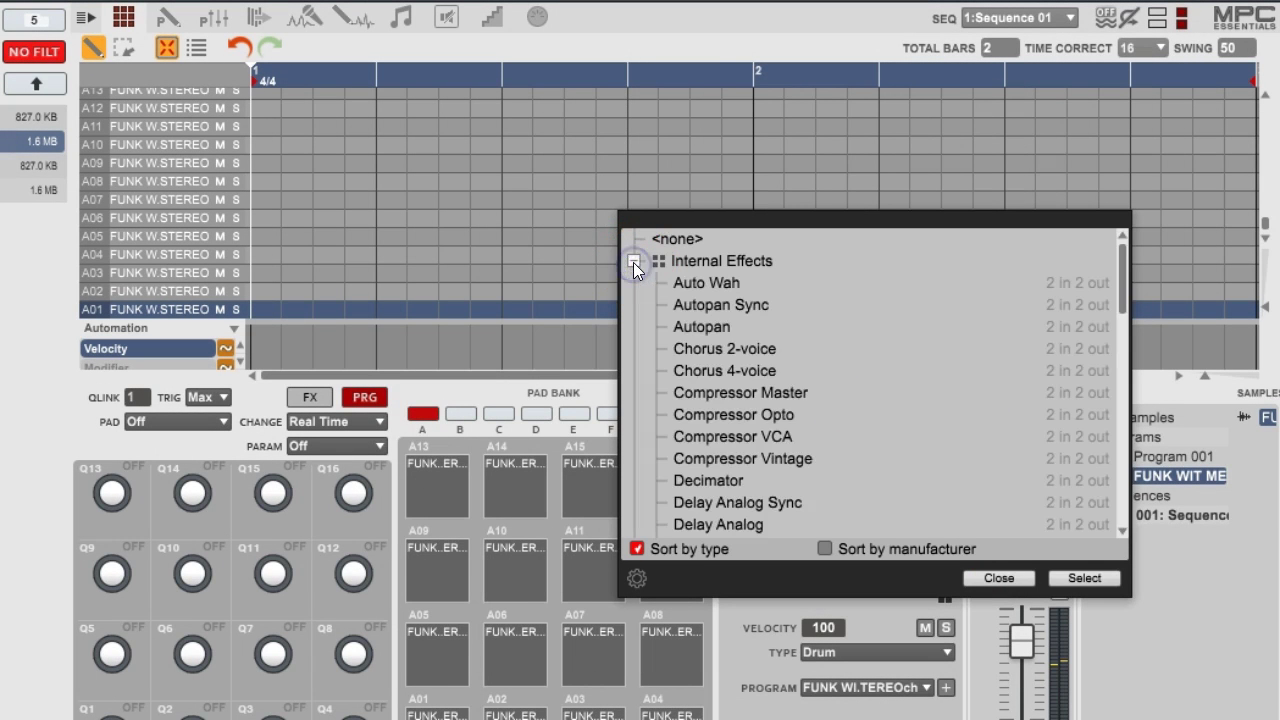
left_click(633, 262)
Load the VST effect iZotope DDLY Dynamic Delay into the program's first insert slot and open its controls.
left_click(634, 283)
left_click(666, 333)
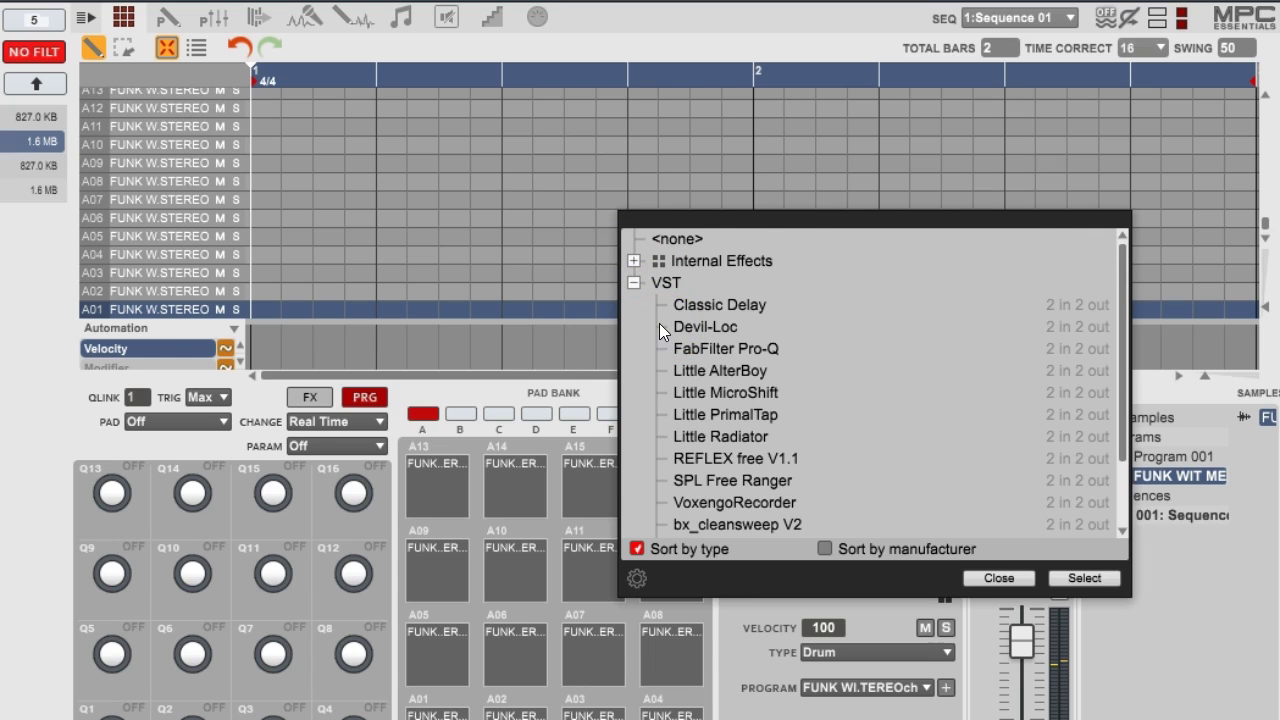
scroll(659, 323, "down", 2)
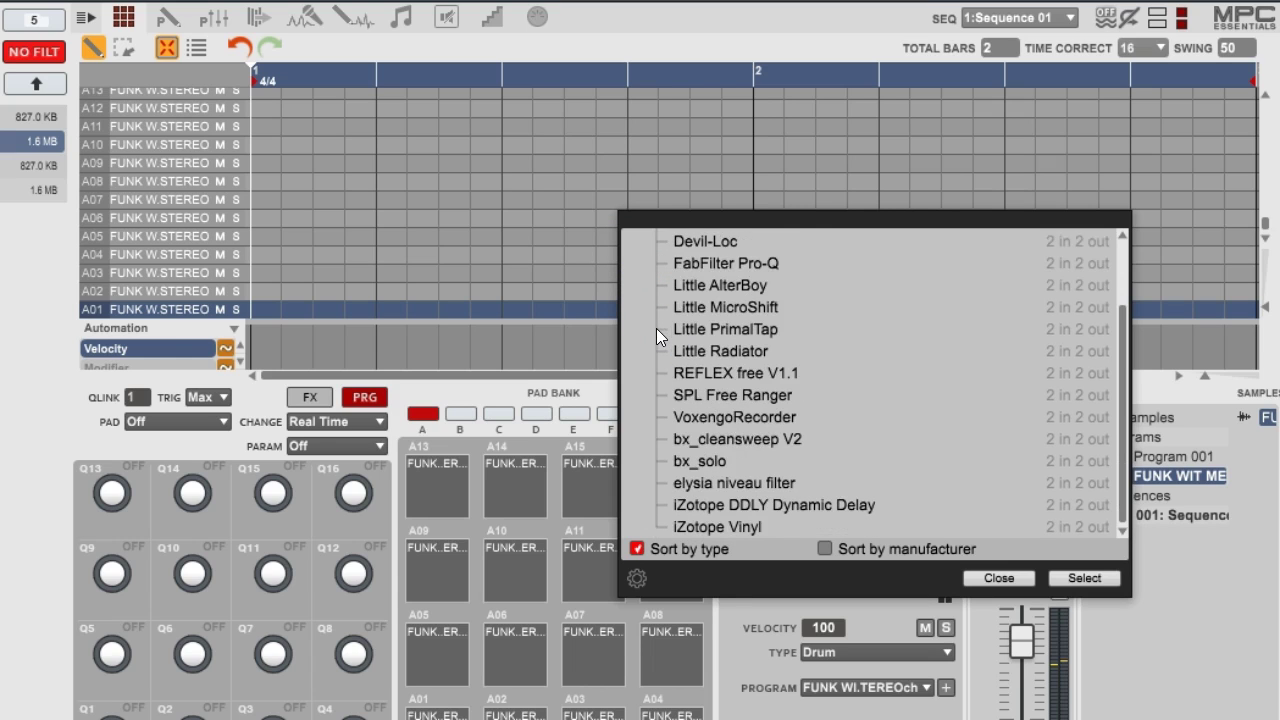
double_click(741, 500)
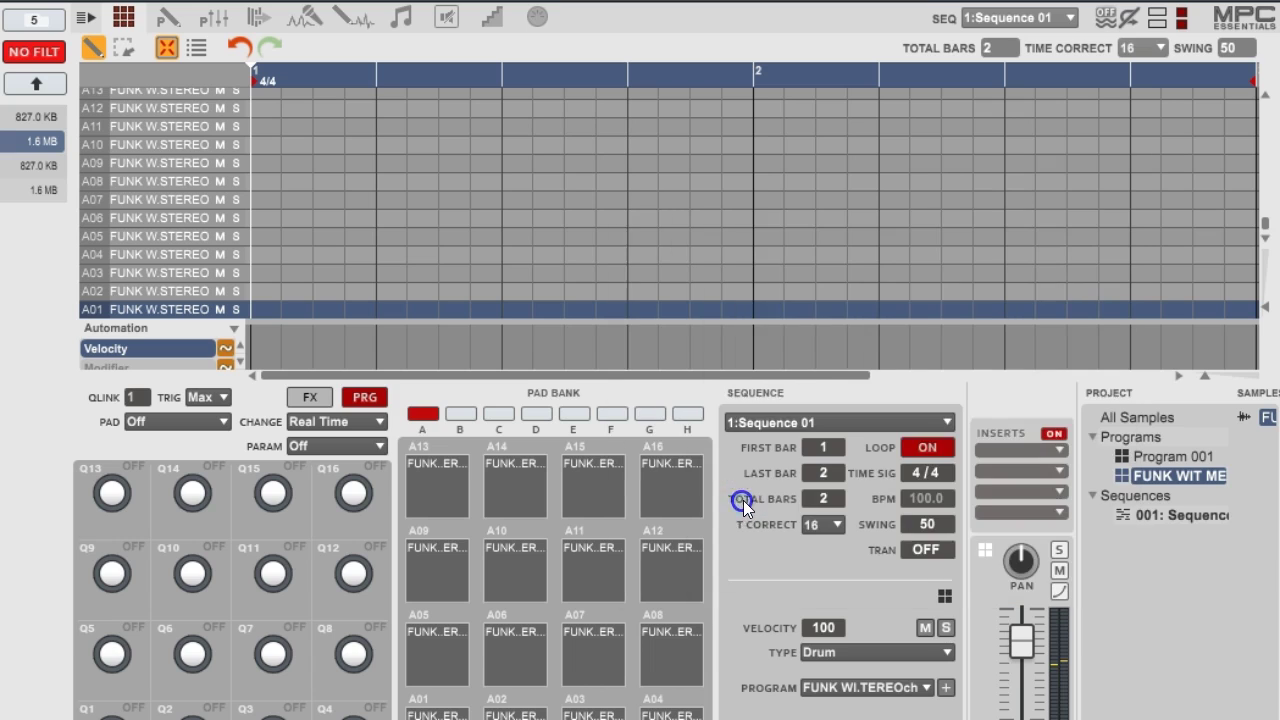
left_click(1031, 448)
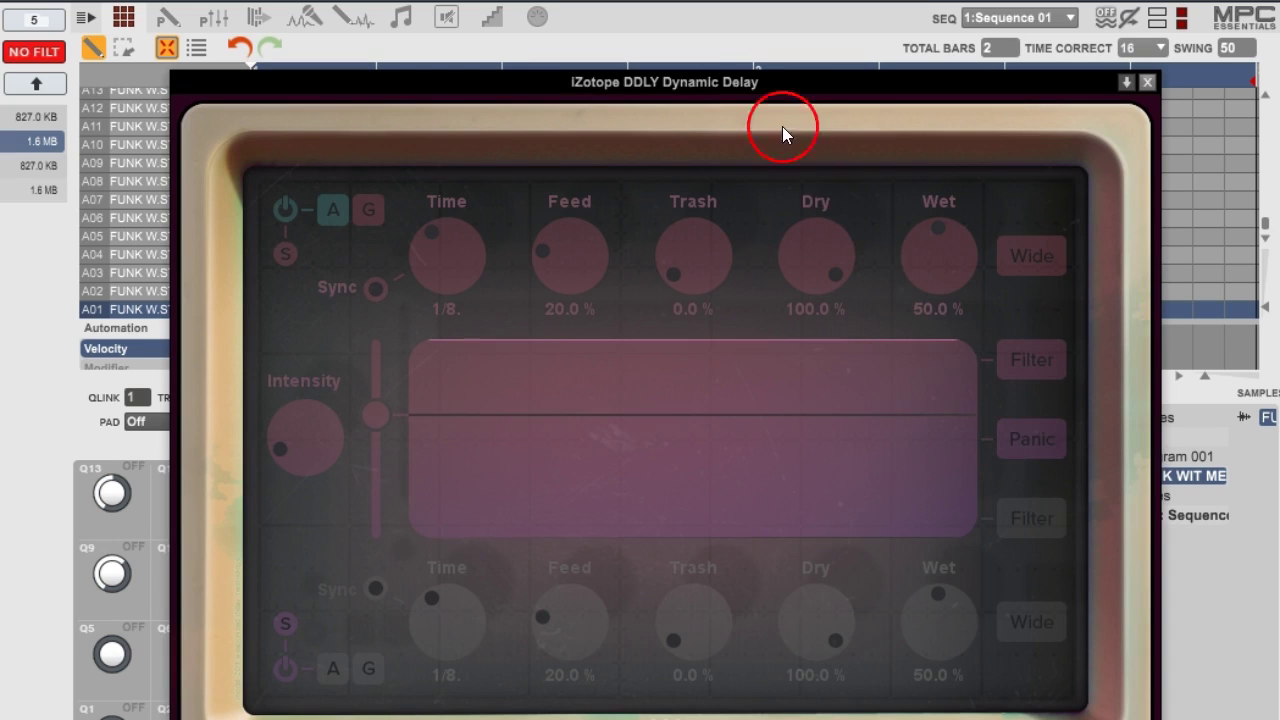
Lower the delay's threshold slider, raise its intensity, set the upper delay's Wet to 23 % and close the plug-in.
left_click_drag(754, 80, 704, 30)
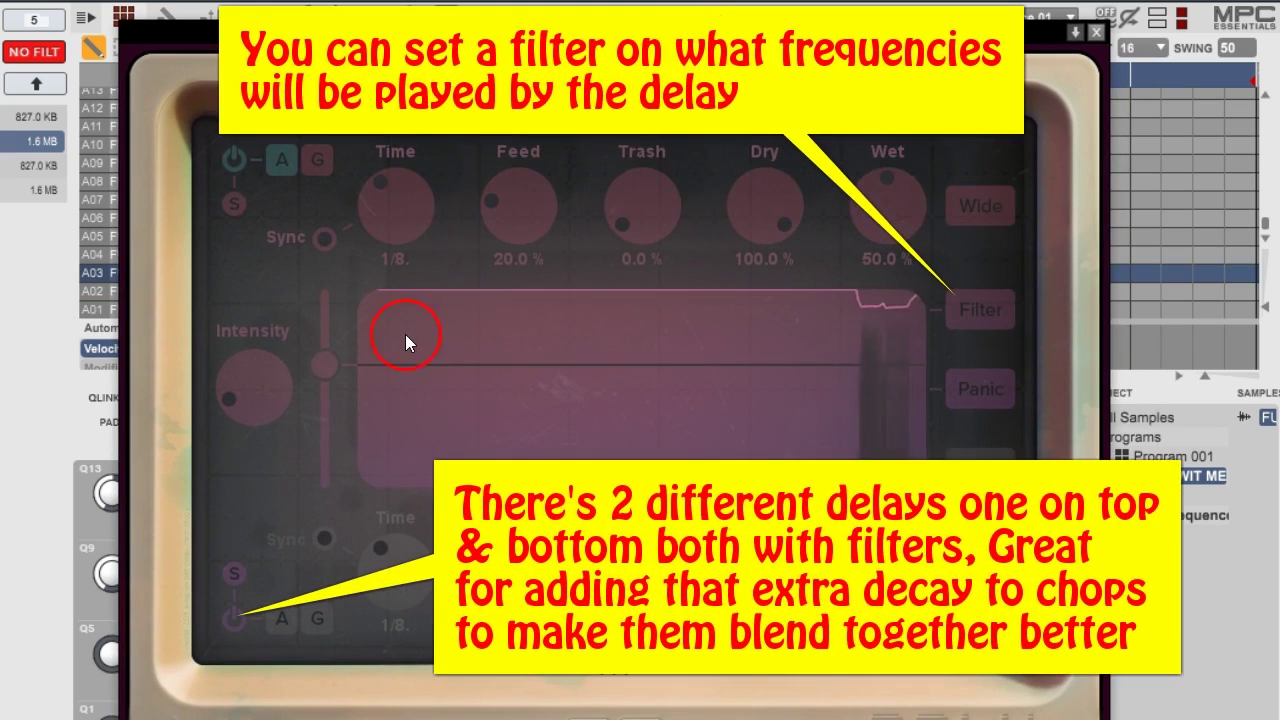
left_click_drag(326, 362, 251, 309)
left_click_drag(880, 199, 874, 234)
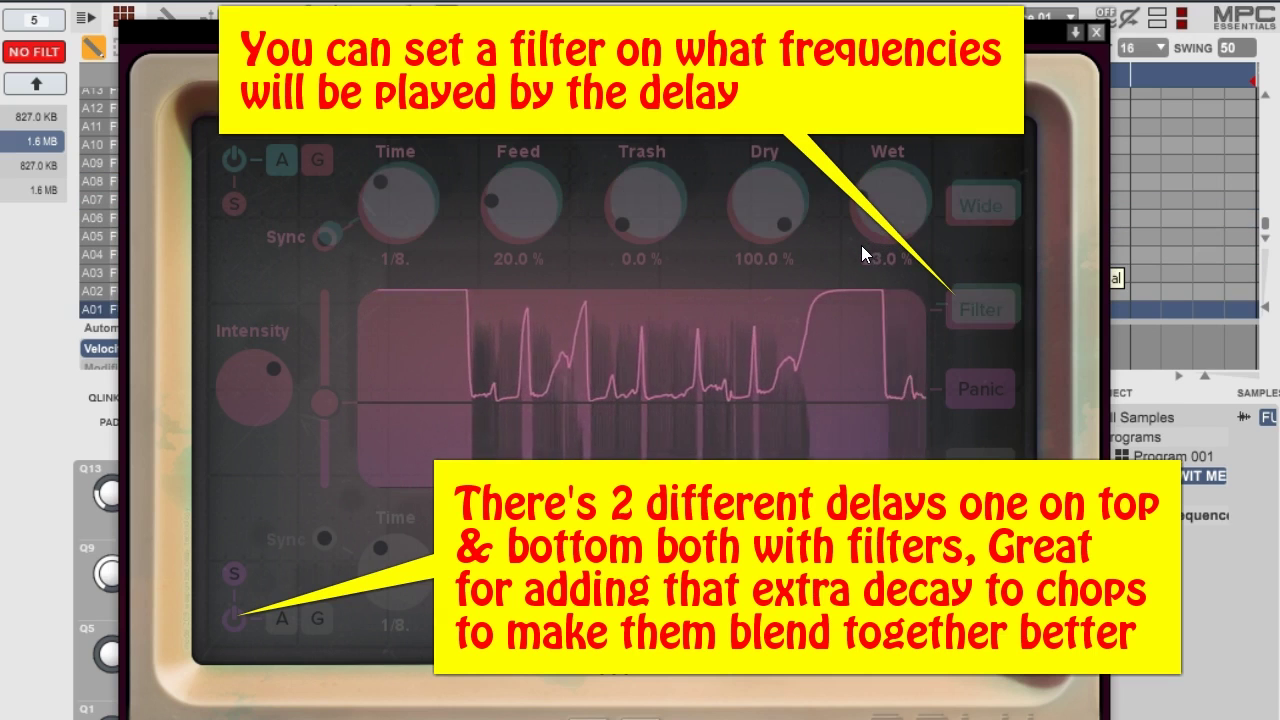
left_click(1021, 113)
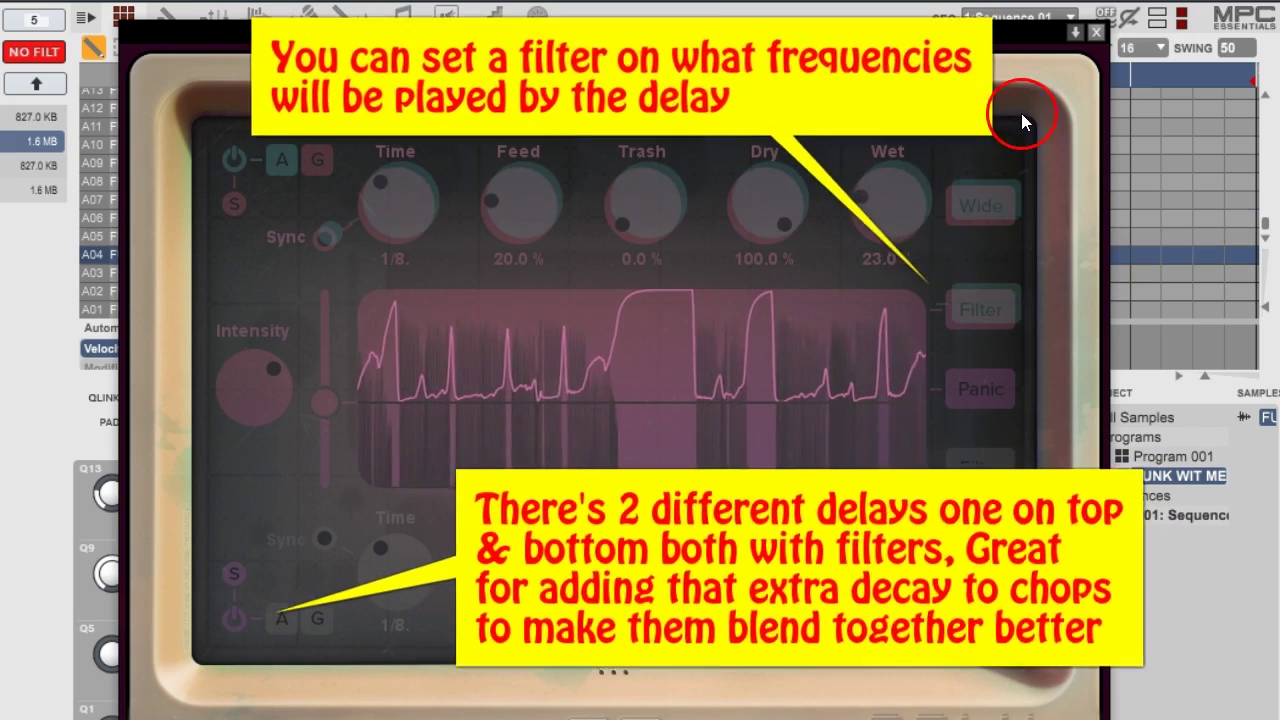
left_click(1096, 32)
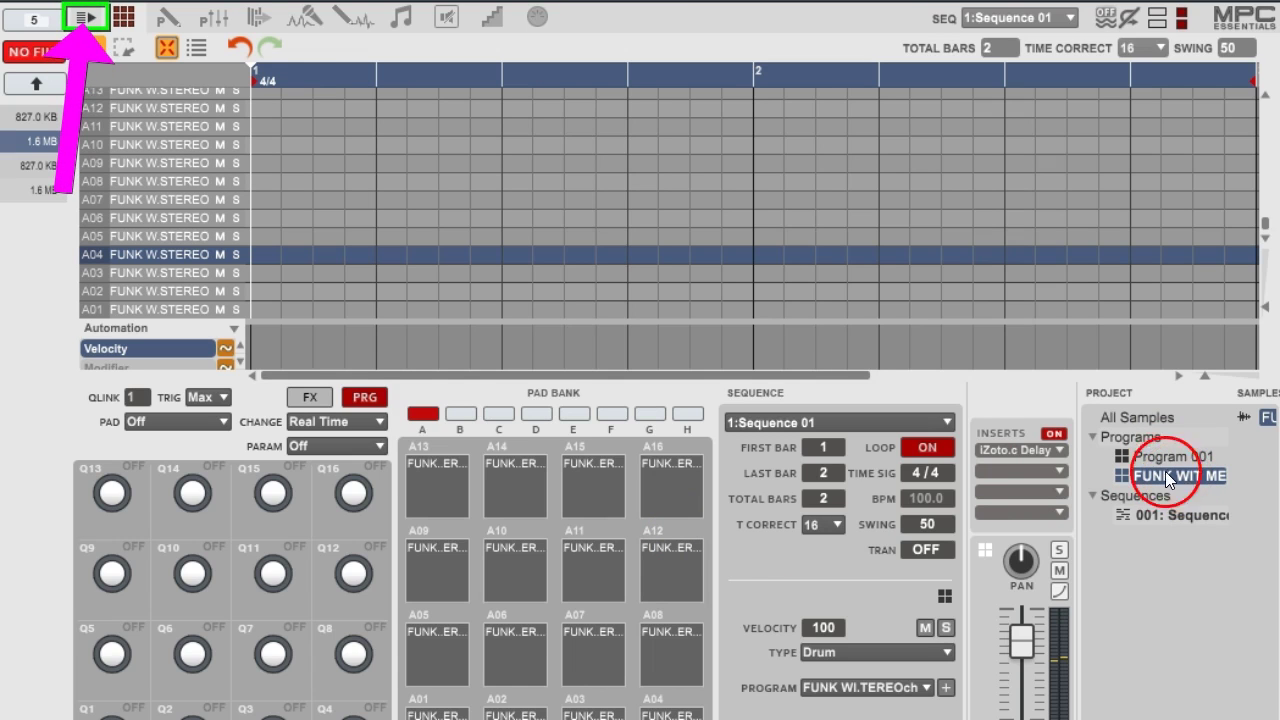
Examine the file commands for saving the project and the current program.
left_click(90, 20)
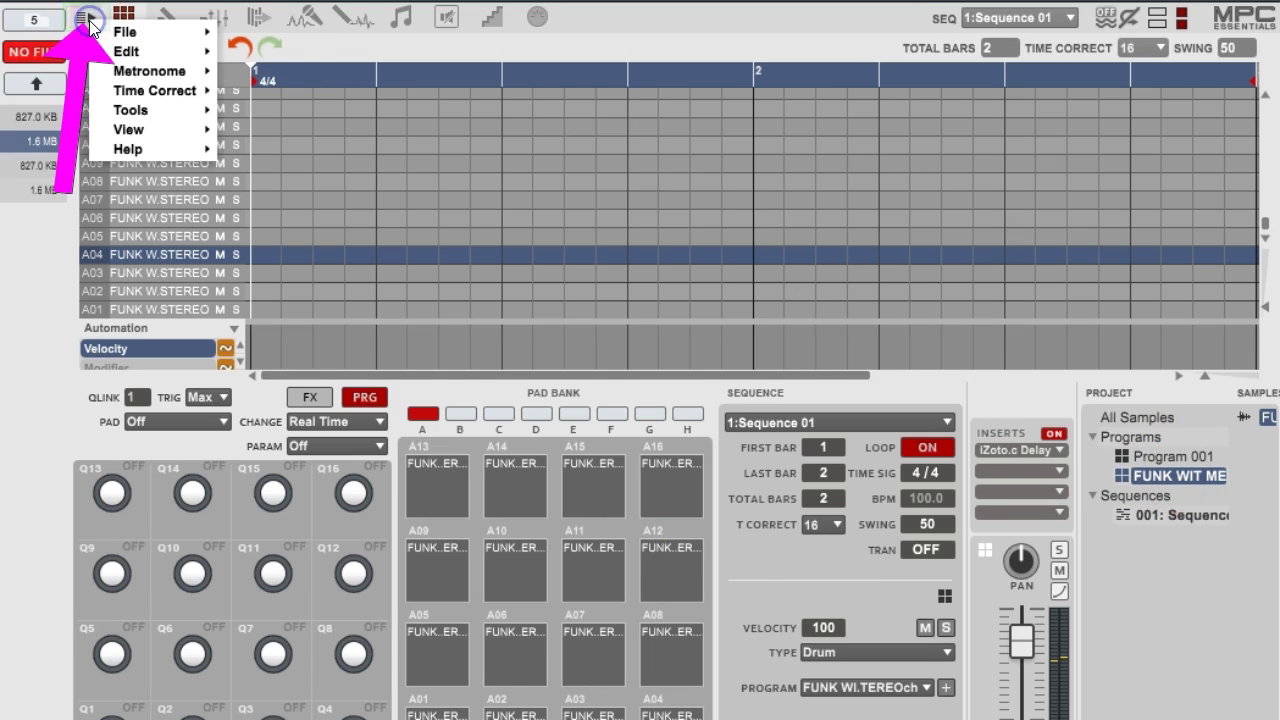
mouse_move(150, 38)
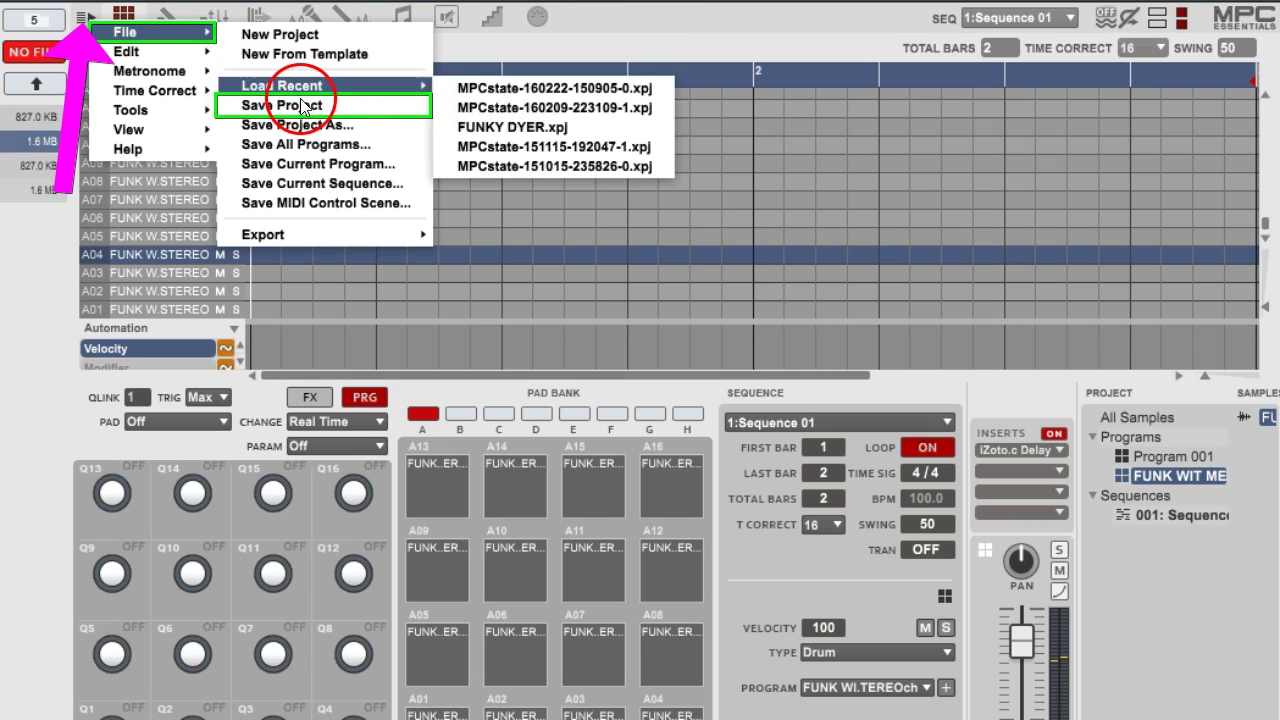
left_click(300, 168)
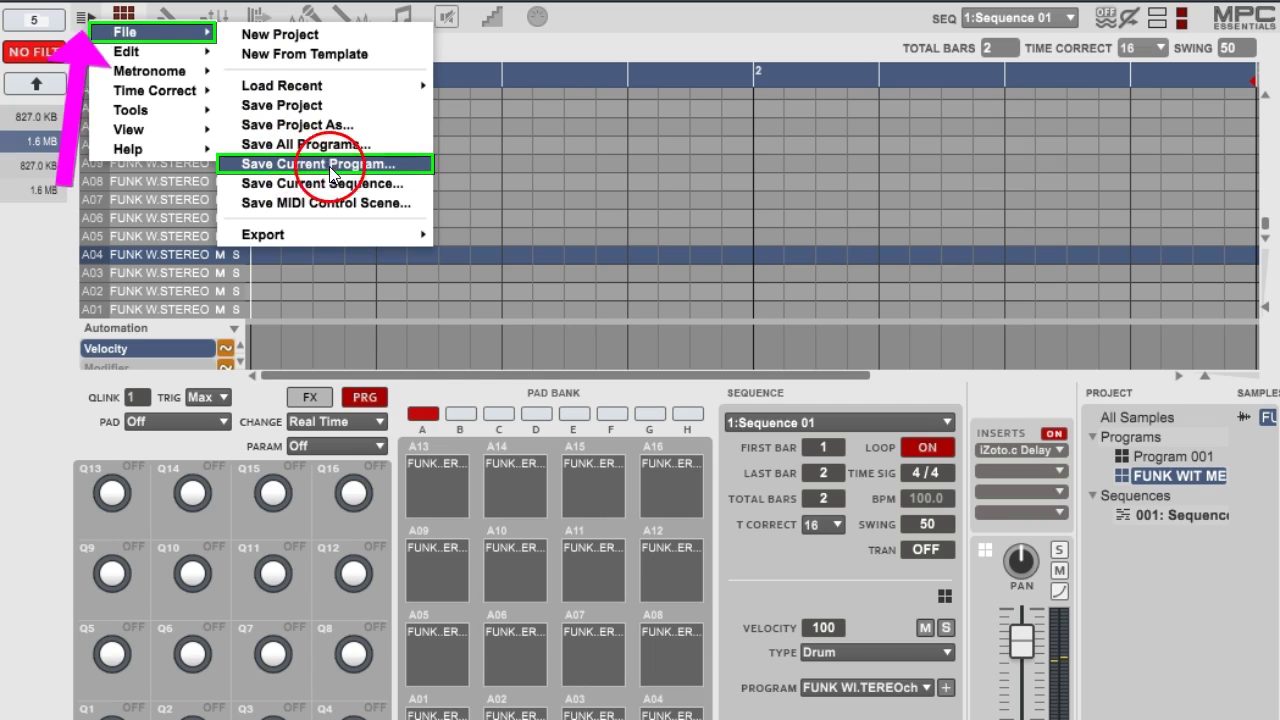
left_click(93, 18)
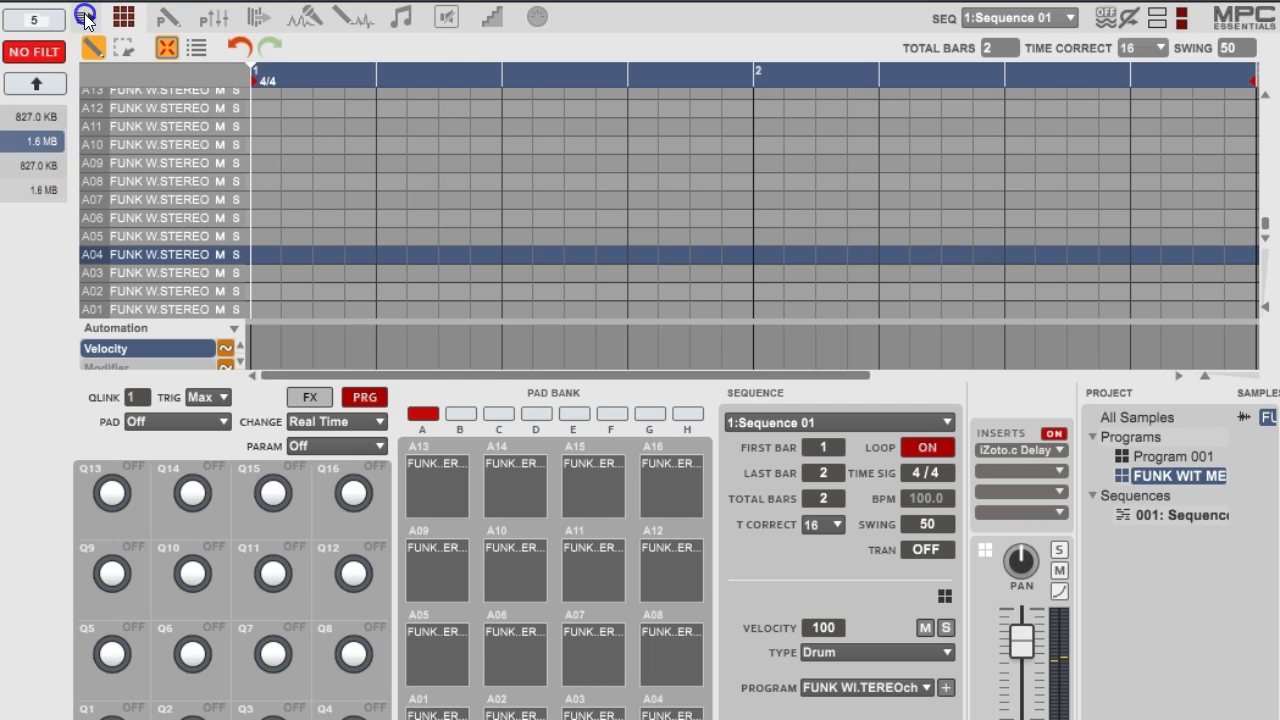
Choose to save the FUNK WIT ME program from the project's program list.
left_click(1158, 476)
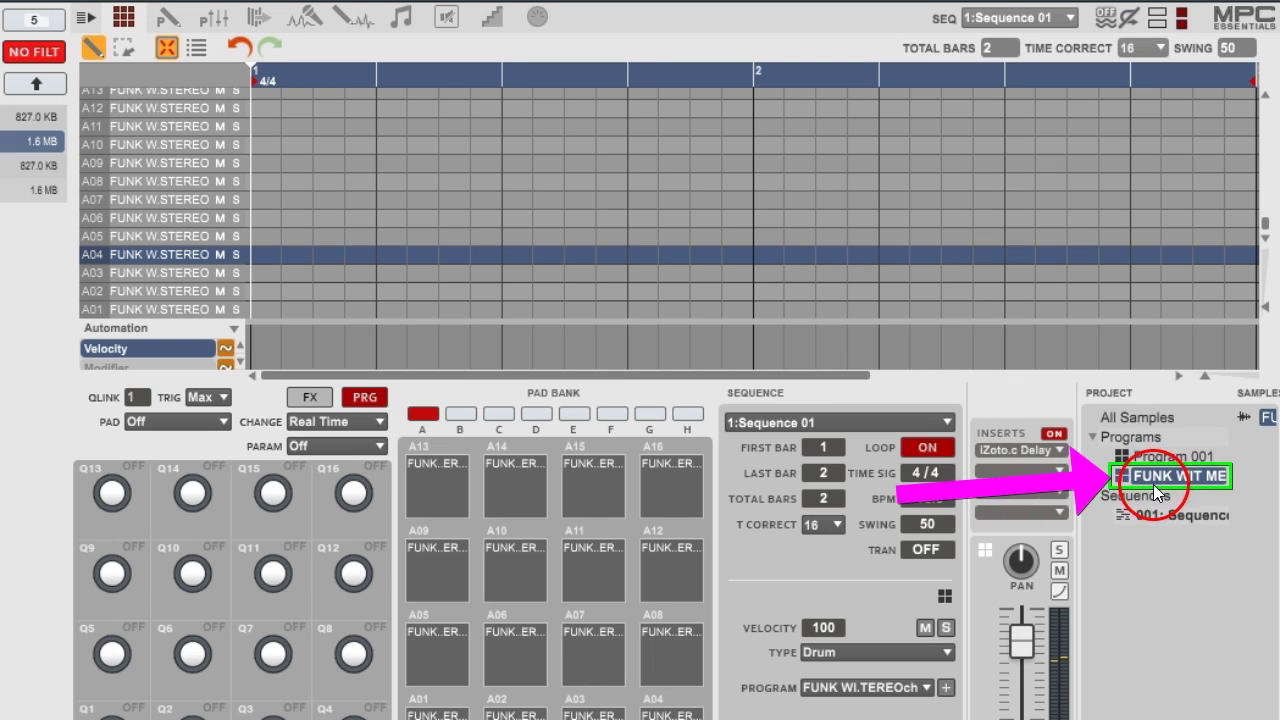
right_click(1155, 490)
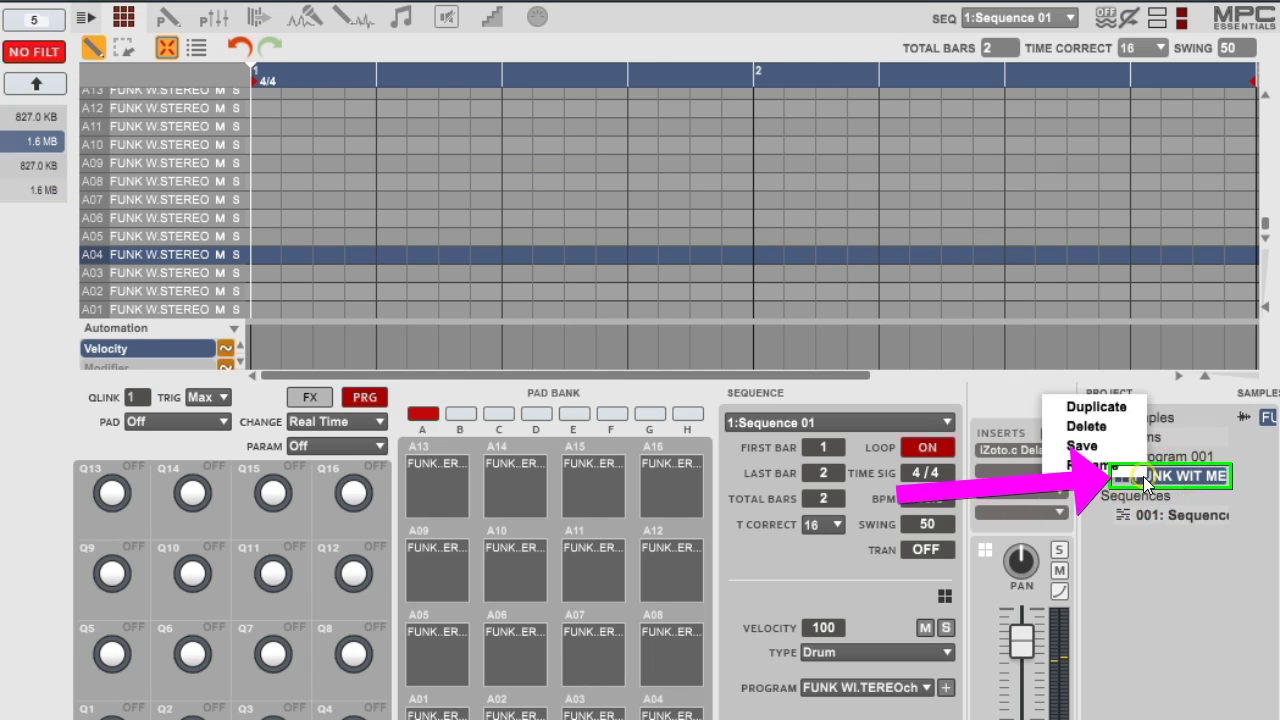
left_click(1090, 446)
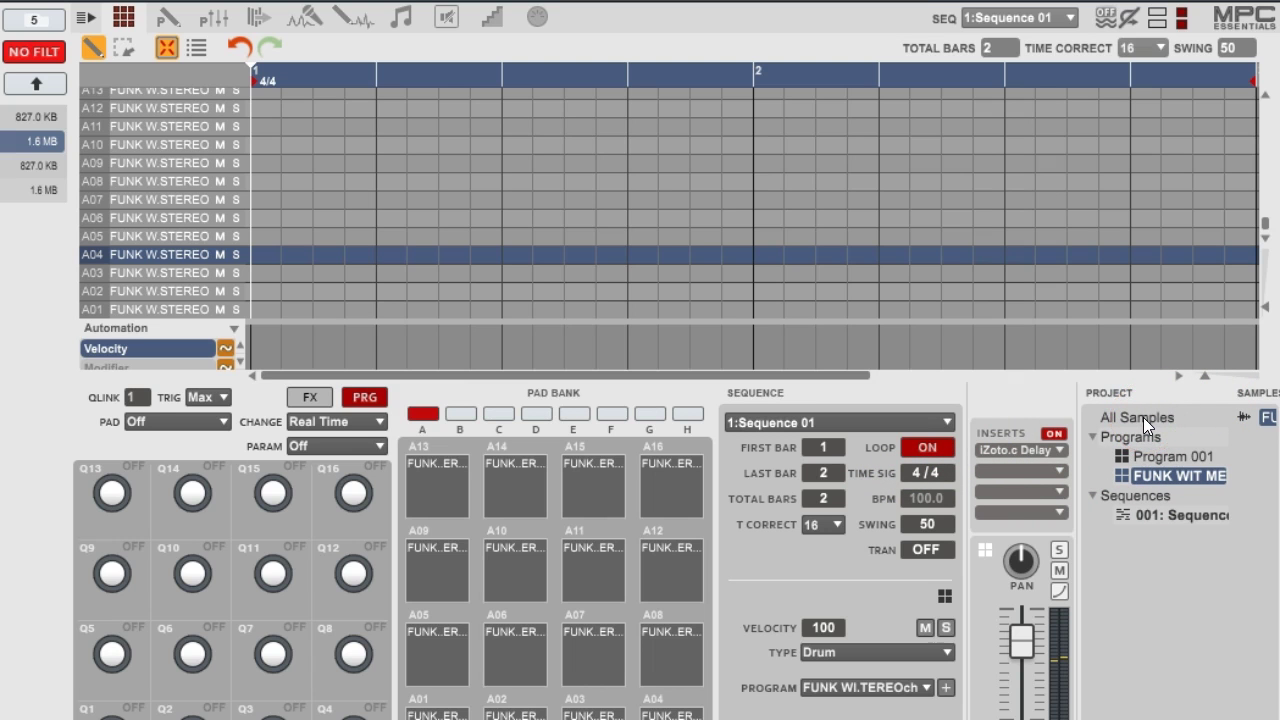
left_click(404, 46)
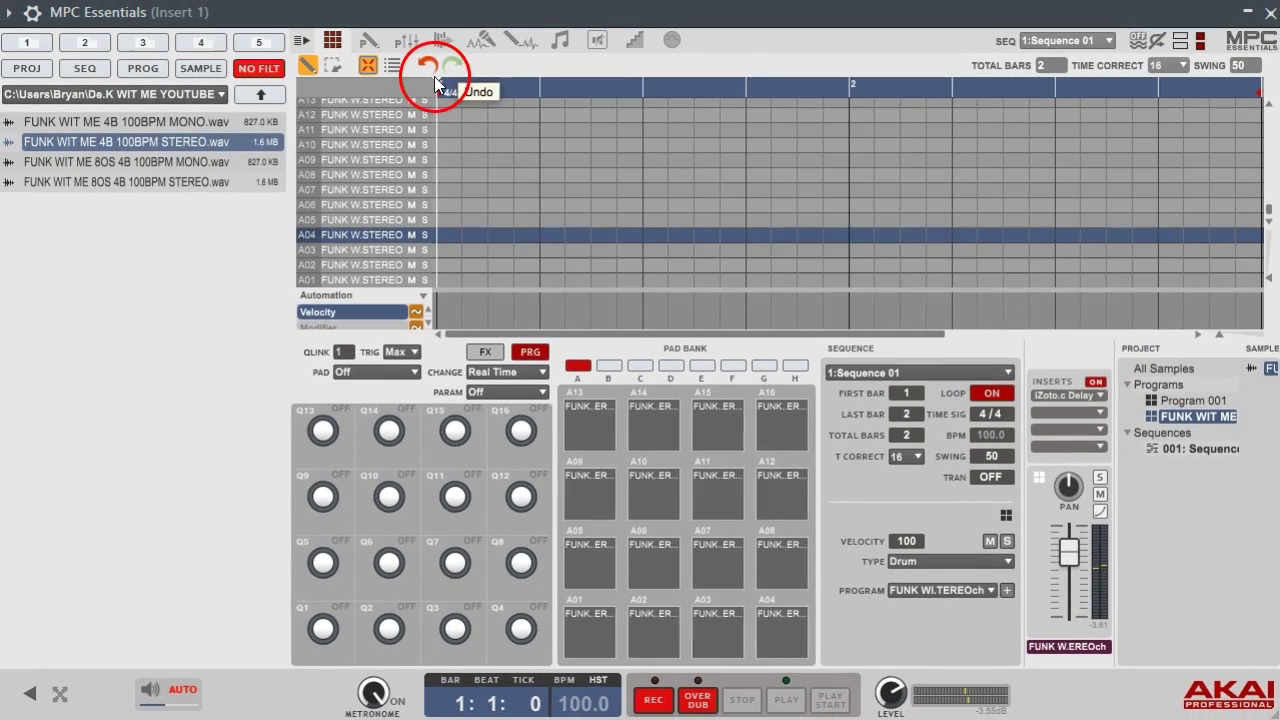
left_click(492, 166)
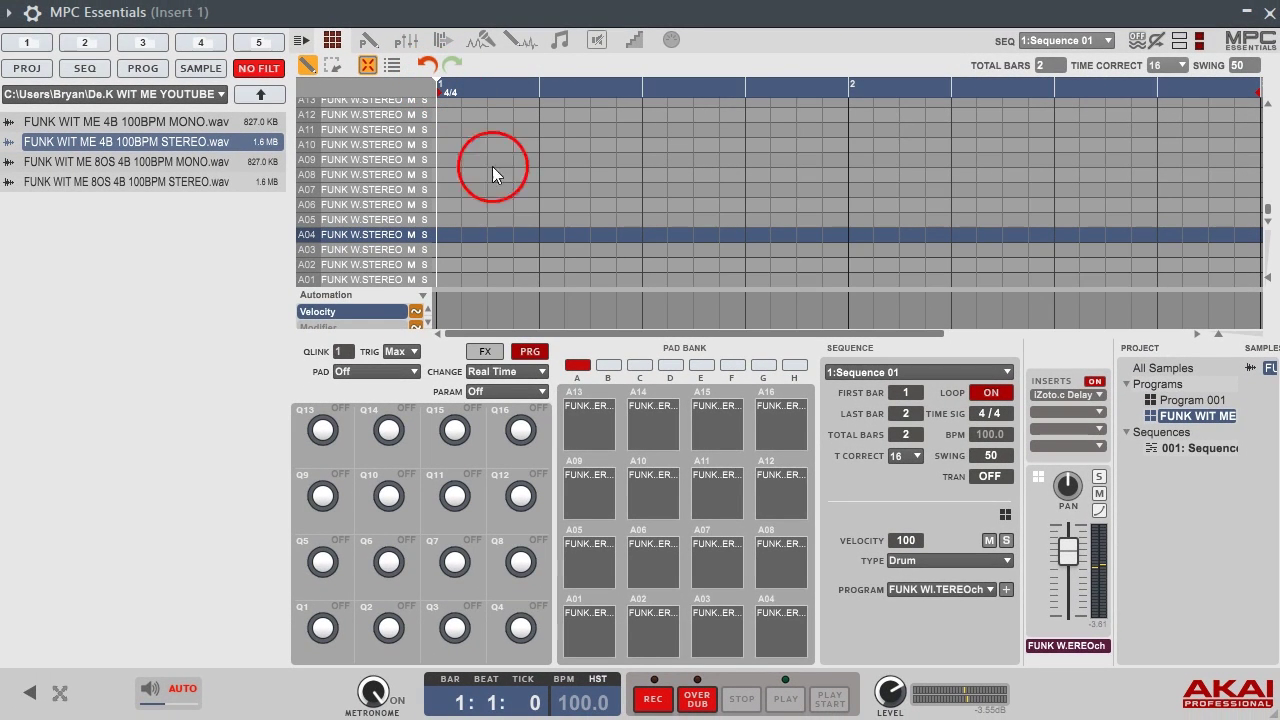
left_click(583, 288)
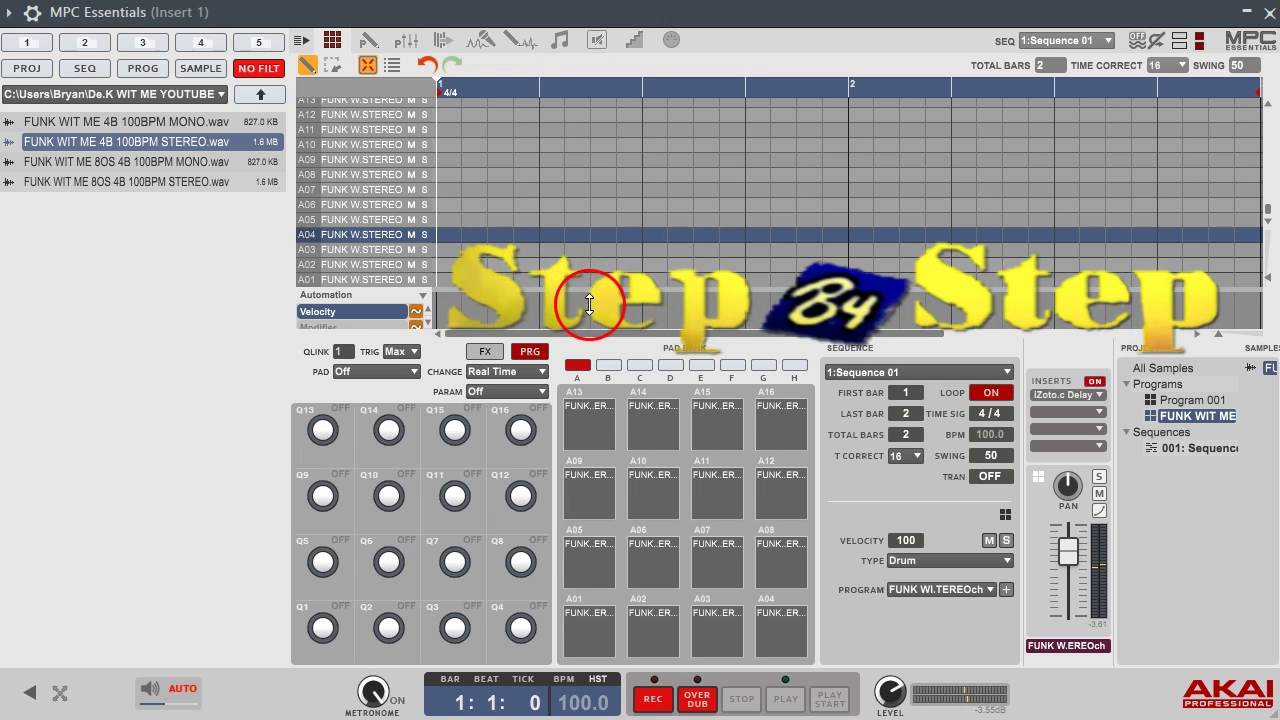